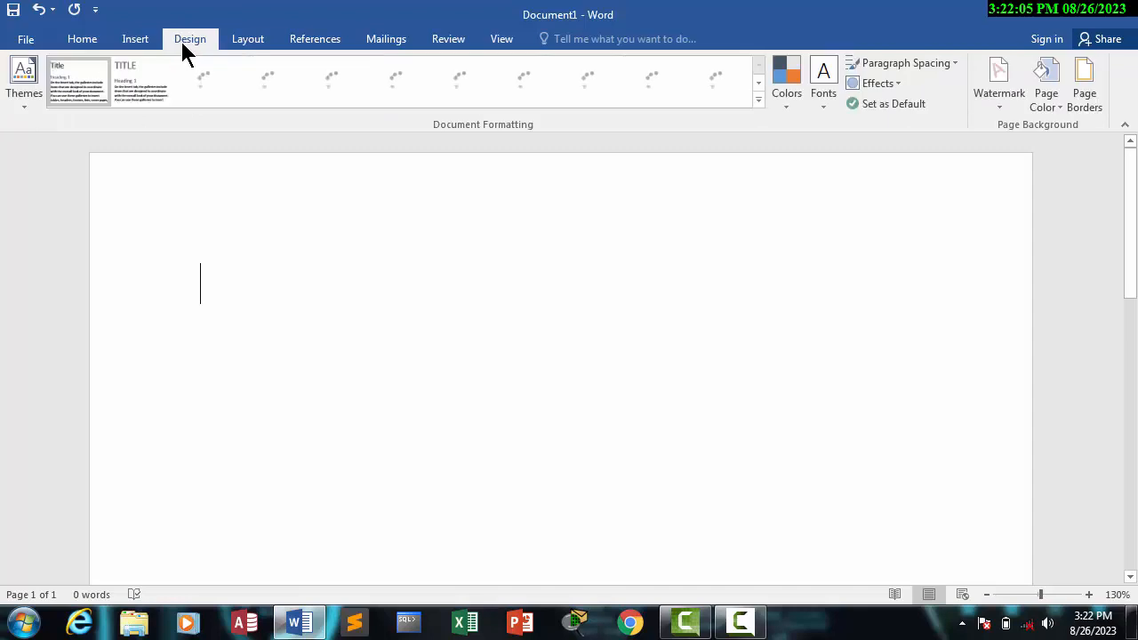
Step: Magnify the screen to examine the document formatting options, restore the 100% view and close the Magnifier
click(20, 85)
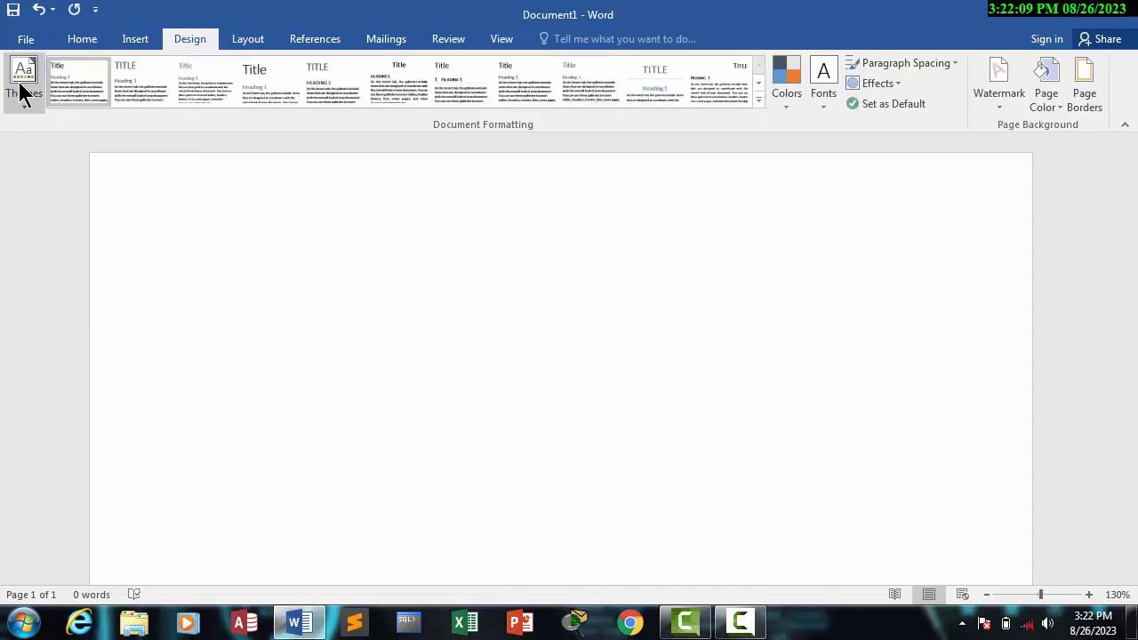
key(super+plus)
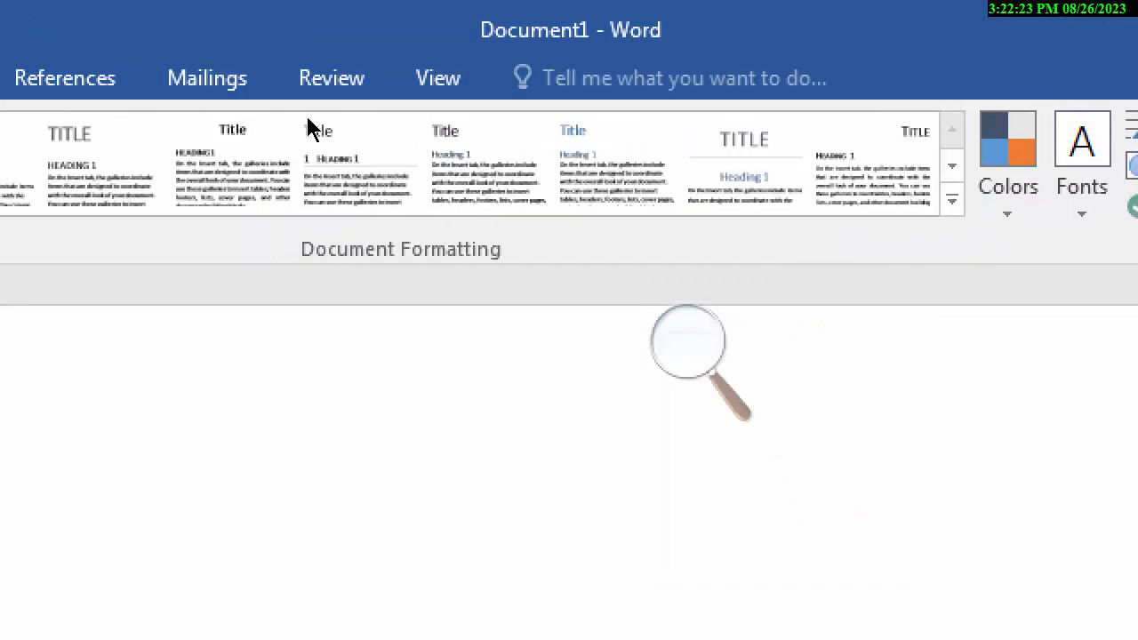
key(super+minus)
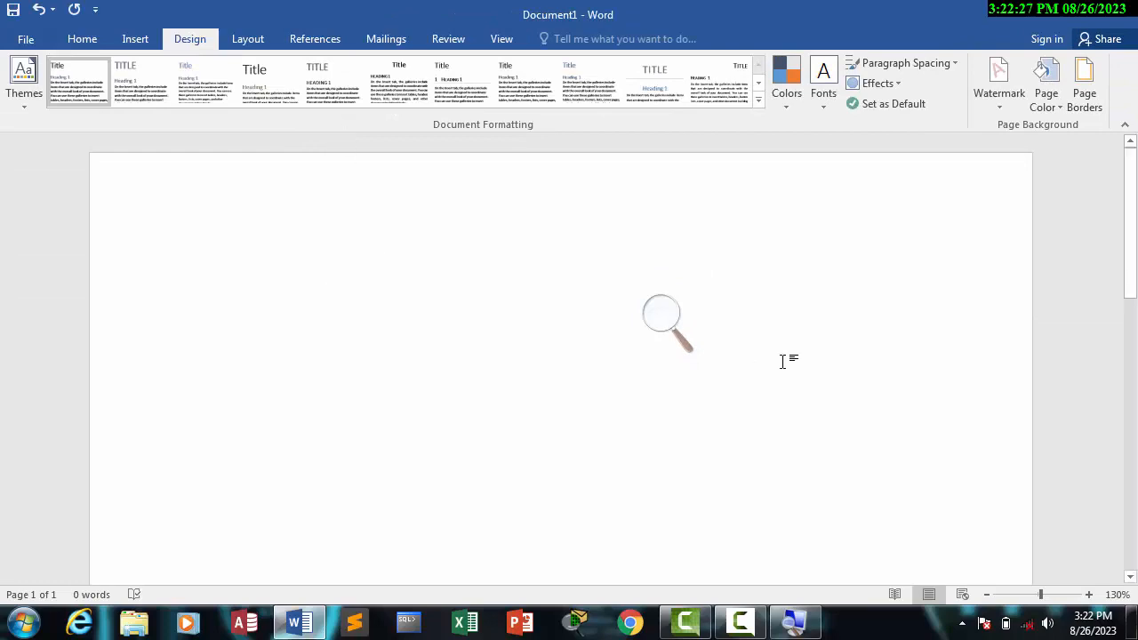
click(675, 327)
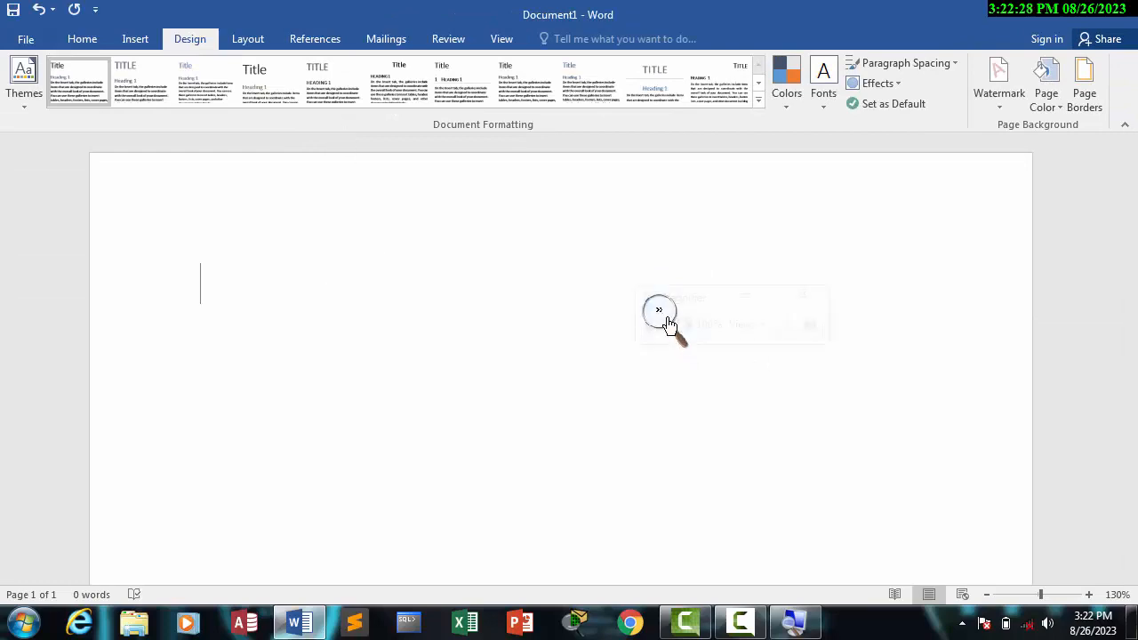
click(800, 294)
Step: Open the MS-Word 2013 book PDF from the Cource Data folder on Local Disk (D:) in a maximized window
key(super+e)
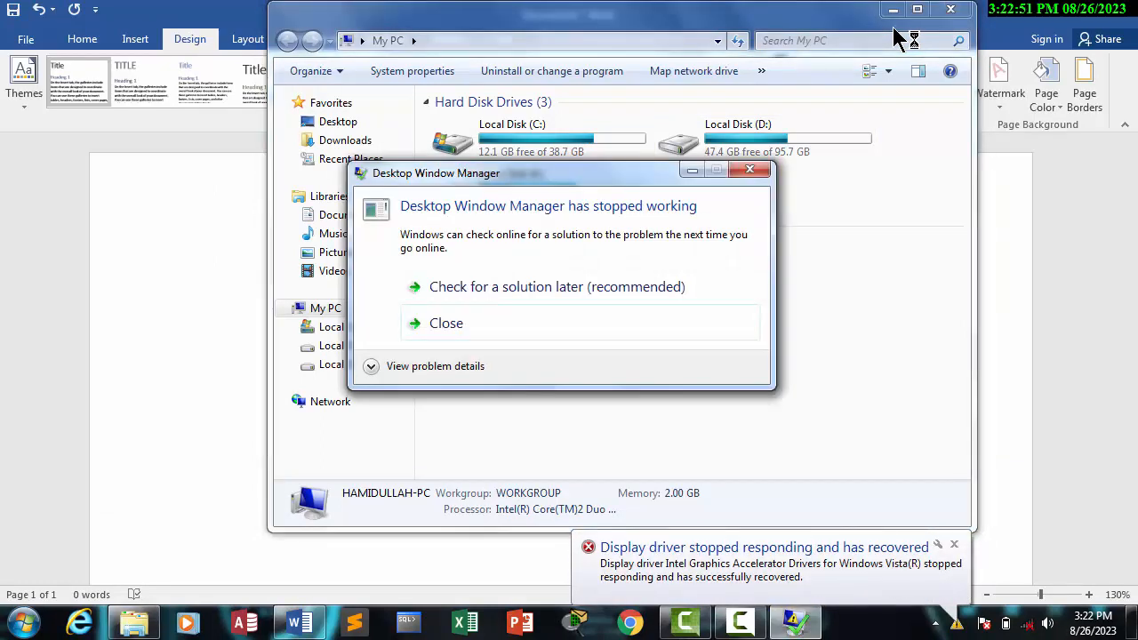
key(Return)
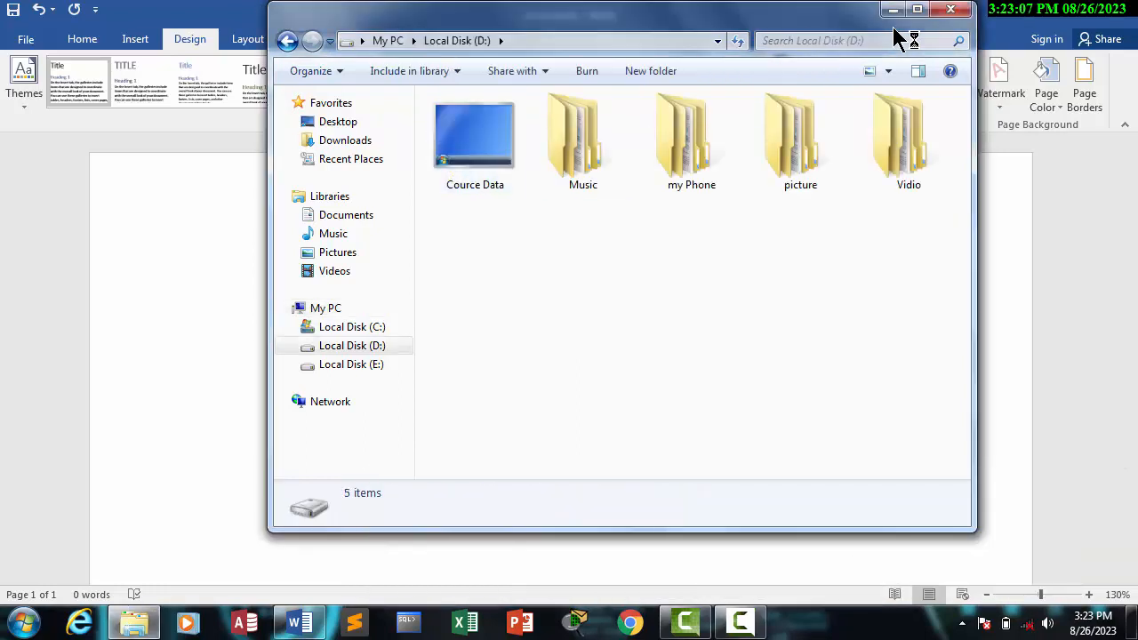
double_click(894, 28)
double_click(201, 133)
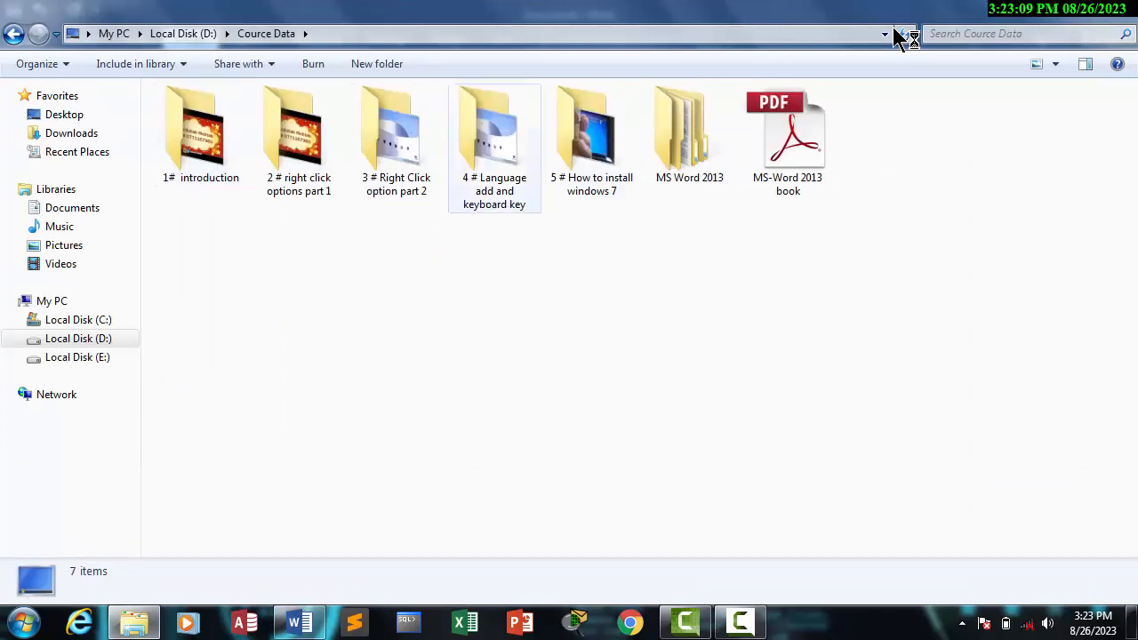
double_click(690, 134)
click(298, 134)
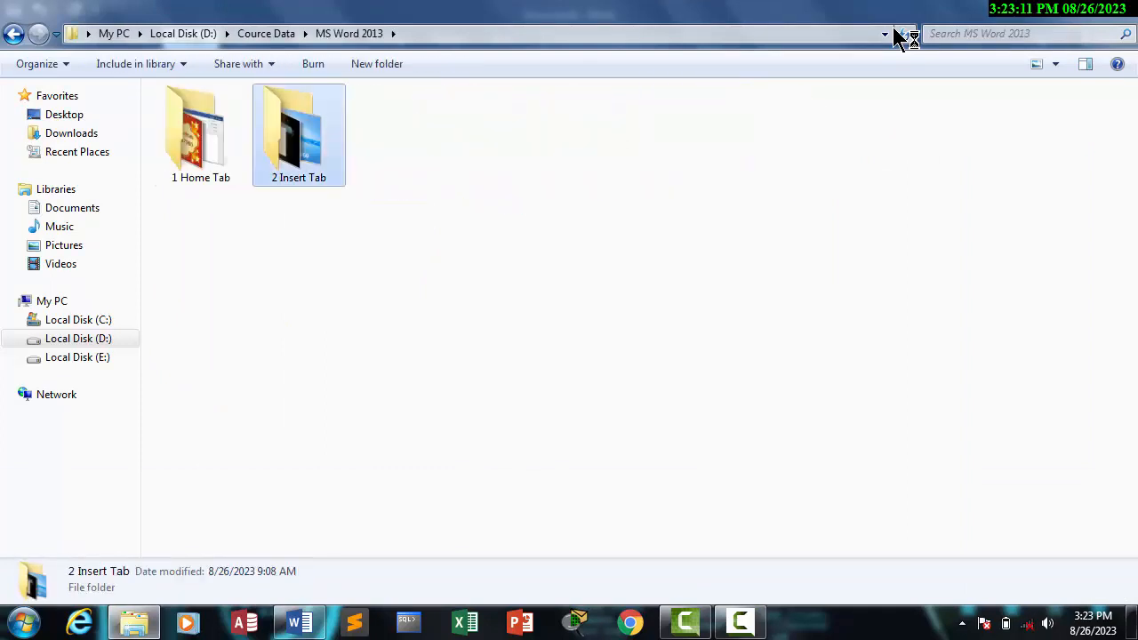
key(BackSpace)
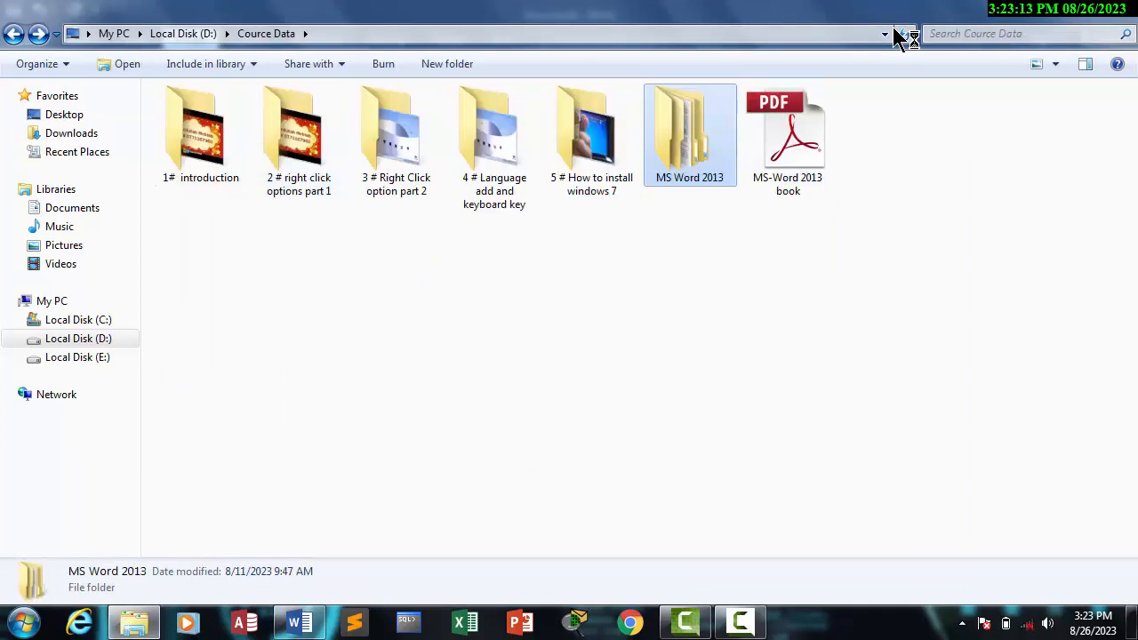
click(787, 134)
click(1054, 9)
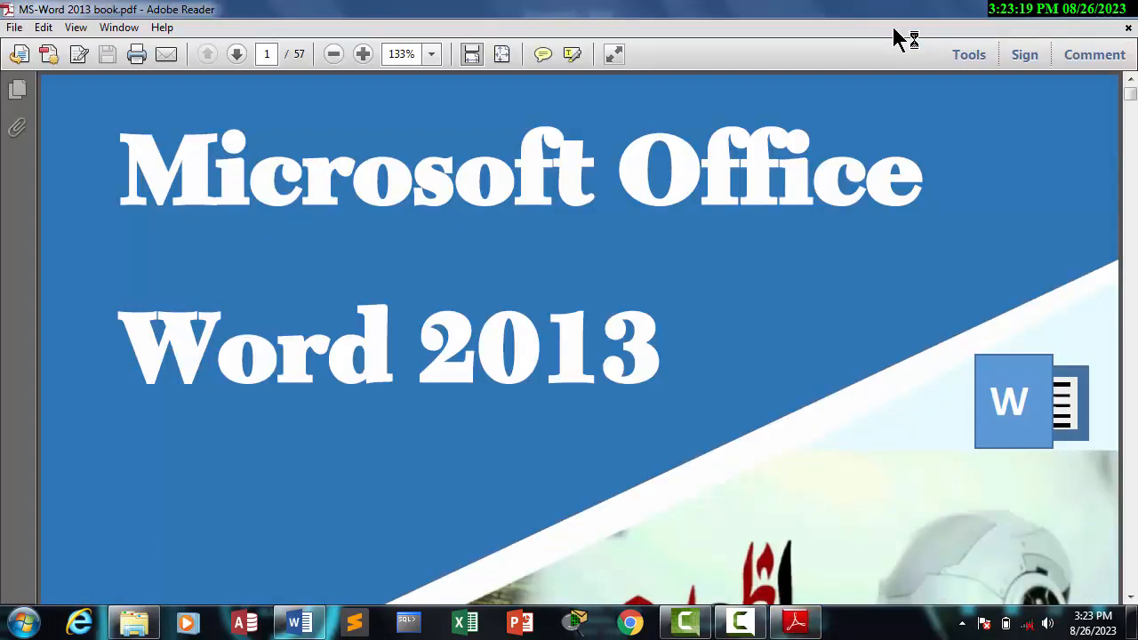
Step: Find the Symbols section on page 27 of the book and select text in its Equation and Symbols entries
drag(1130, 93, 1130, 129)
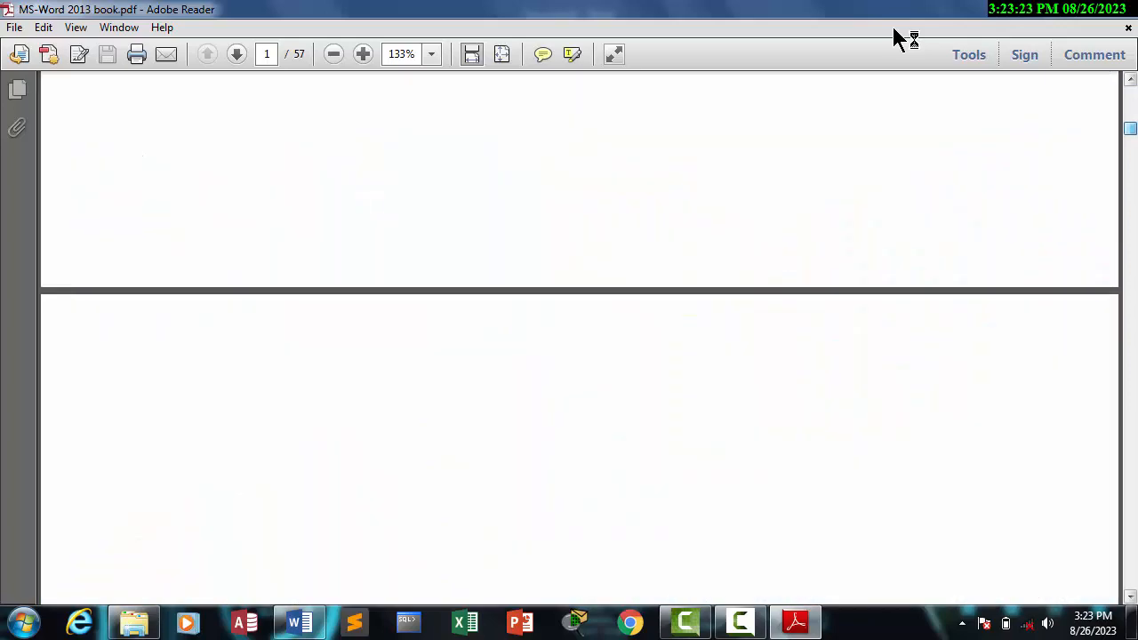
drag(1130, 129, 1130, 225)
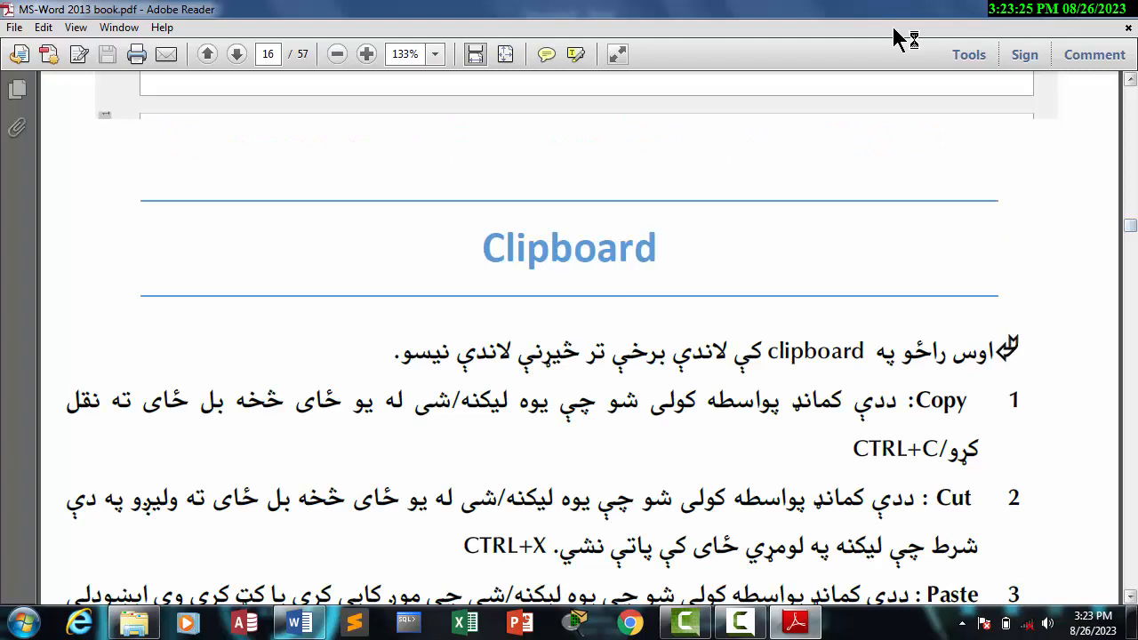
drag(1131, 225, 1130, 316)
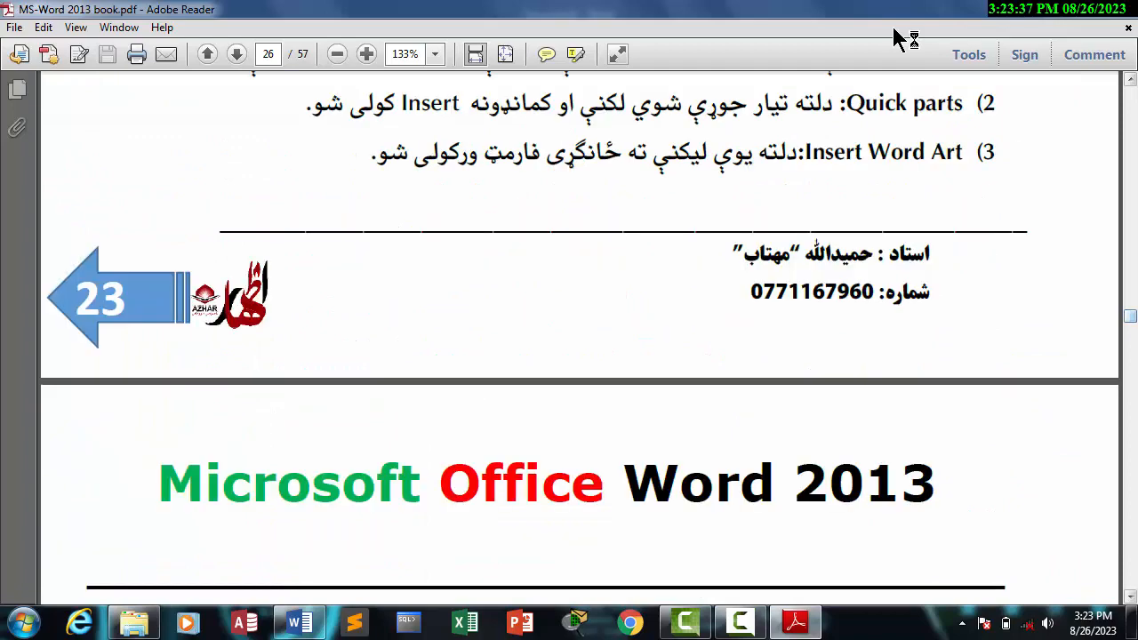
click(1130, 597)
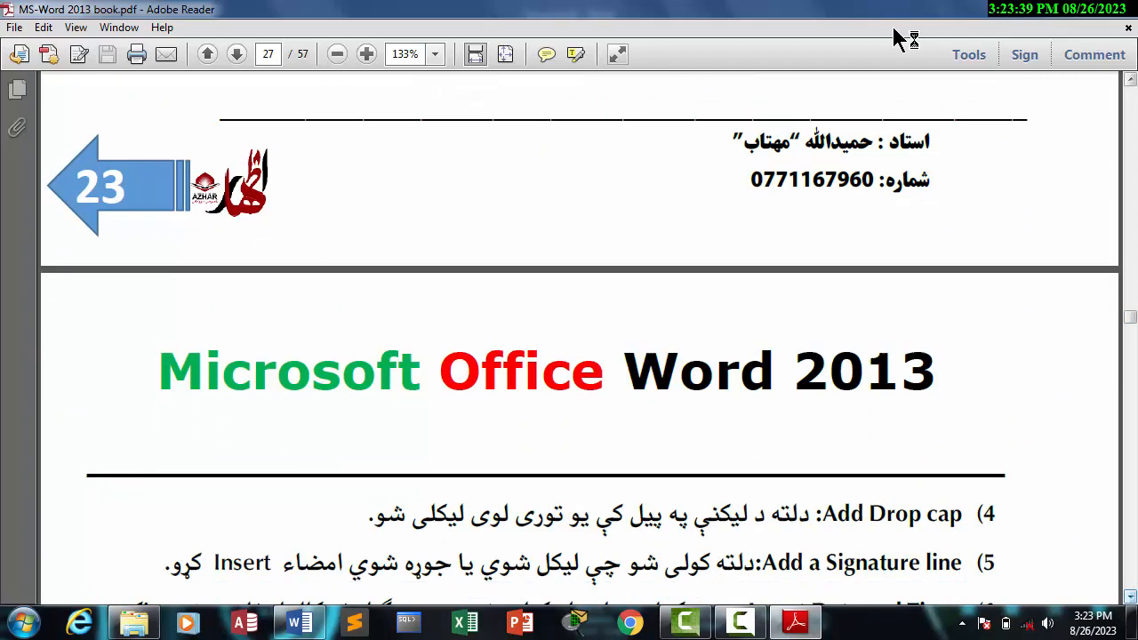
click(1131, 597)
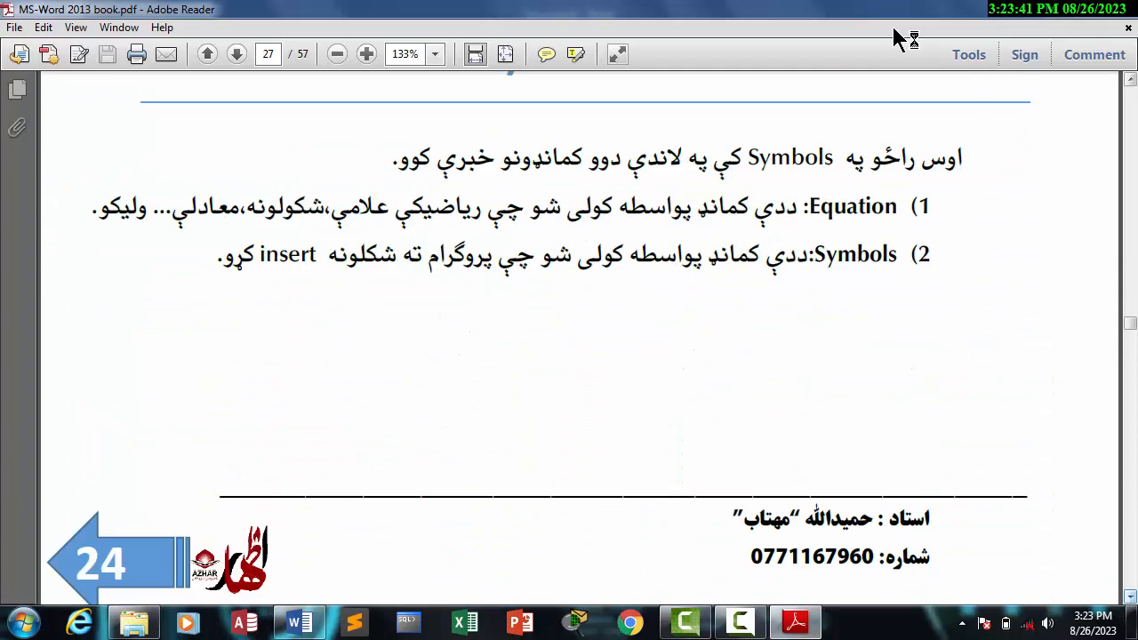
click(1130, 597)
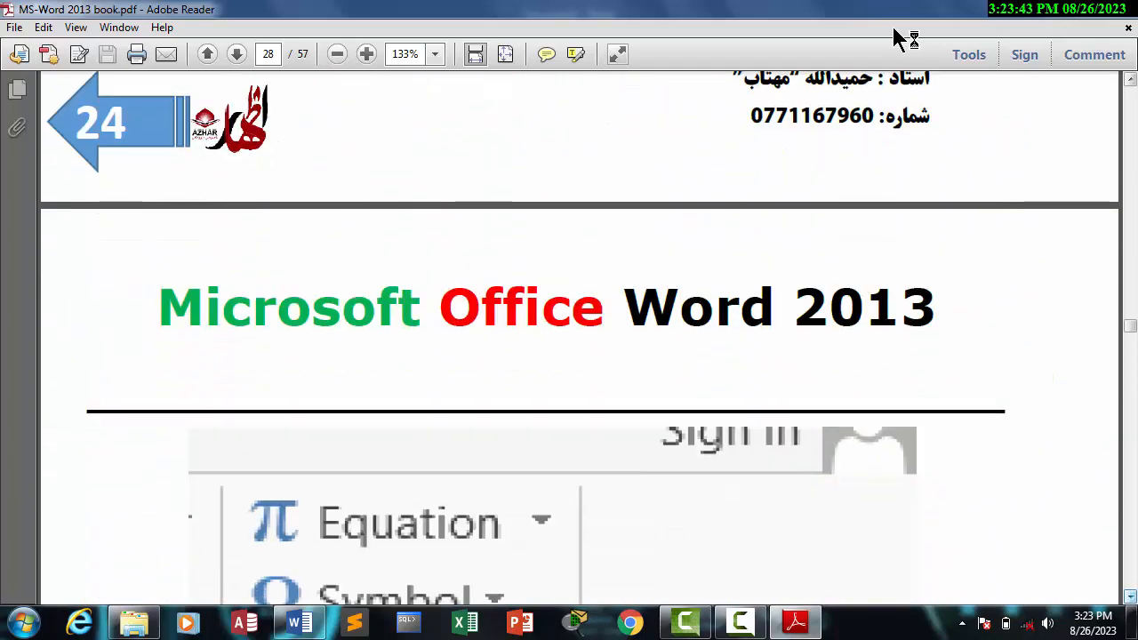
click(1130, 79)
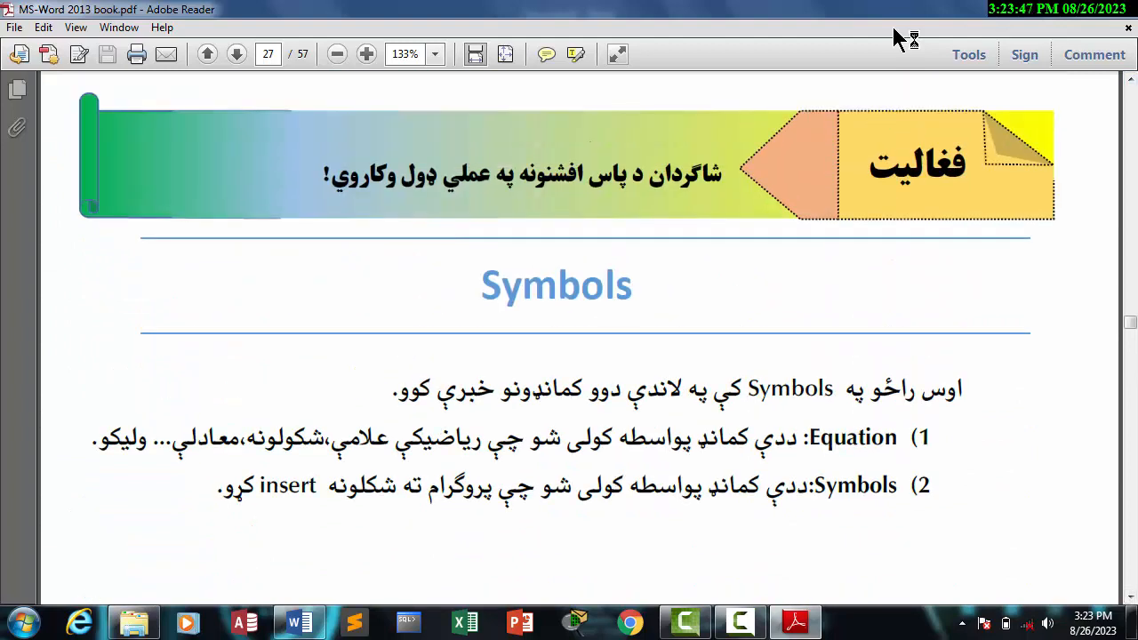
drag(810, 438, 898, 438)
drag(896, 486, 429, 487)
Step: Find the Design Tab outline on page 28 and select its Themes, Titles, Colors and Fonts entries one after another
scroll(569, 356, down, 10)
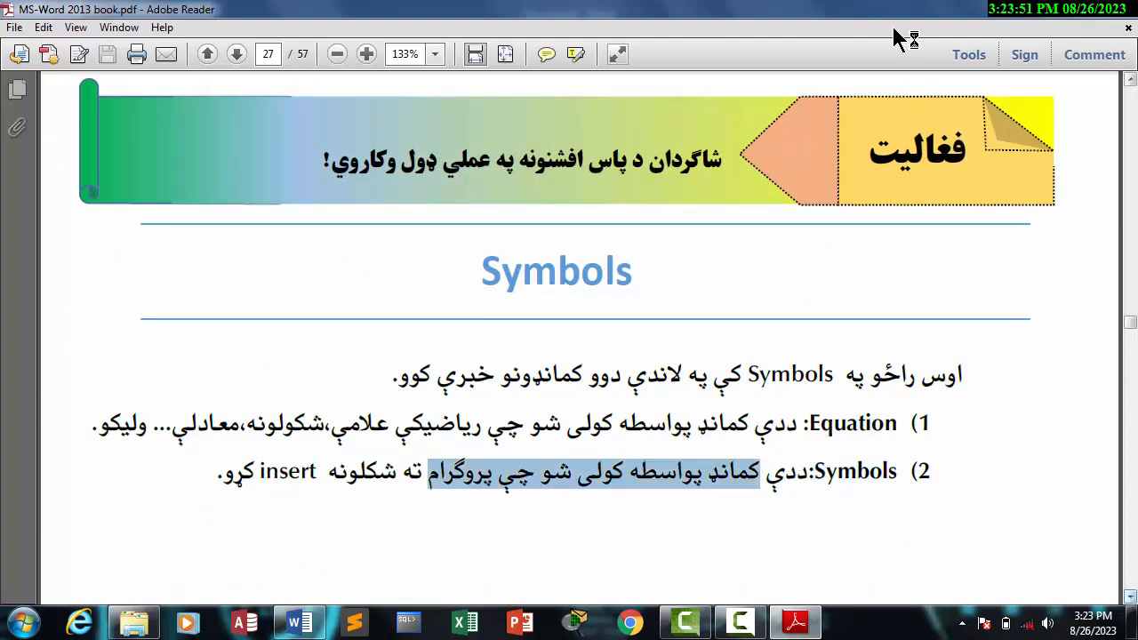
scroll(569, 355, down, 8)
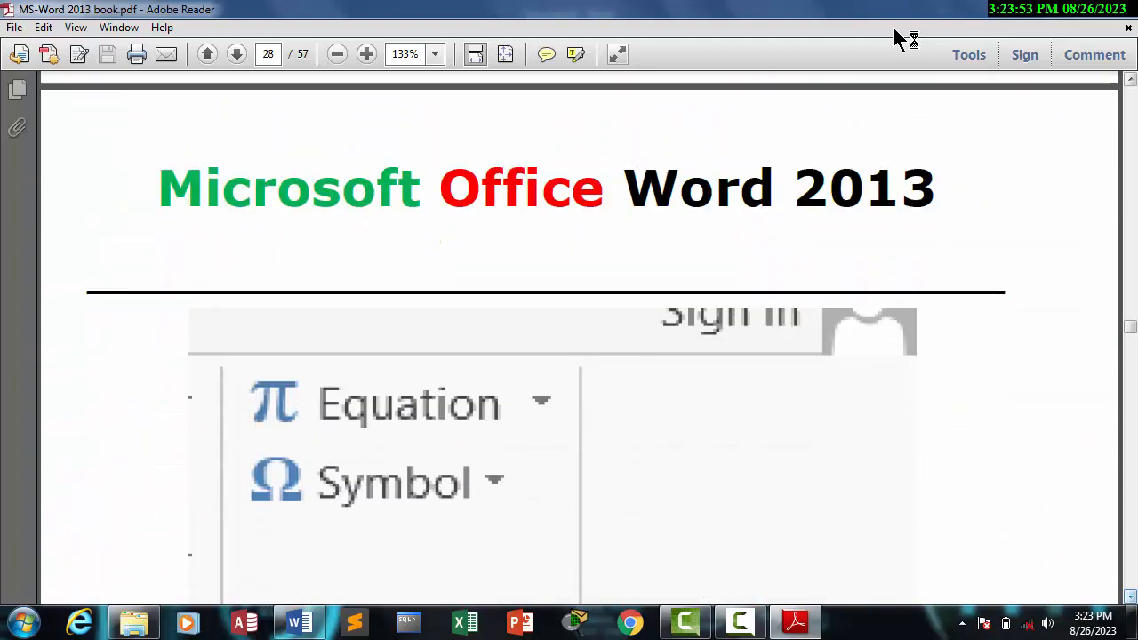
scroll(570, 355, down, 4)
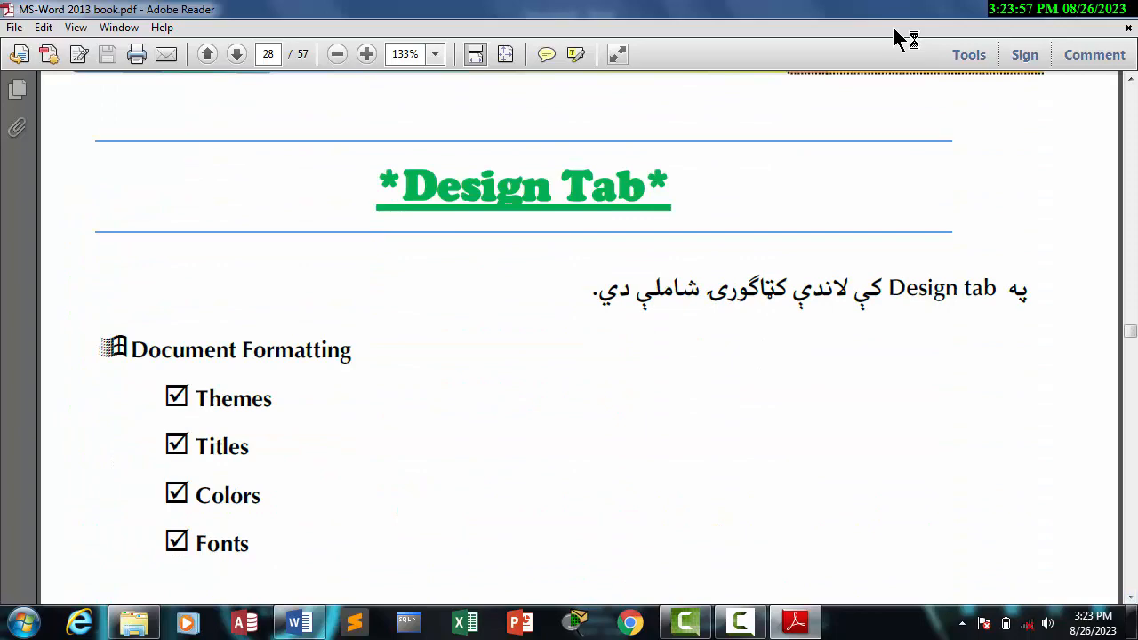
scroll(569, 355, down, 10)
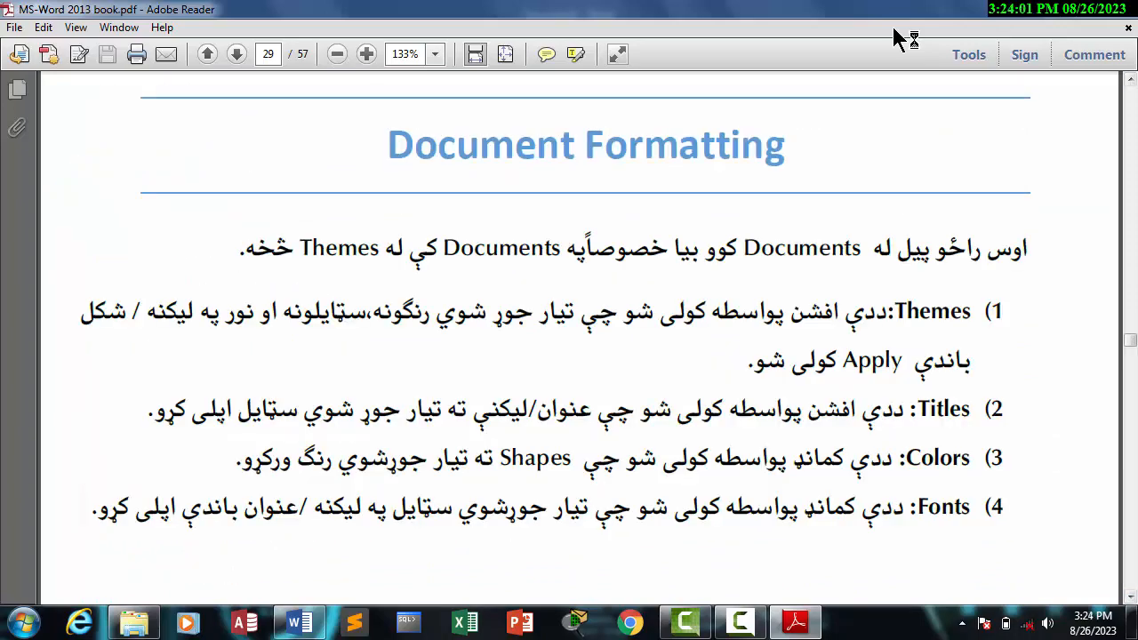
scroll(900, 39, up, 13)
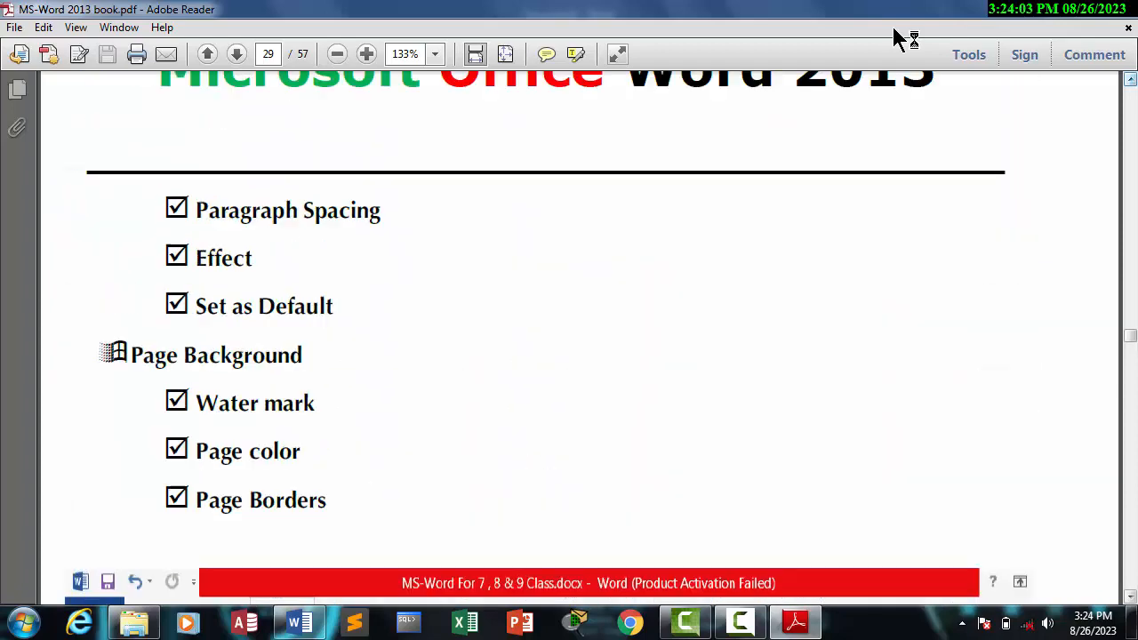
scroll(900, 39, up, 1)
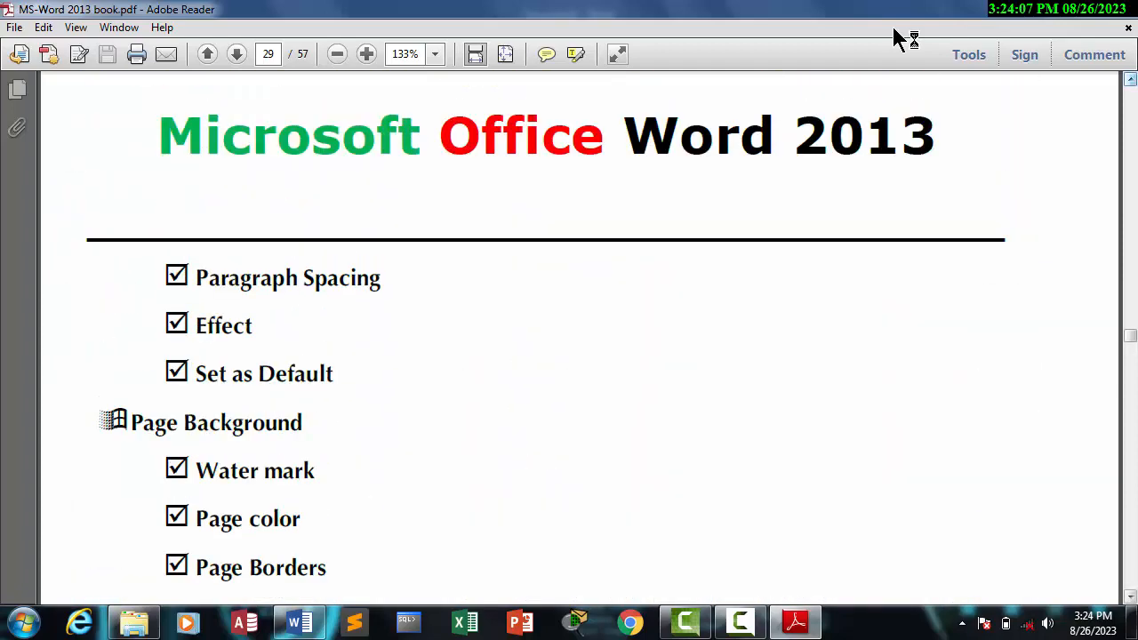
scroll(900, 40, up, 10)
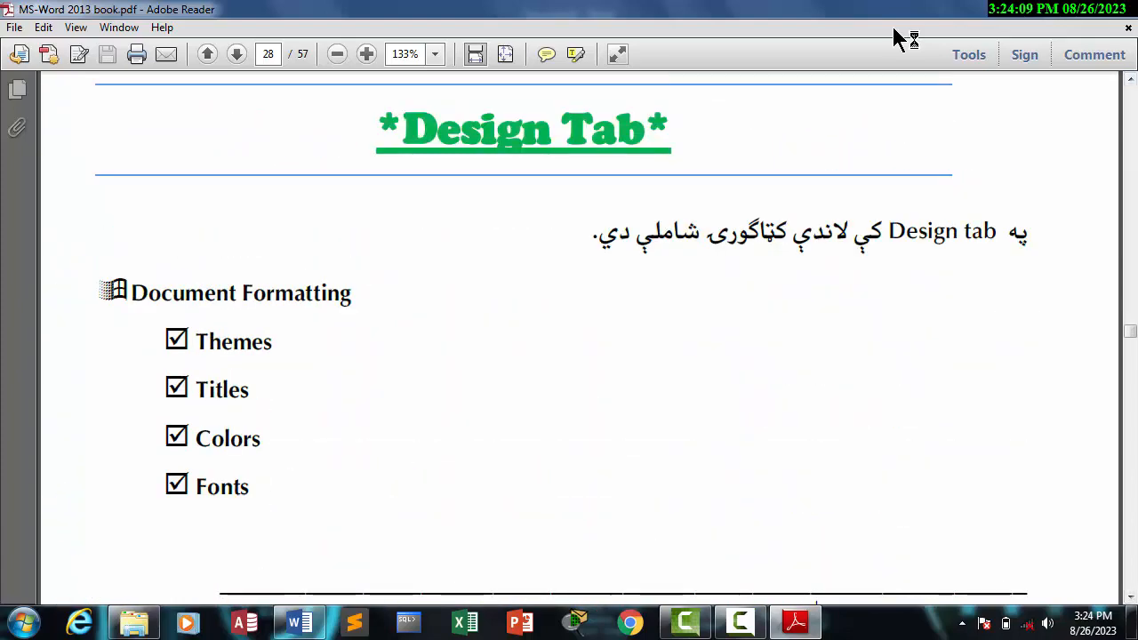
drag(273, 344, 167, 341)
drag(250, 391, 190, 391)
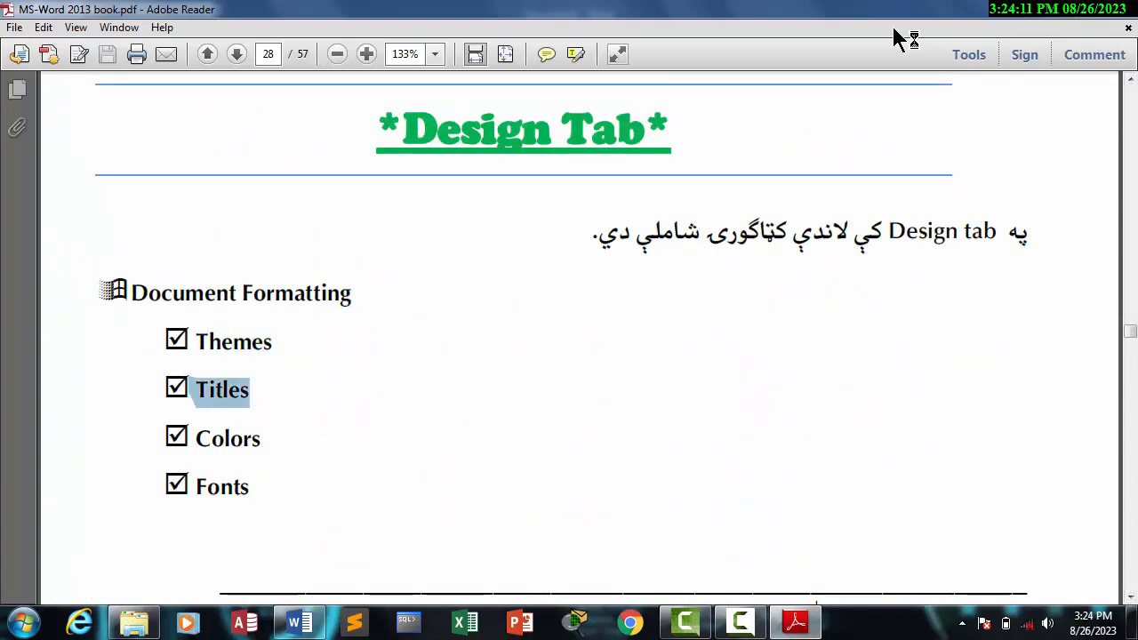
drag(260, 440, 194, 439)
drag(250, 487, 195, 487)
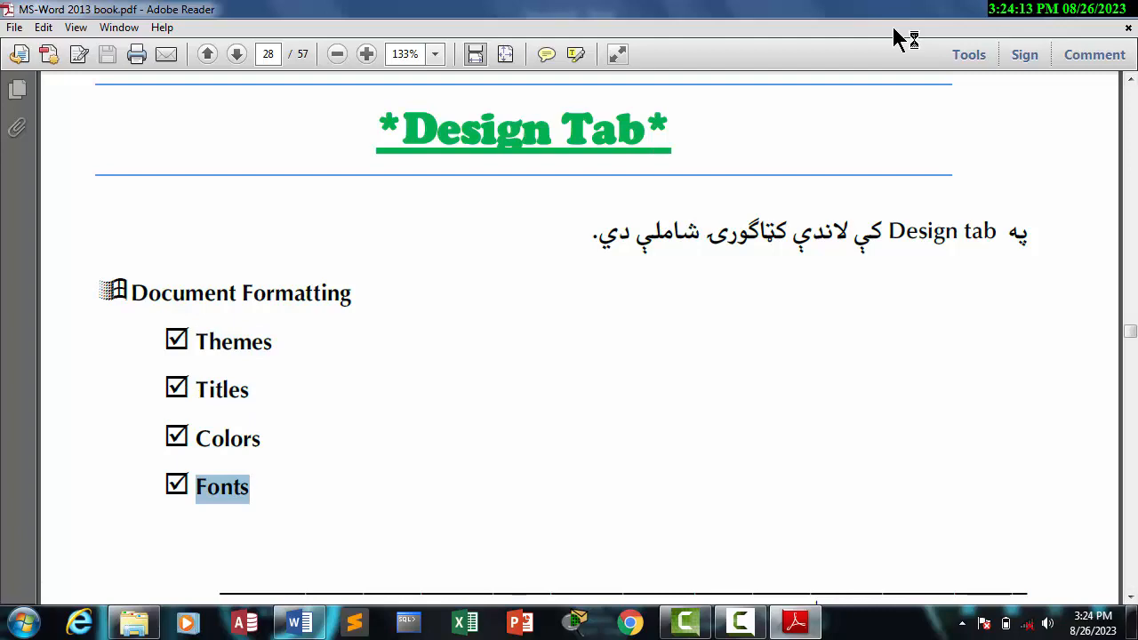
Step: Examine the Page Background list, the Design ribbon picture and the Document Formatting explanations on page 29
scroll(578, 338, down, 5)
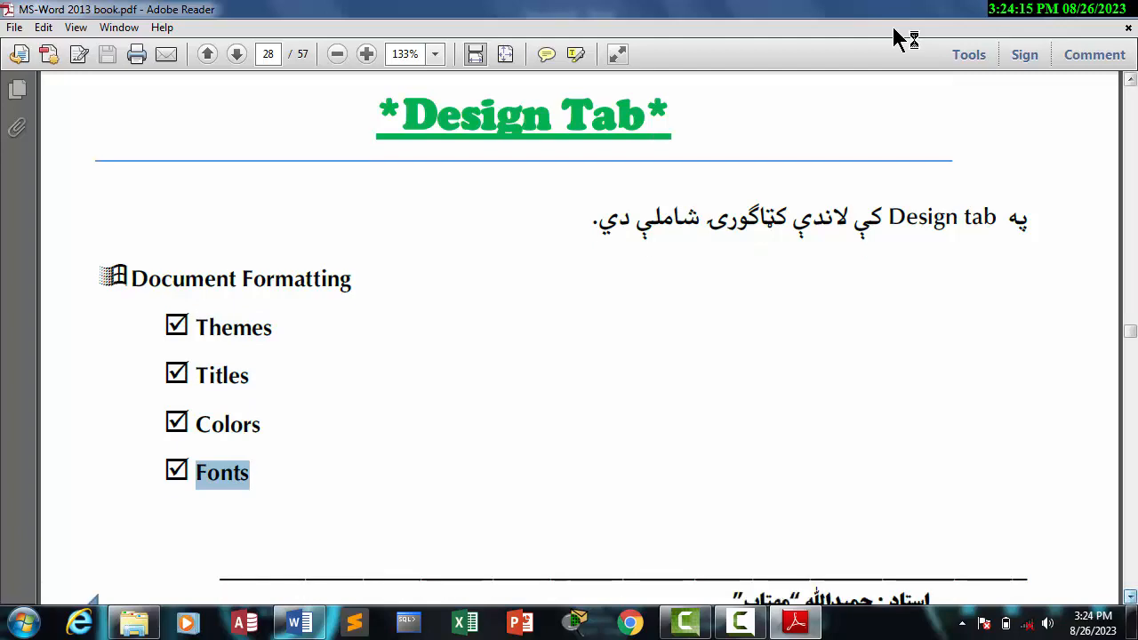
scroll(578, 338, down, 20)
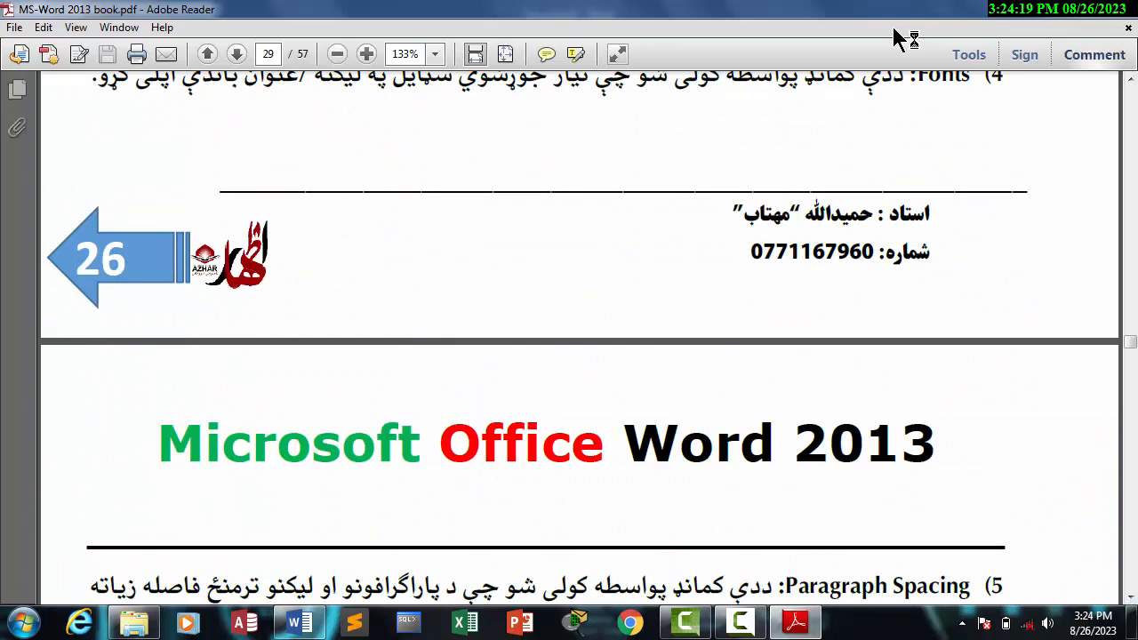
scroll(578, 338, up, 3)
scroll(898, 38, up, 5)
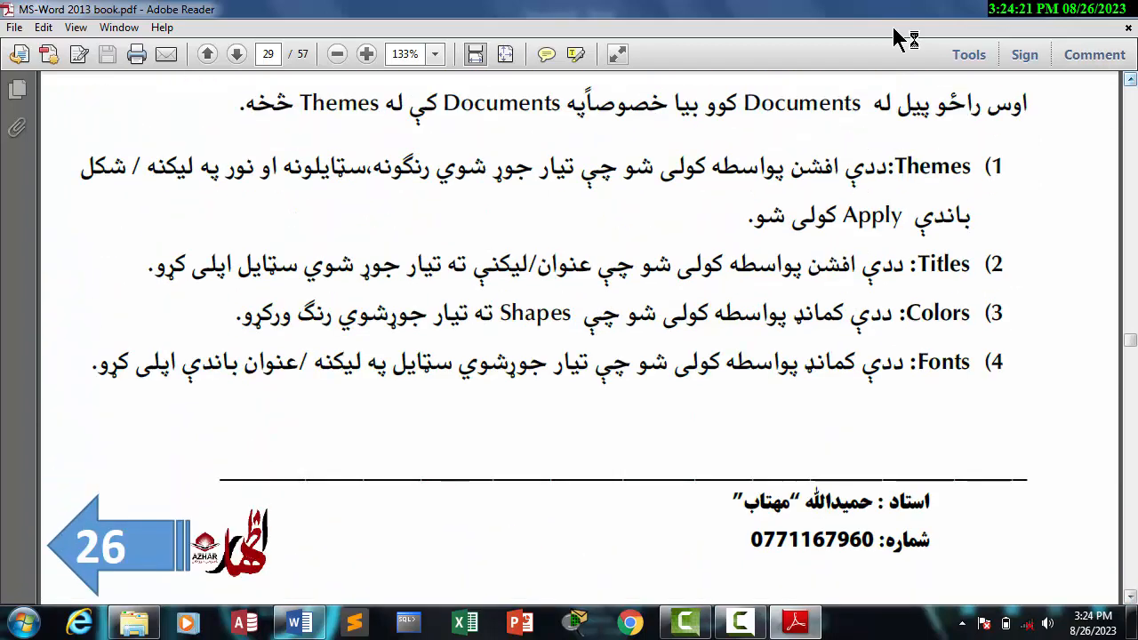
scroll(898, 38, up, 2)
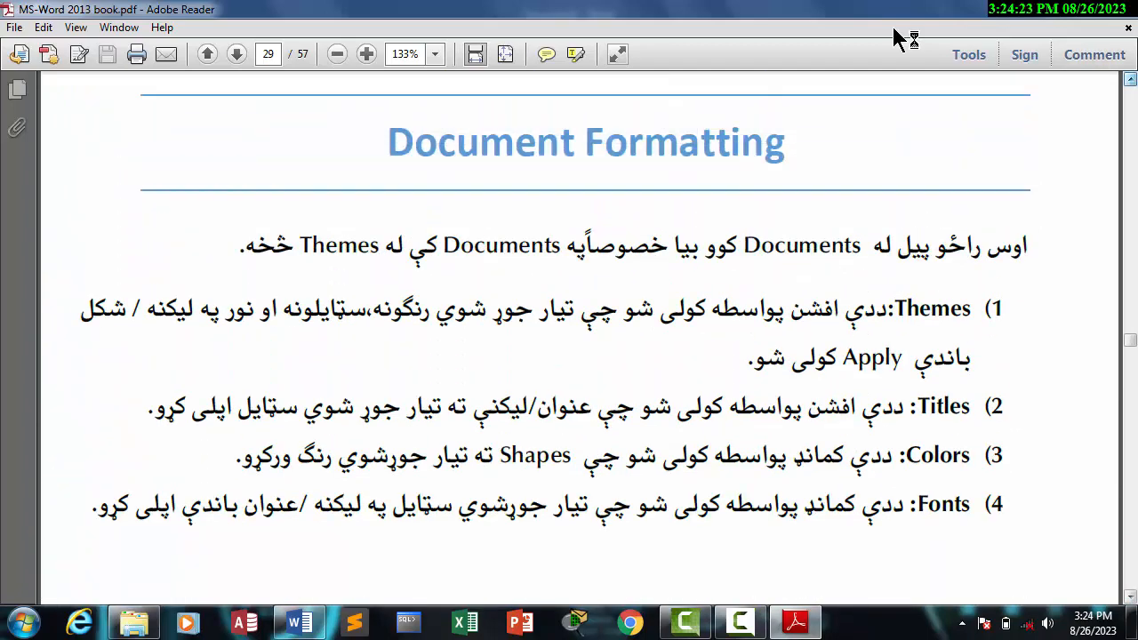
scroll(898, 38, up, 4)
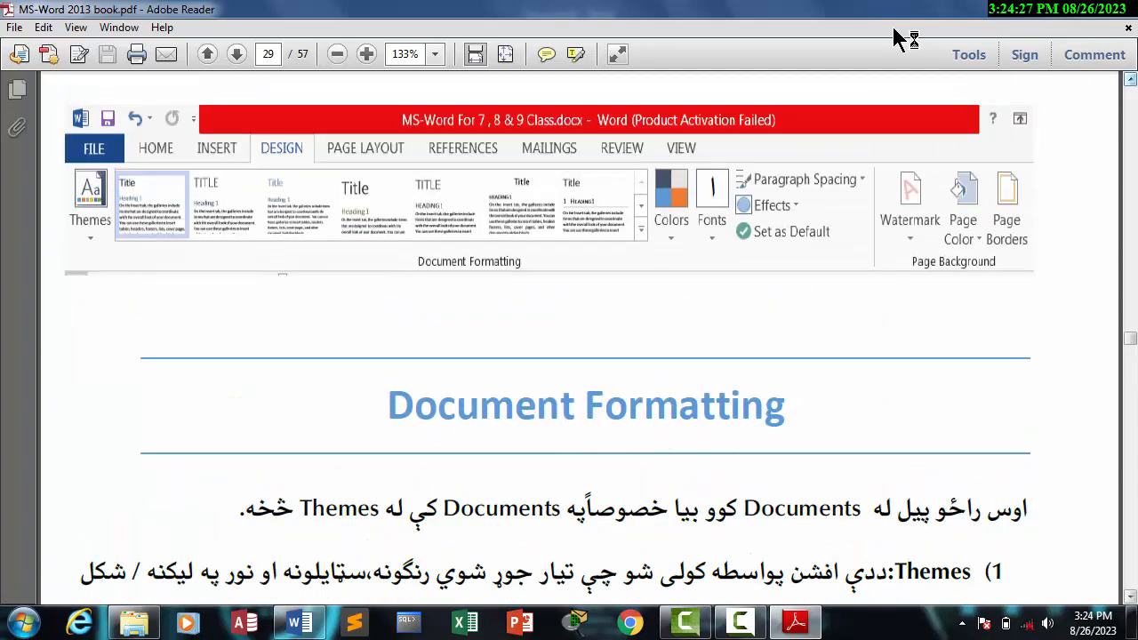
scroll(898, 38, up, 7)
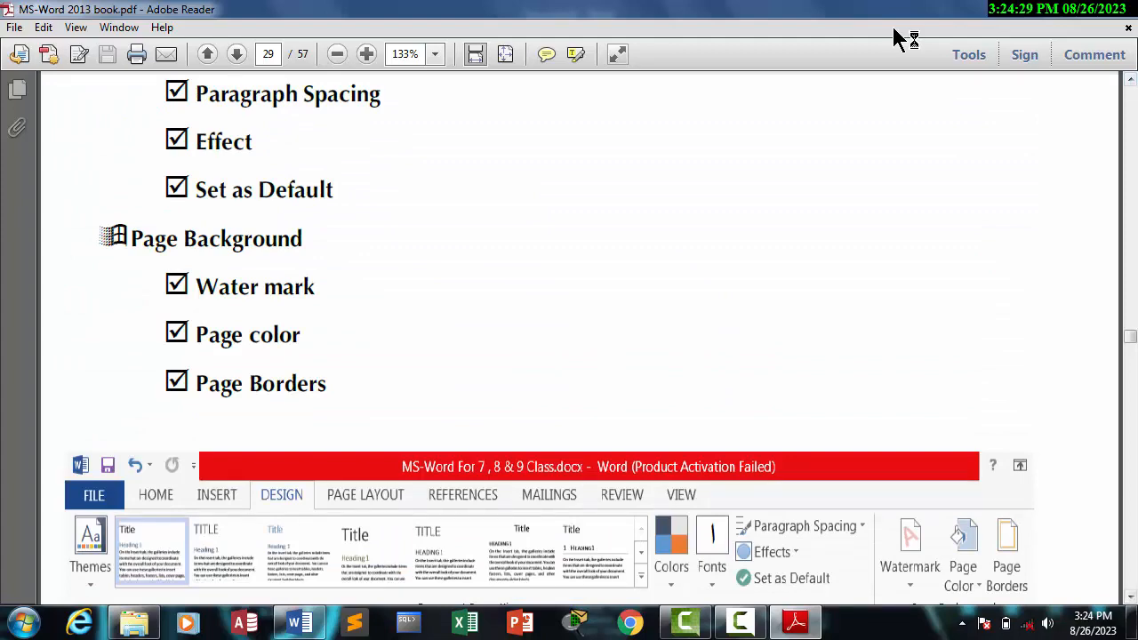
scroll(898, 38, down, 14)
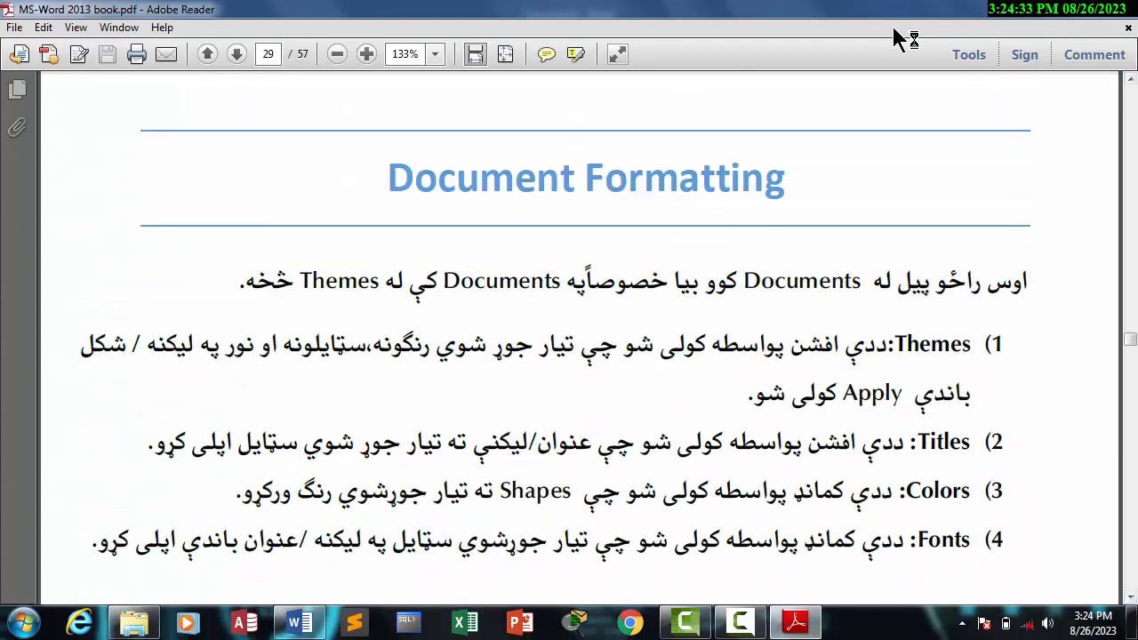
Step: Select the Themes explanation through part of Titles under Document Formatting, clear the selection and switch back to the blank Word document
key(shift+Left)
key(shift+Left)
key(shift+Left)
key(shift+Left)
key(shift+Left)
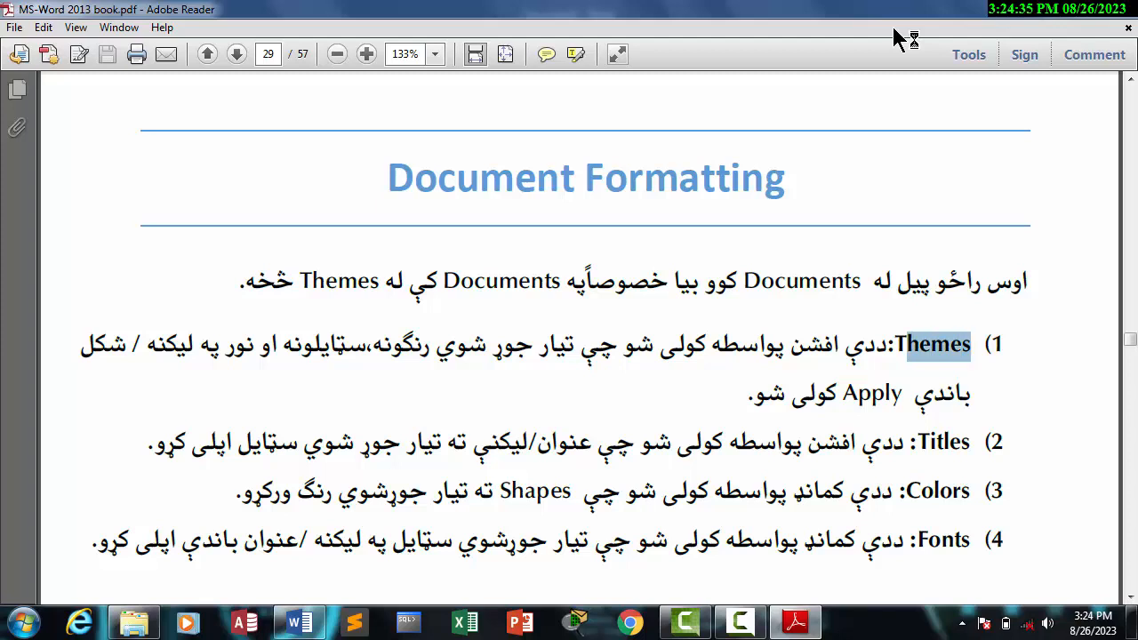
mouse_move(907, 345)
mouse_down()
mouse_move(80, 345)
mouse_move(1022, 282)
mouse_move(445, 442)
mouse_move(576, 442)
mouse_up()
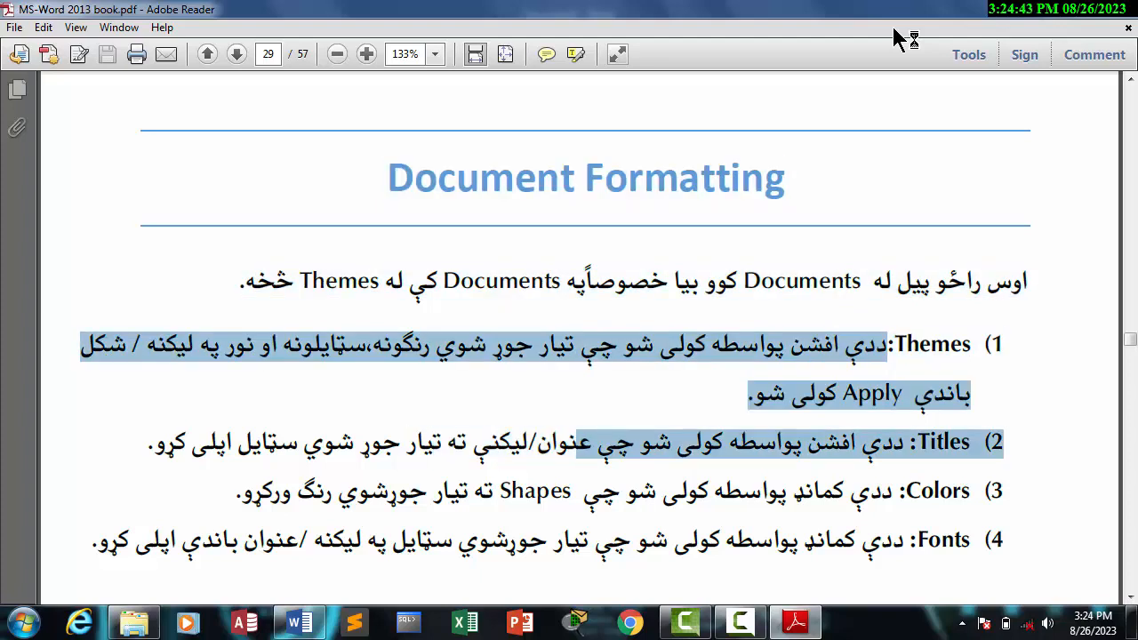
click(576, 442)
click(299, 623)
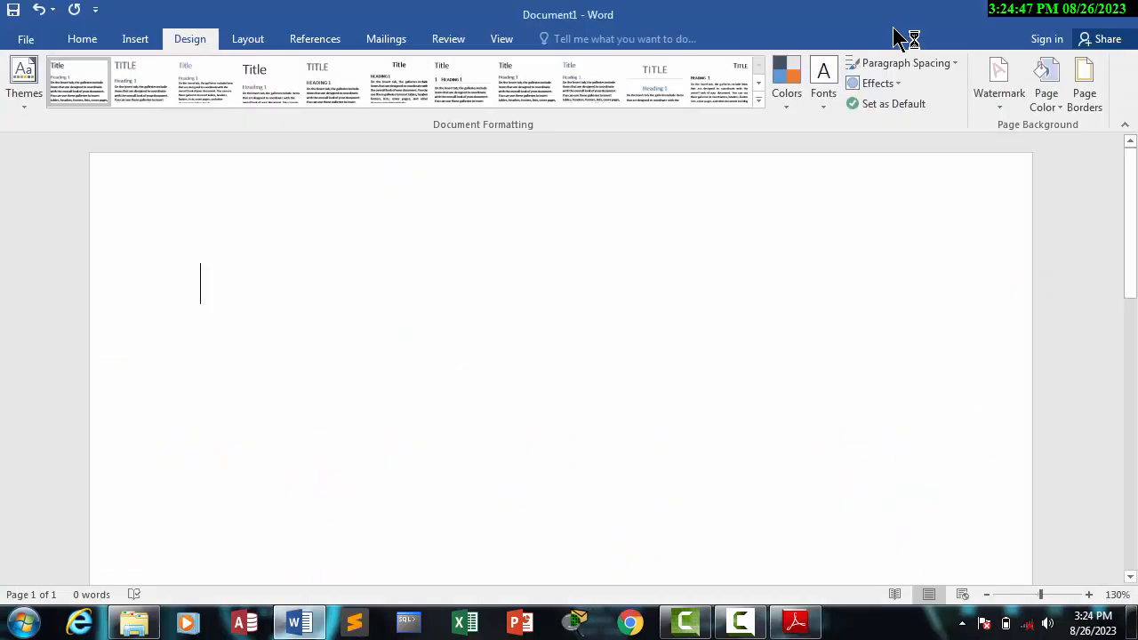
Step: Generate sample paragraphs in the blank document with the =rand() function
text(=rand)
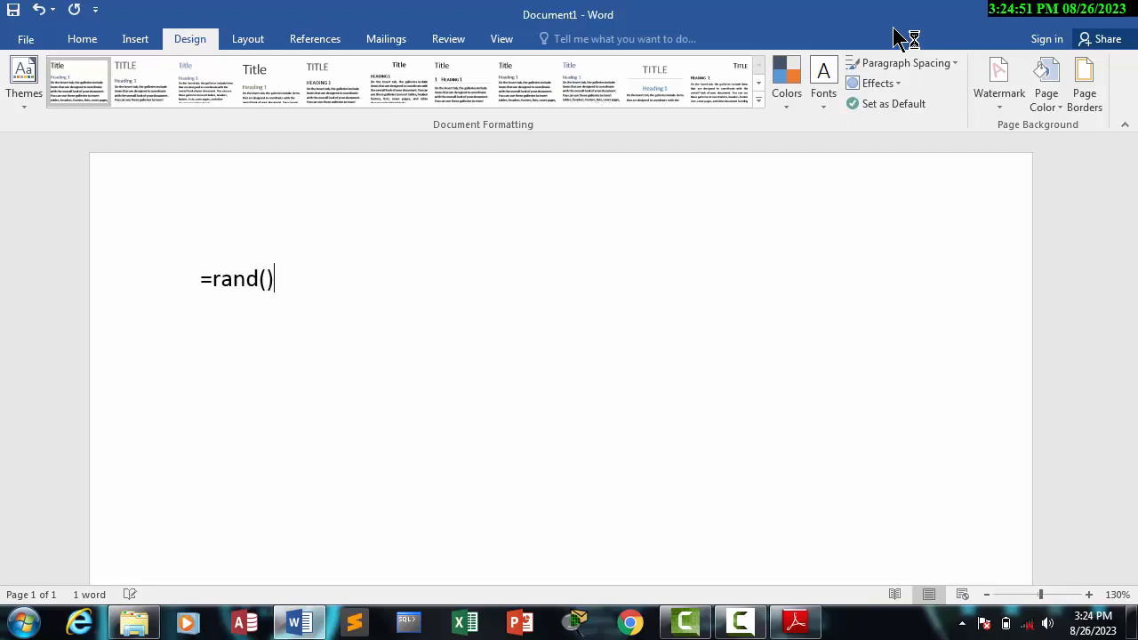
text(())
key(Return)
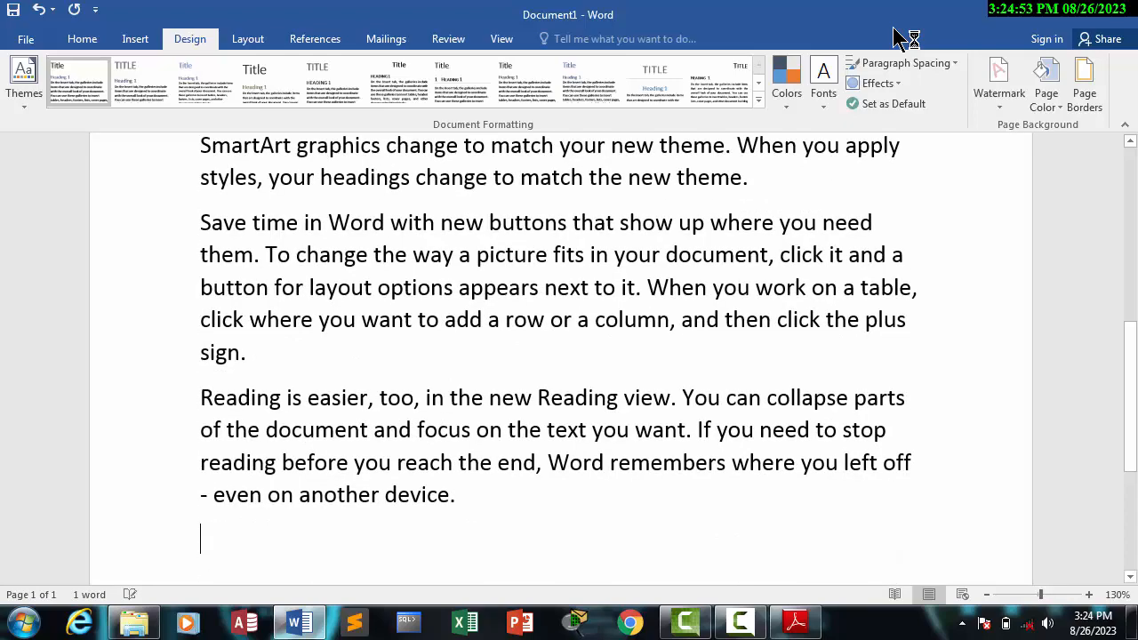
Step: Insert a five-point star about 1.37" wide and 0.49" high over the line with "sign.", above the last paragraph
click(135, 38)
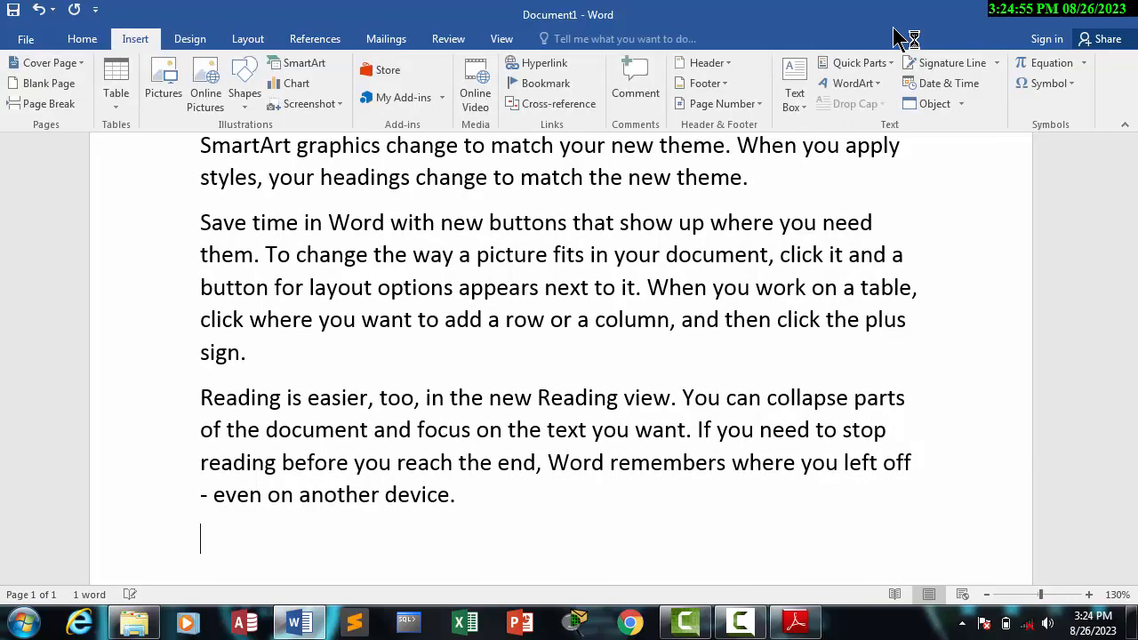
click(245, 80)
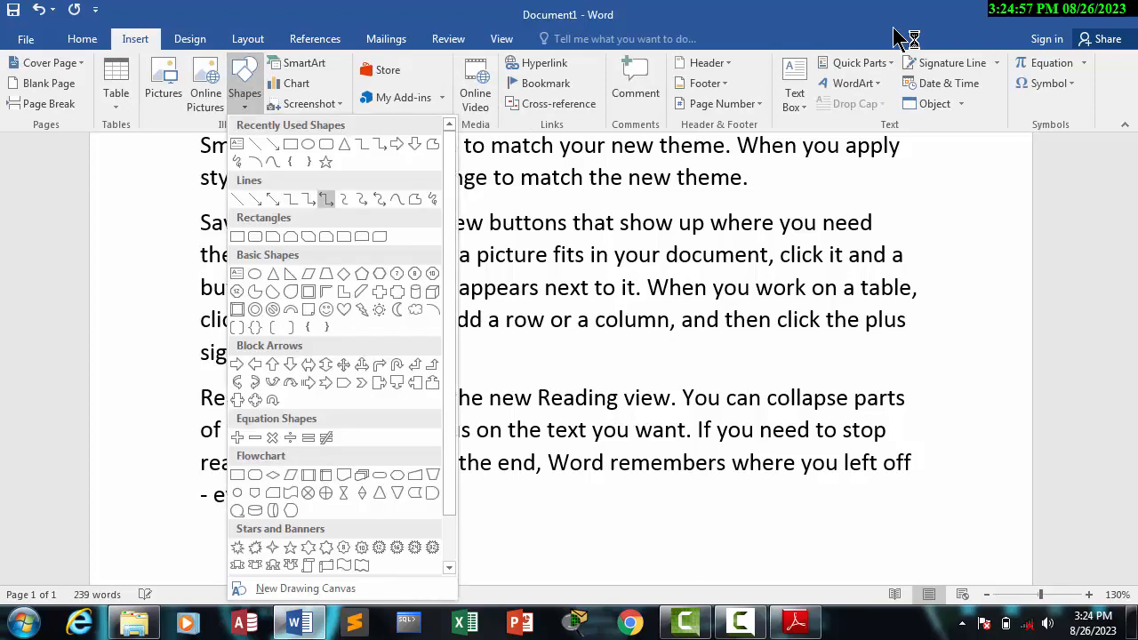
click(326, 162)
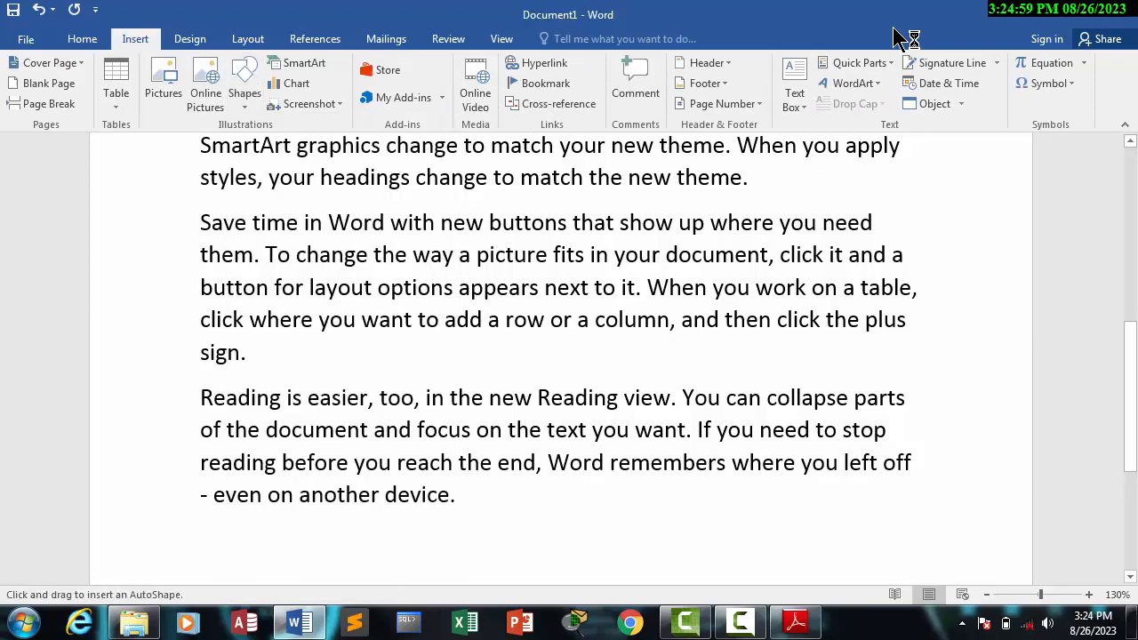
drag(283, 339, 437, 395)
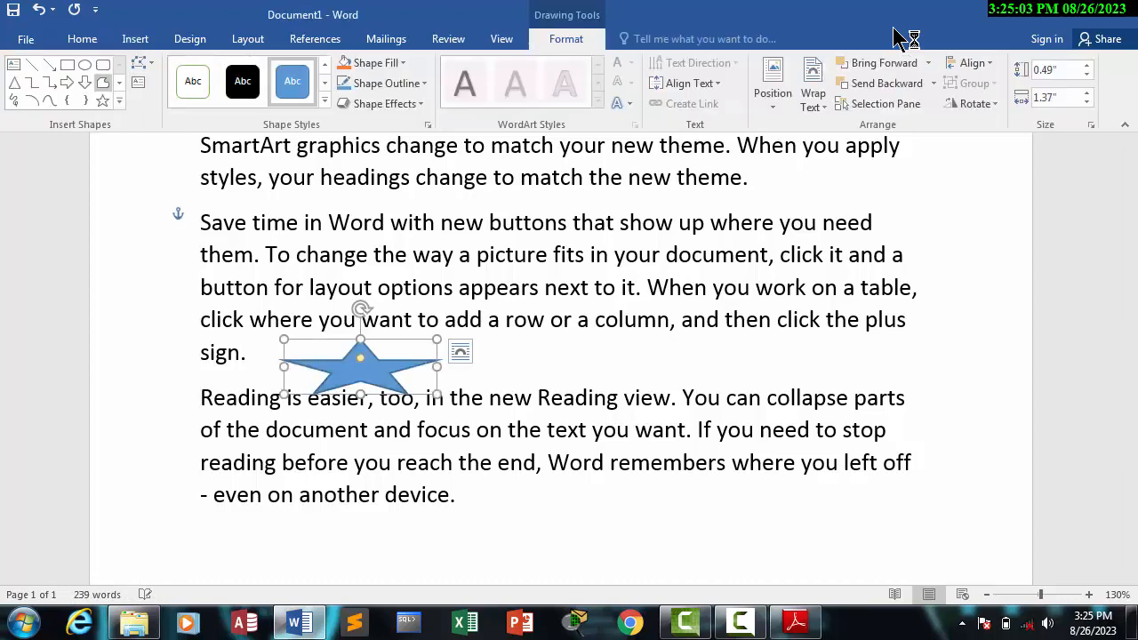
Step: Draw a smiley face shape about 1.76" wide and 0.86" high beside the star
click(120, 101)
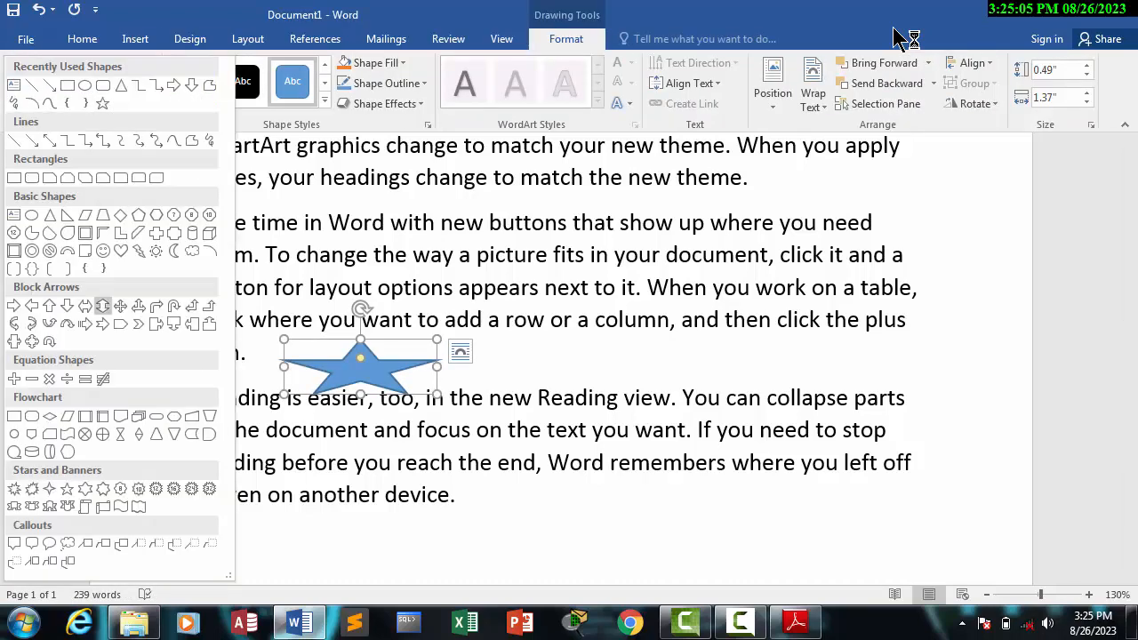
key(Return)
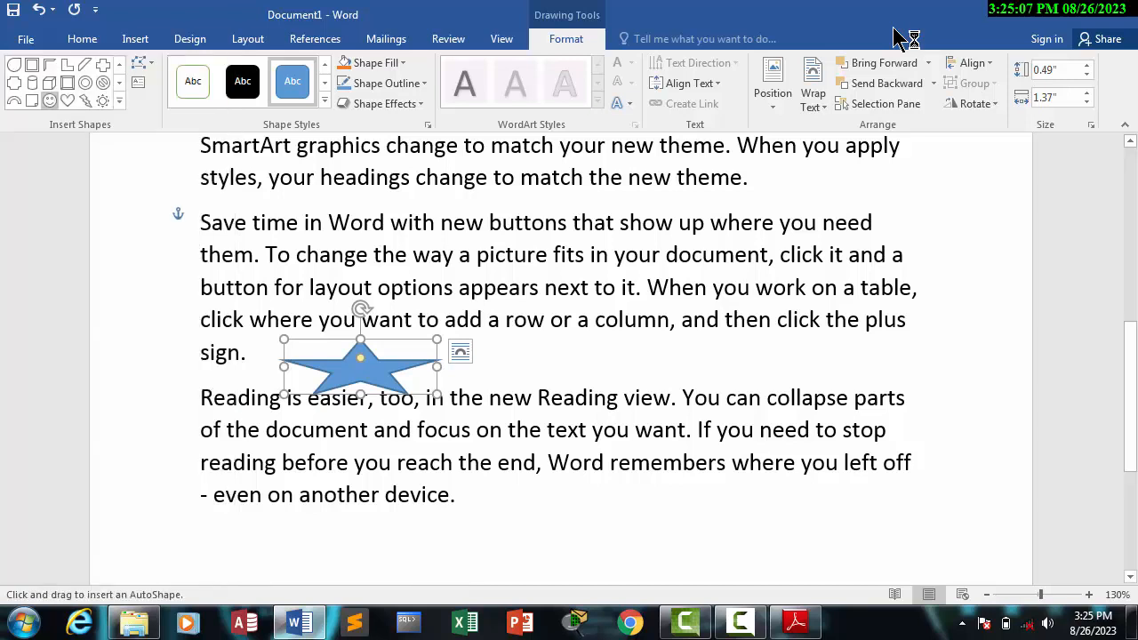
drag(601, 333, 796, 429)
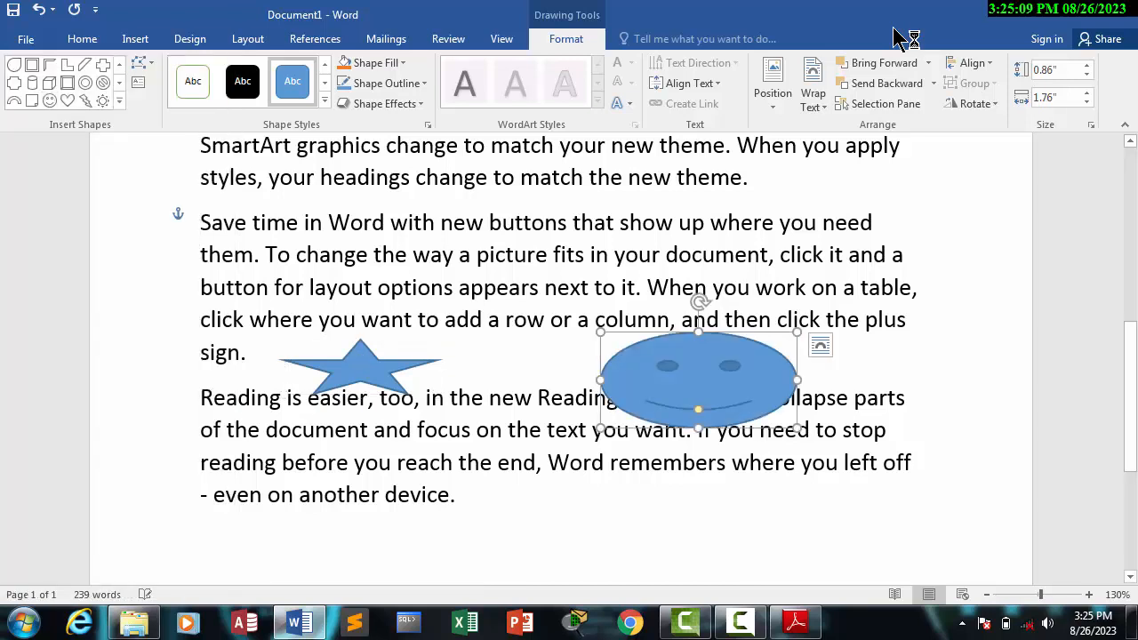
Step: Fill the smiley face with standard yellow and deselect the shape
click(382, 63)
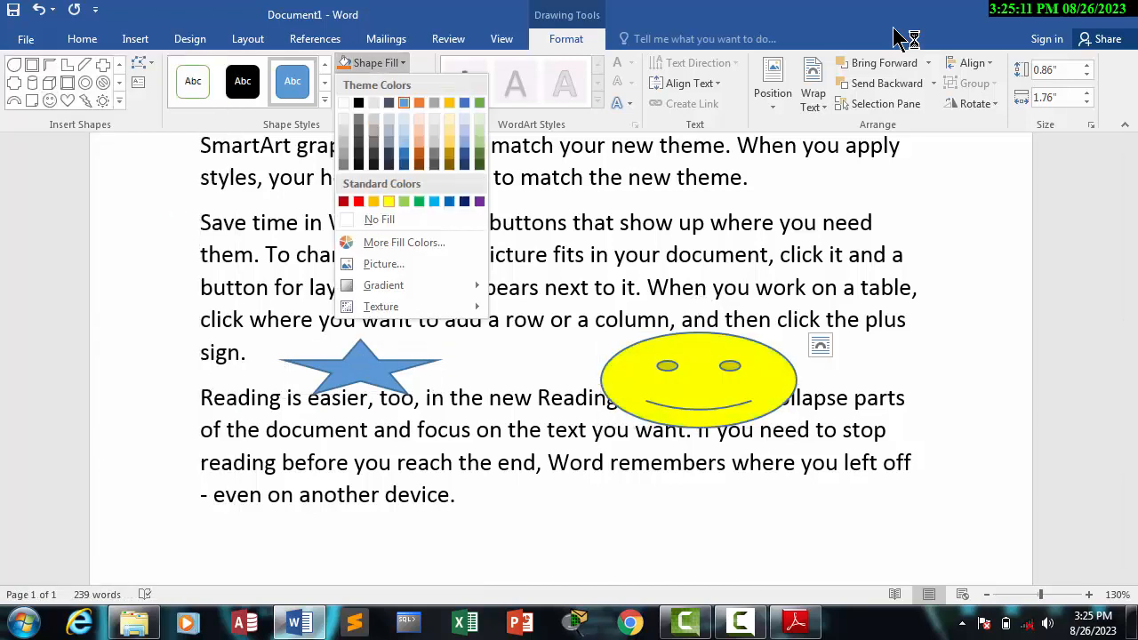
click(389, 201)
click(412, 255)
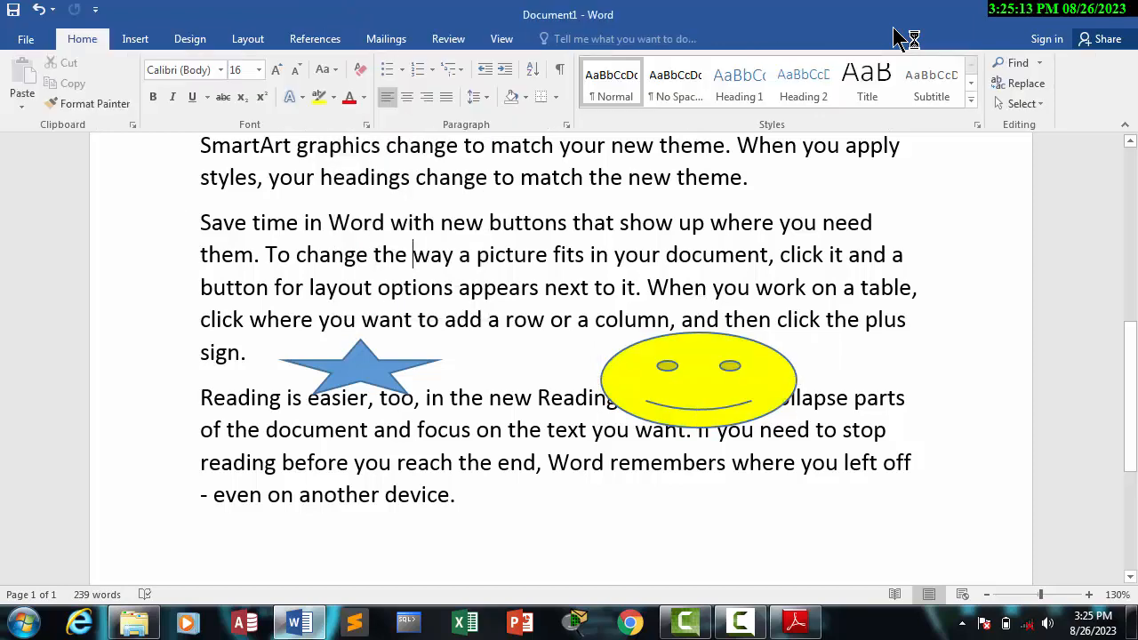
Step: Preview the built-in document themes, including Integral, on the text and shapes without applying one
click(189, 39)
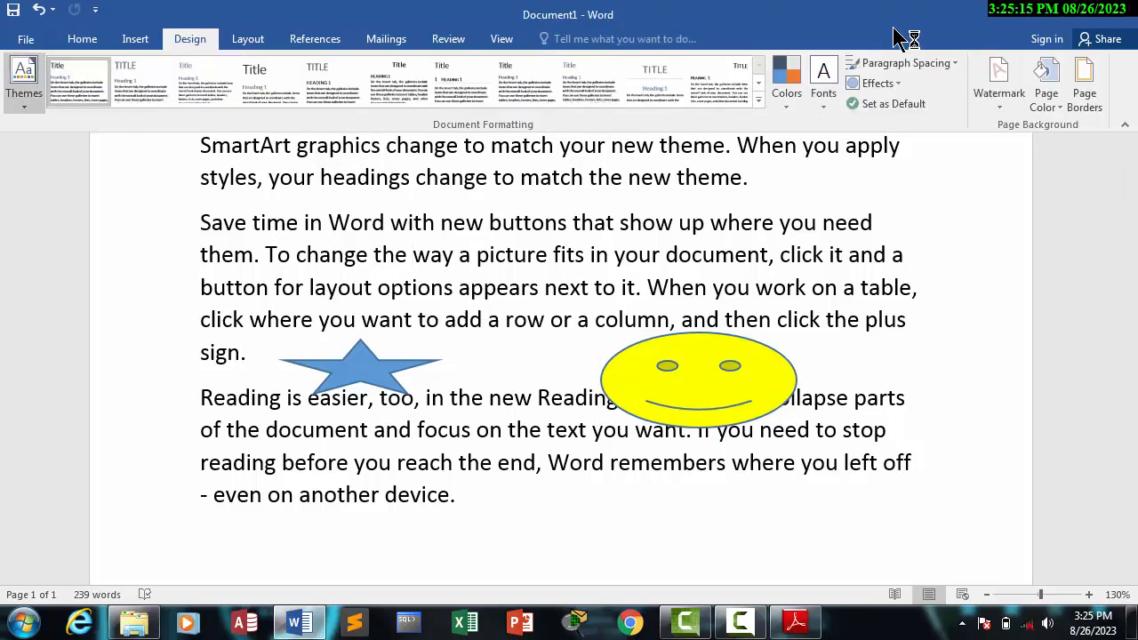
click(24, 80)
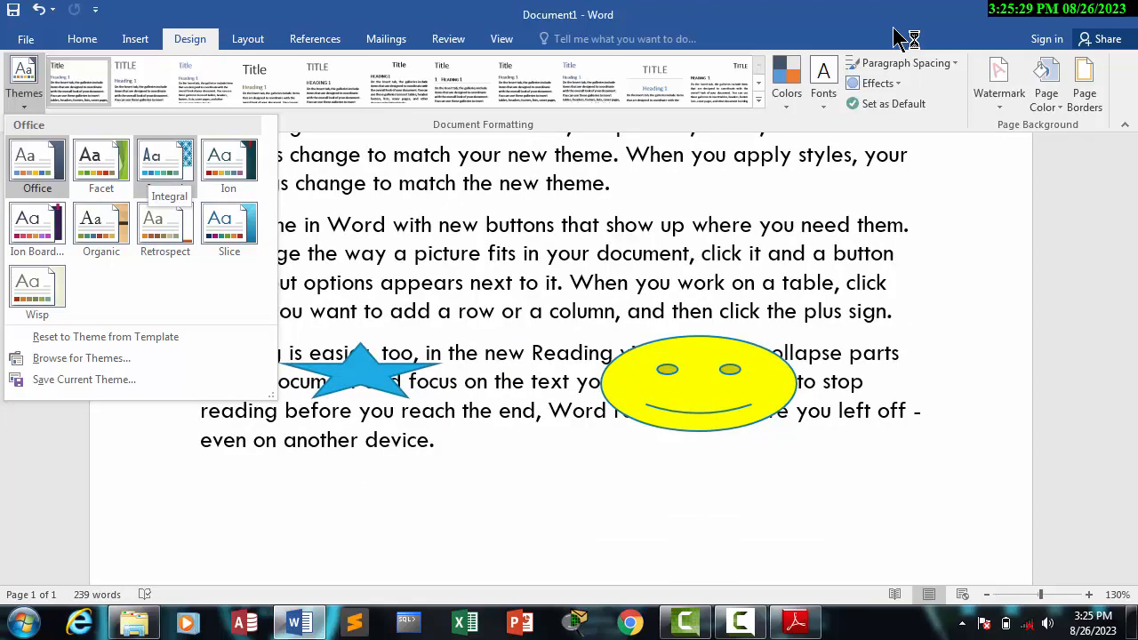
click(894, 28)
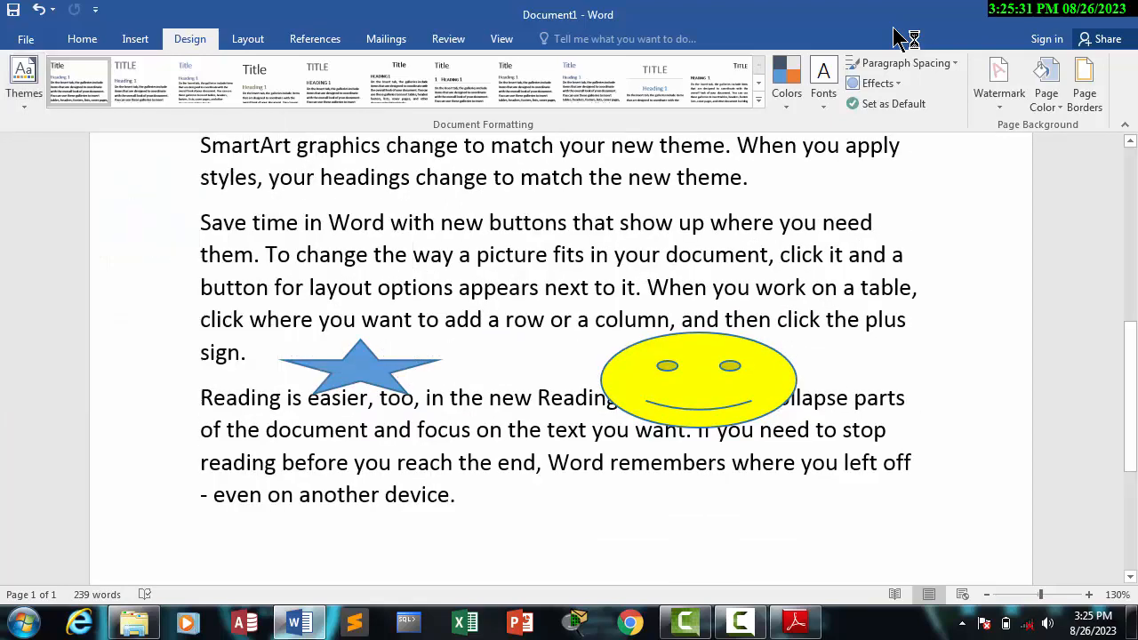
Step: Undo the smiley face's yellow fill, and preview the Retrospect theme and the built-in style sets without applying any
key(ctrl+z)
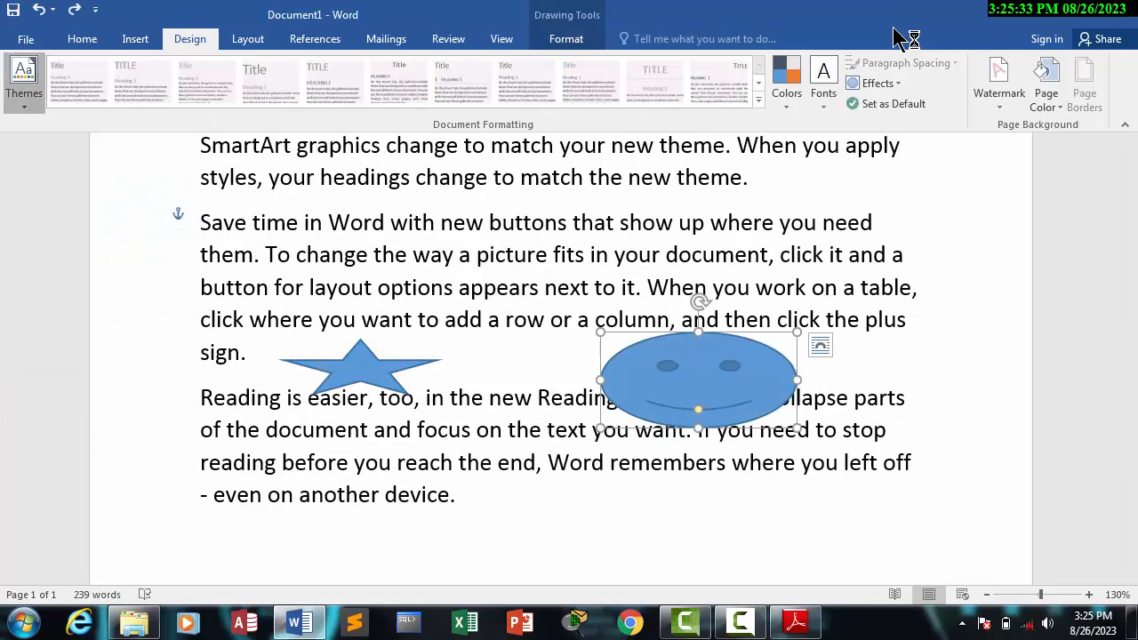
click(24, 83)
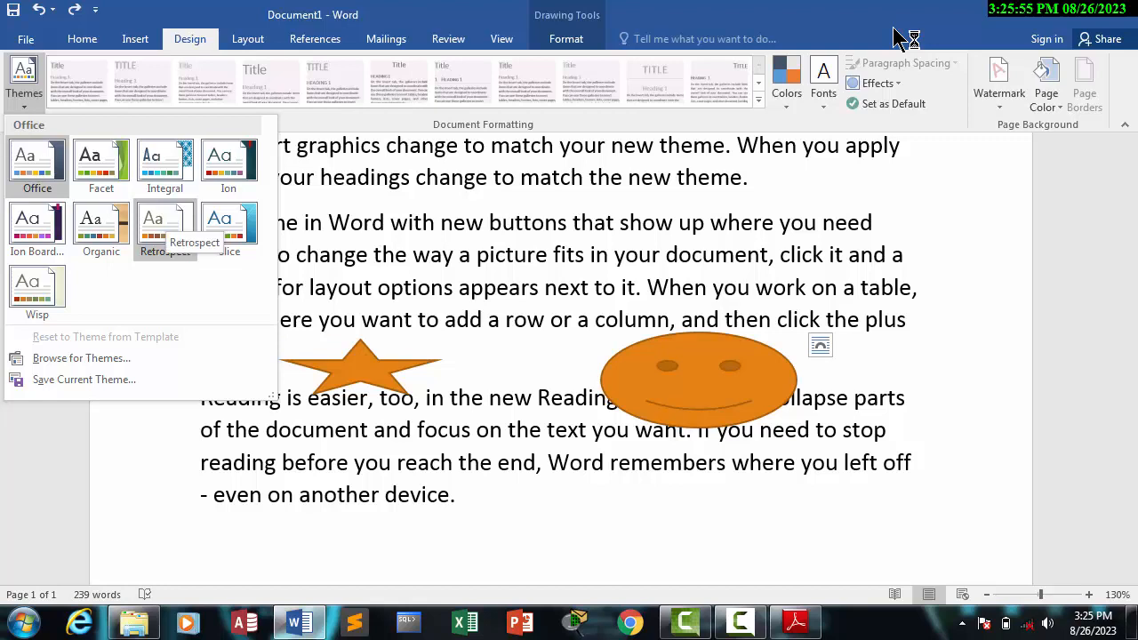
key(Escape)
key(Escape)
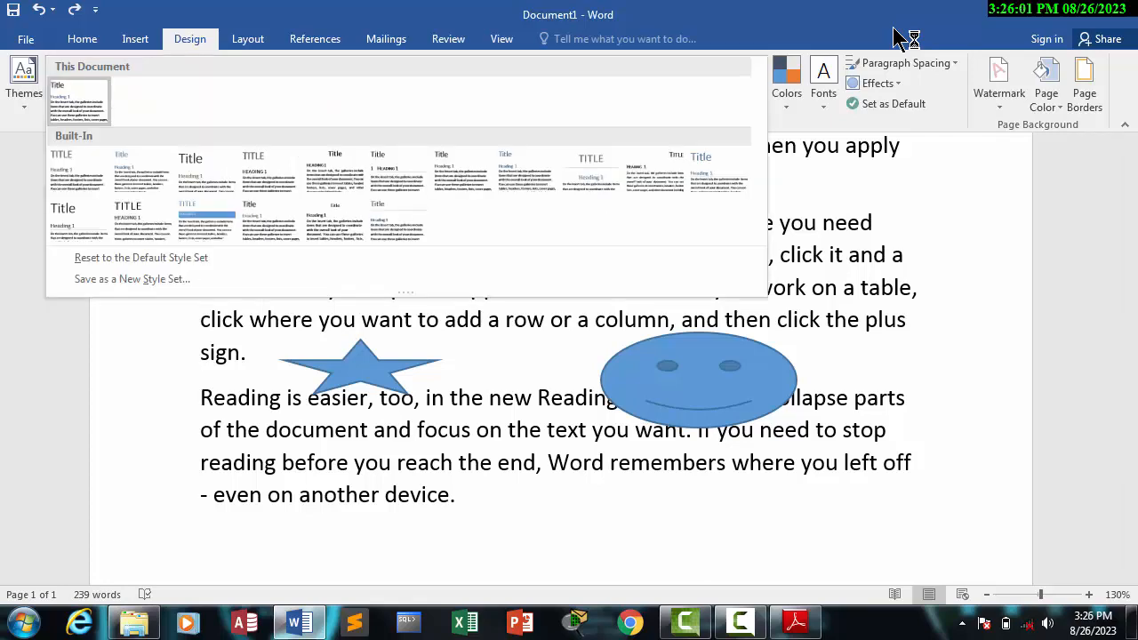
key(Escape)
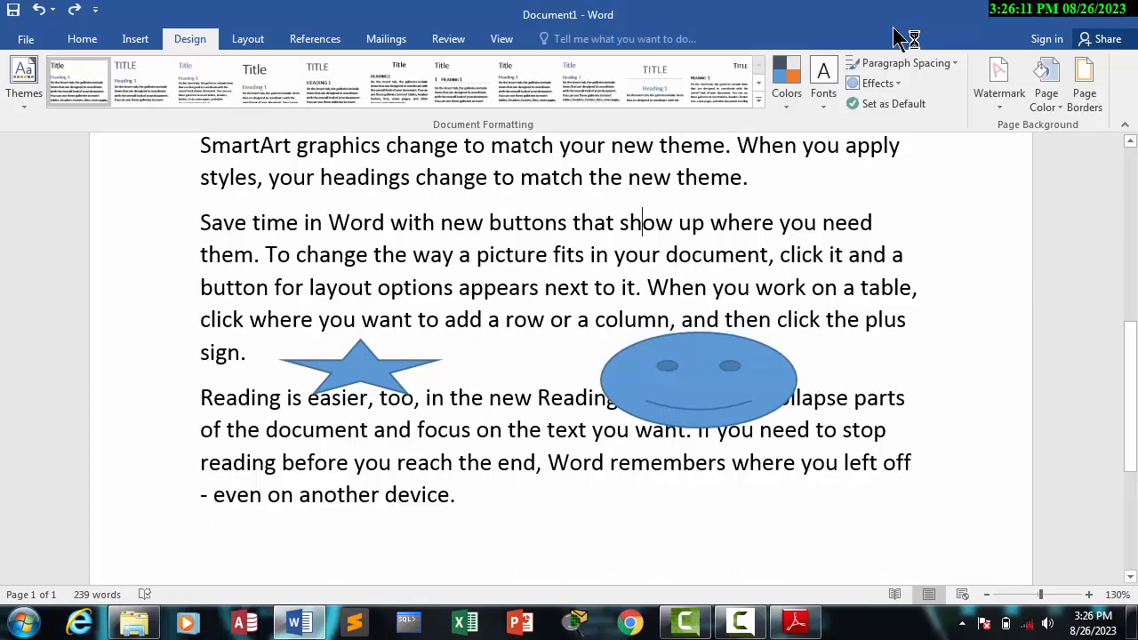
Step: Center the first paragraph and replace its opening line with the title "Story" on a line of its own
scroll(560, 356, up, 5)
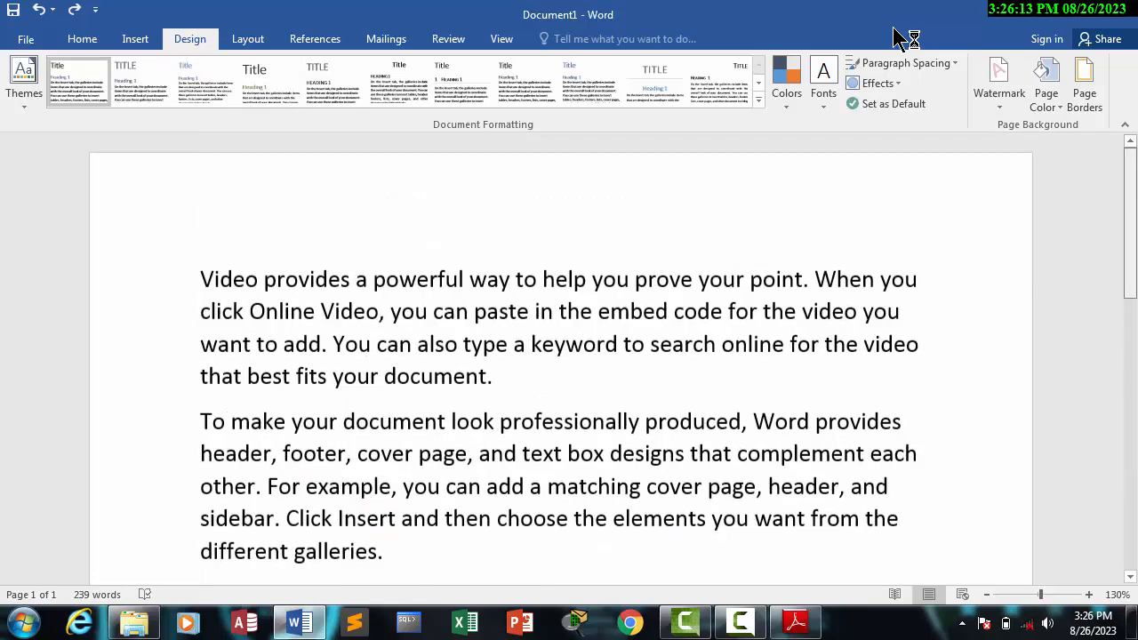
key(ctrl+shift+Left)
key(ctrl+shift+Left)
key(ctrl+shift+Left)
key(ctrl+shift+Left)
key(ctrl+shift+Left)
key(ctrl+shift+Left)
key(ctrl+shift+Left)
key(ctrl+shift+Left)
key(ctrl+shift+Left)
key(ctrl+shift+Left)
key(ctrl+shift+Left)
key(ctrl+shift+Left)
key(ctrl+shift+Left)
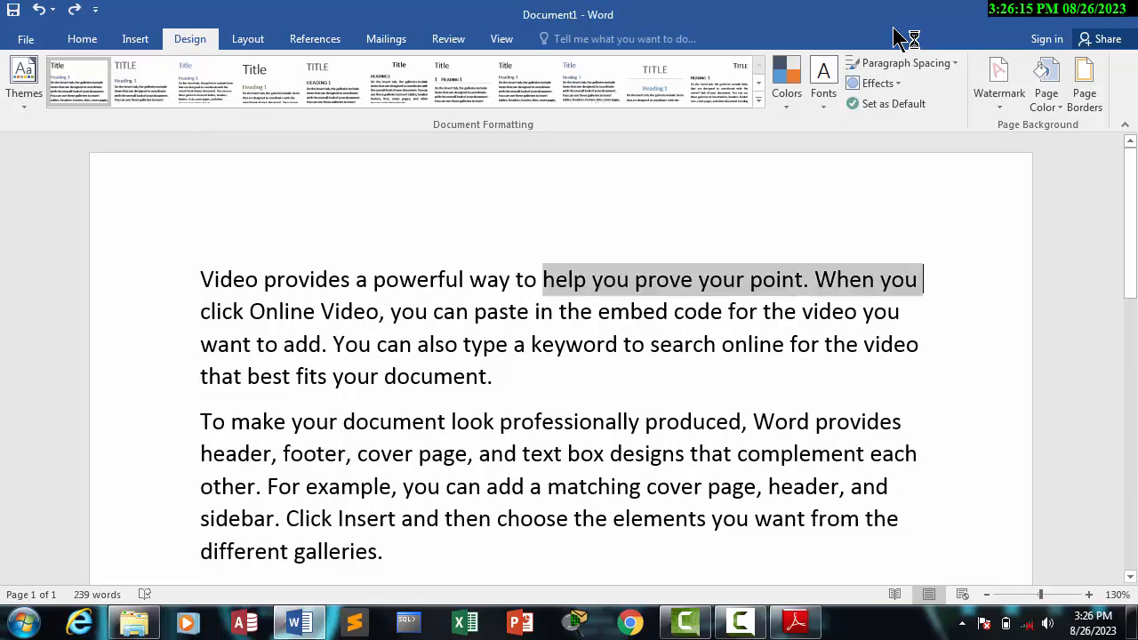
key(ctrl+e)
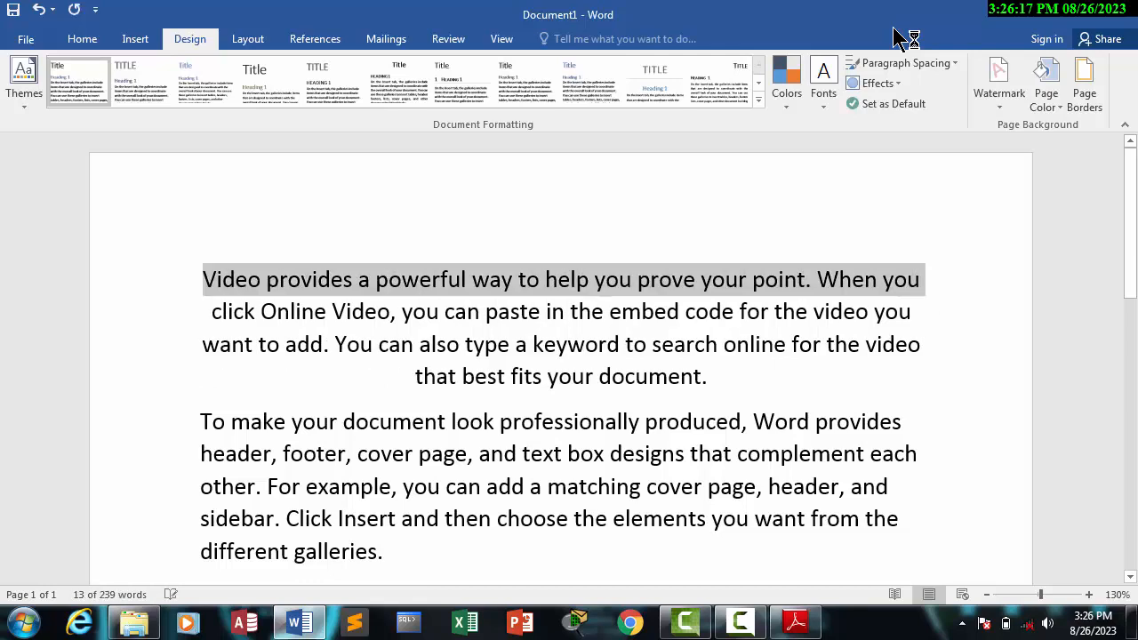
text(s)
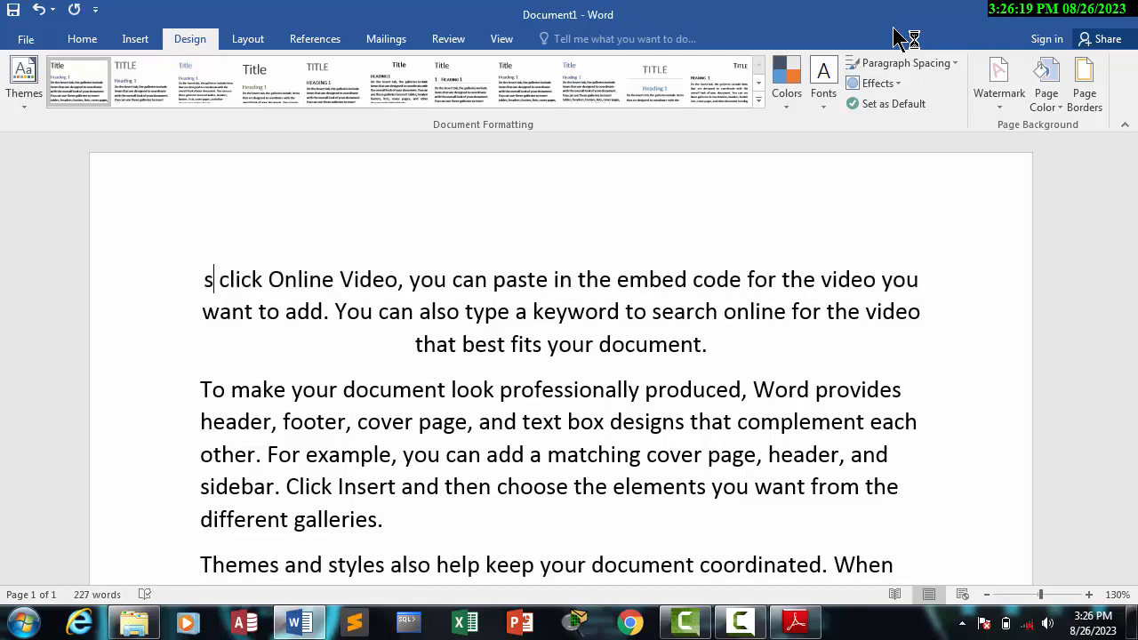
text(tory)
key(Return)
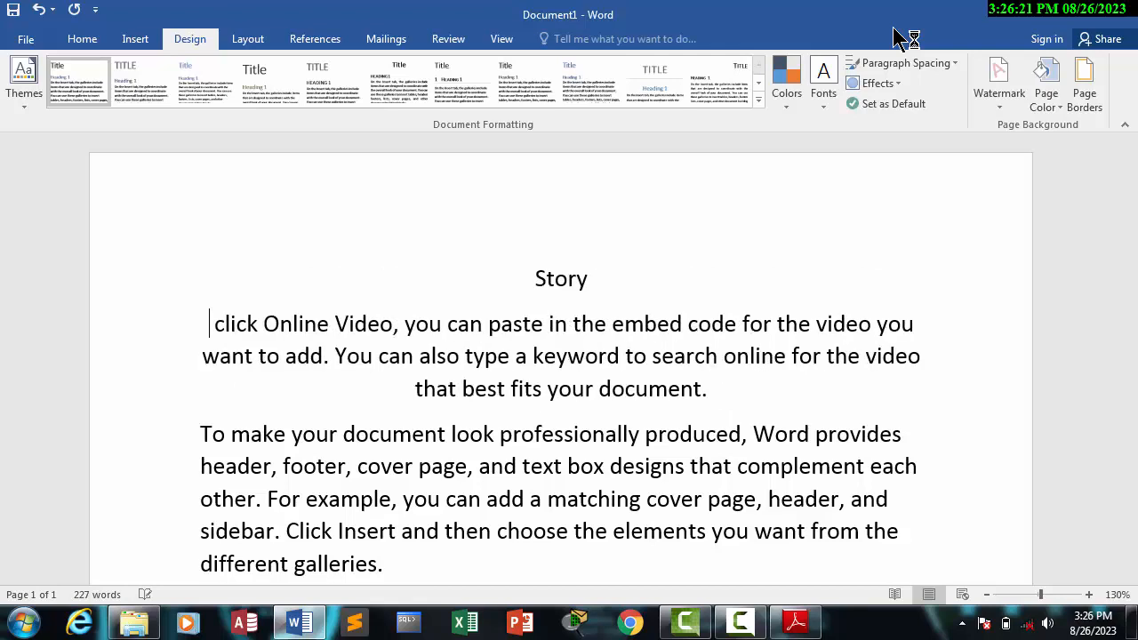
Step: Enlarge the "Story" title by two font size steps and apply the last built-in style set to the document
key(shift+Up)
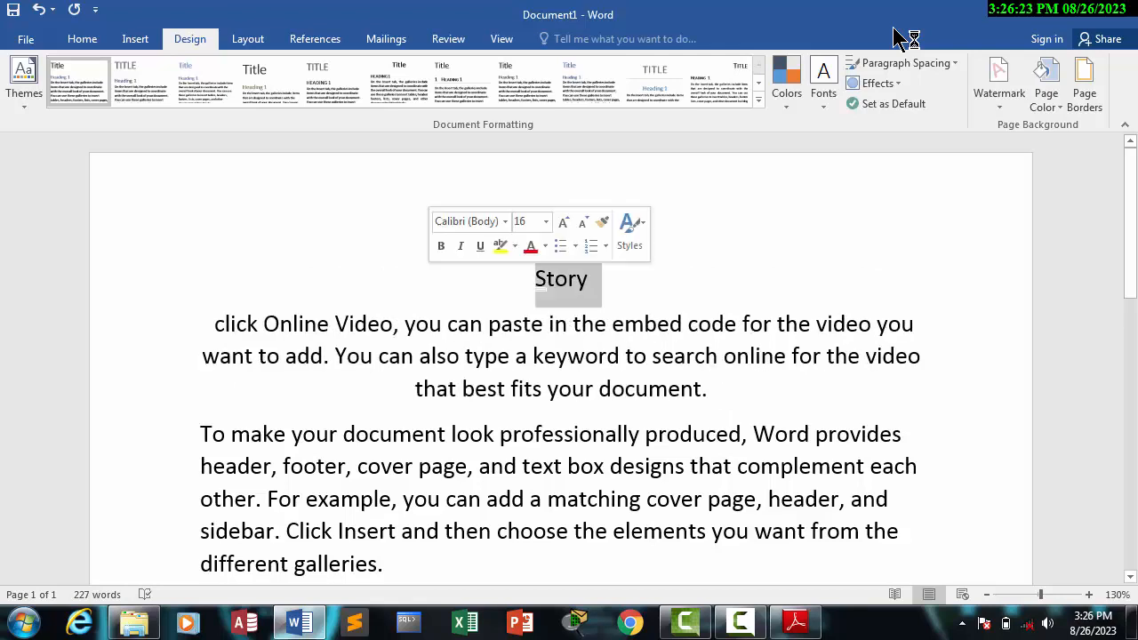
key(ctrl+shift+greater)
key(ctrl+shift+greater)
key(ctrl+a)
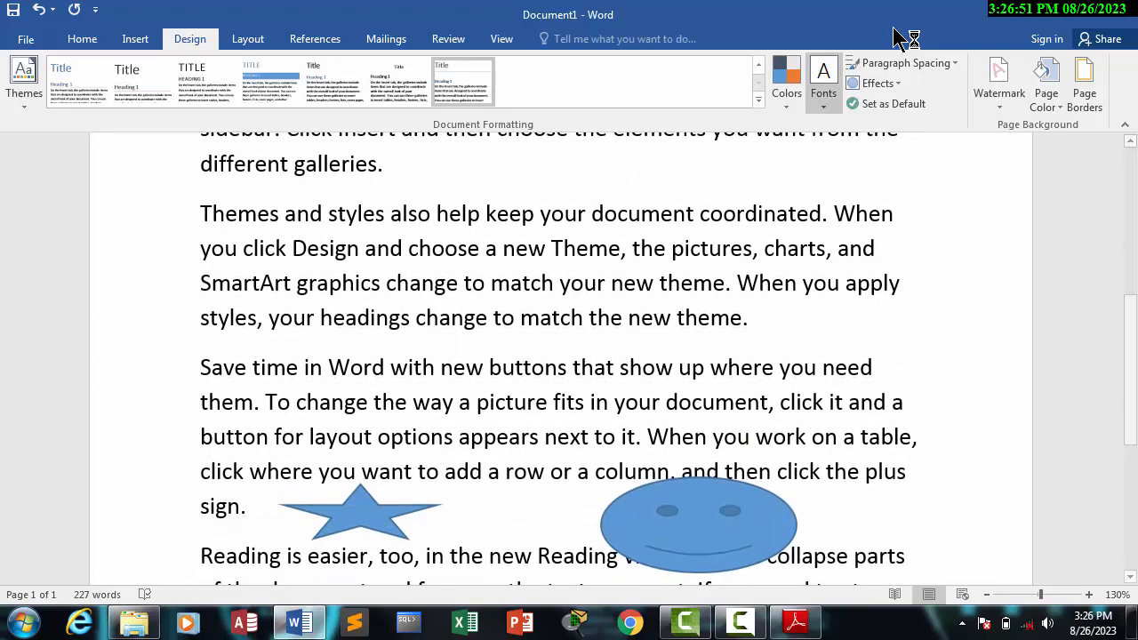
Step: Preview theme color sets such as Orange, Violet II, Blue Warm, Green Yellow and Blue Green on the star and smiley face without applying any
key(Down)
key(Down)
key(Down)
key(Down)
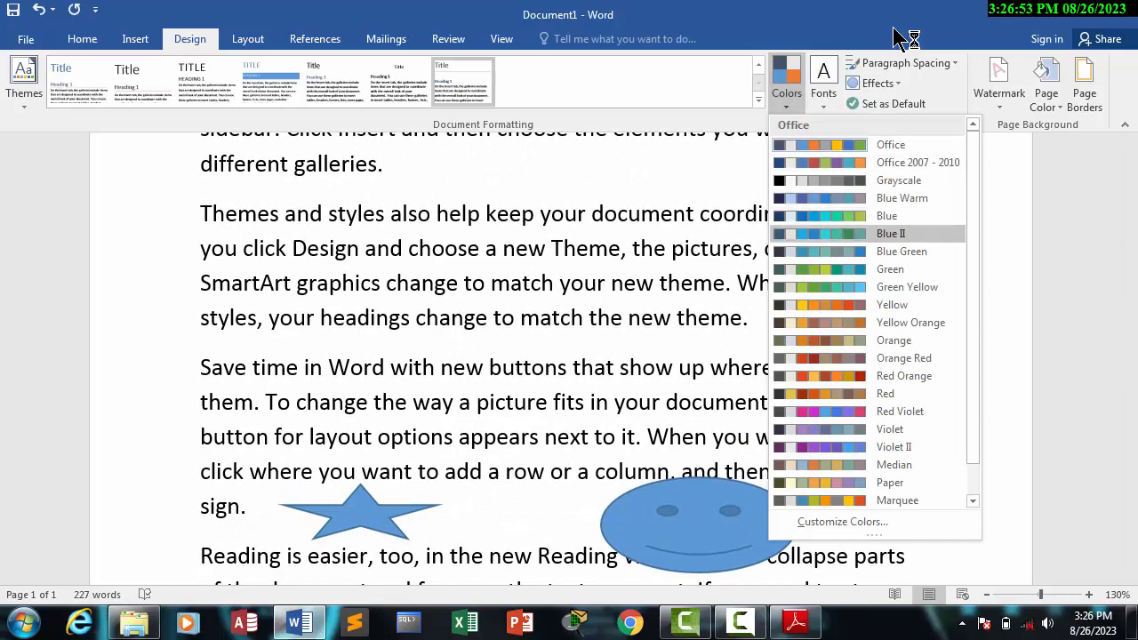
key(Down)
key(Down)
key(Down)
key(Down)
key(Down)
key(Down)
key(Down)
key(Down)
key(Down)
key(Down)
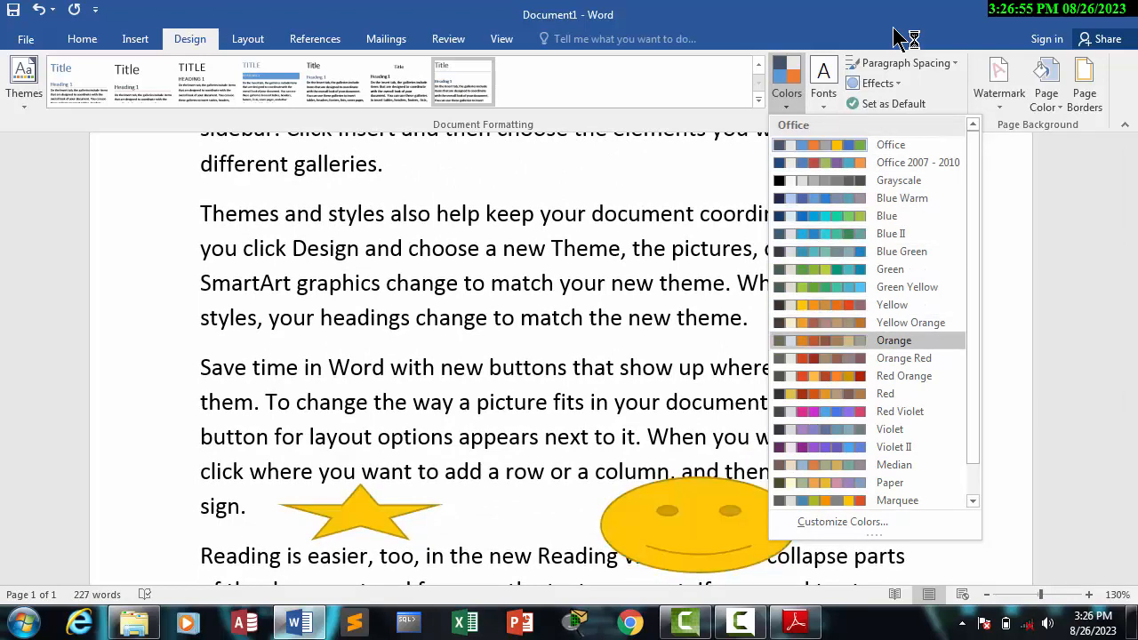
key(Down)
key(Down)
key(Down)
key(Down)
key(Up)
key(Up)
key(Up)
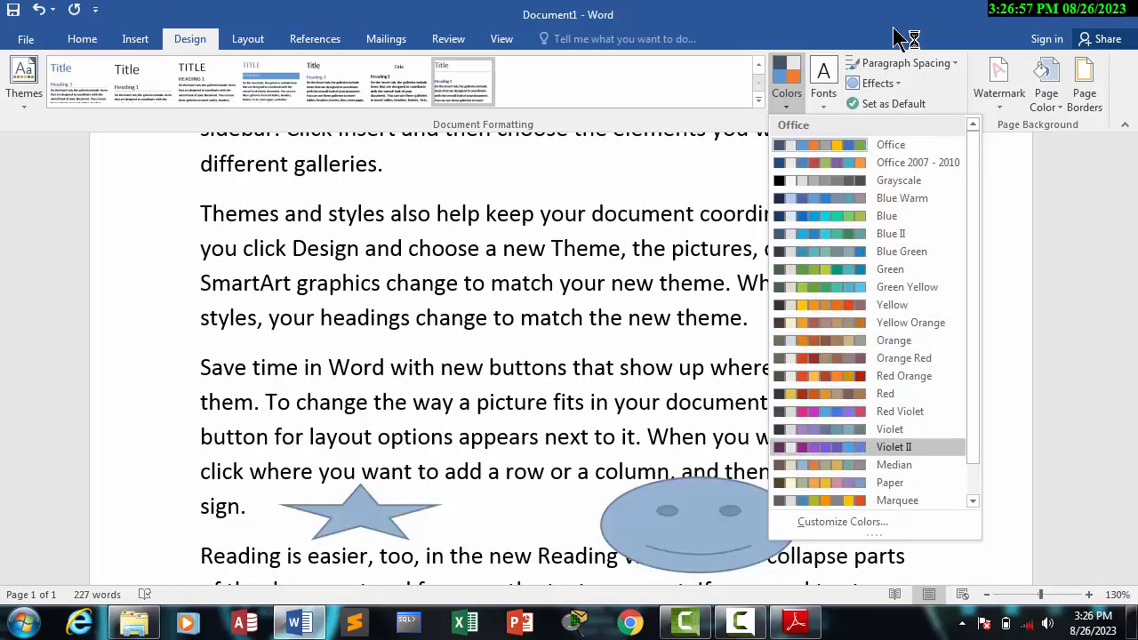
key(Up)
key(Up)
key(Up)
key(Up)
key(Up)
key(Up)
key(Up)
key(Up)
key(Up)
key(Up)
key(Up)
key(Up)
key(Up)
key(Up)
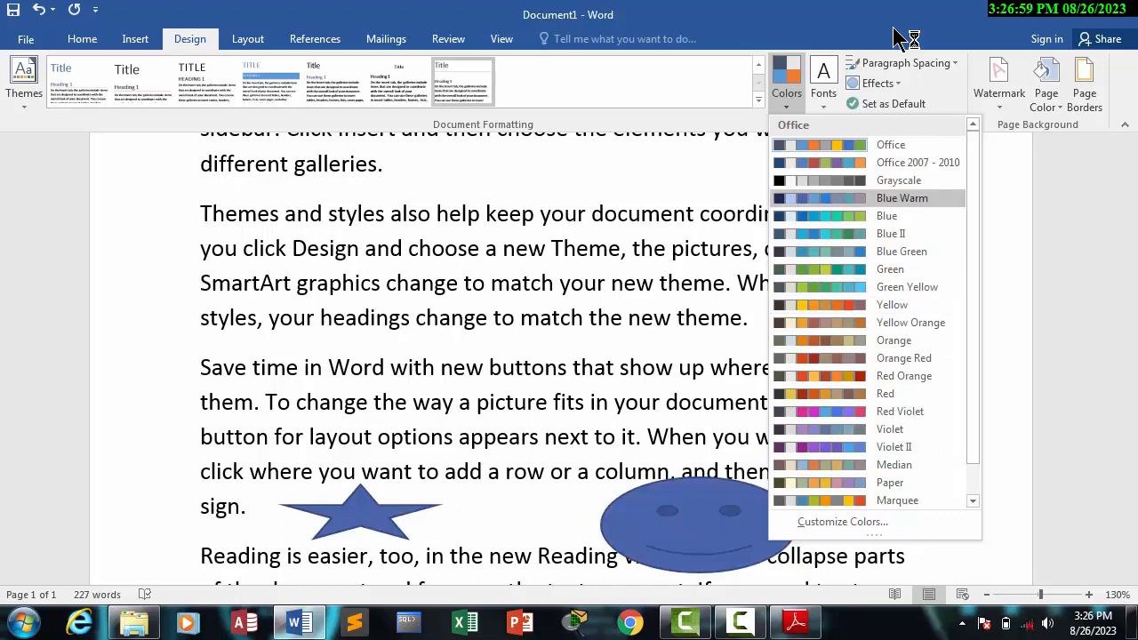
key(Down)
key(Down)
key(Down)
key(Down)
key(Down)
key(Down)
key(Down)
key(Down)
key(Down)
key(Down)
key(Down)
key(Down)
key(Down)
key(Down)
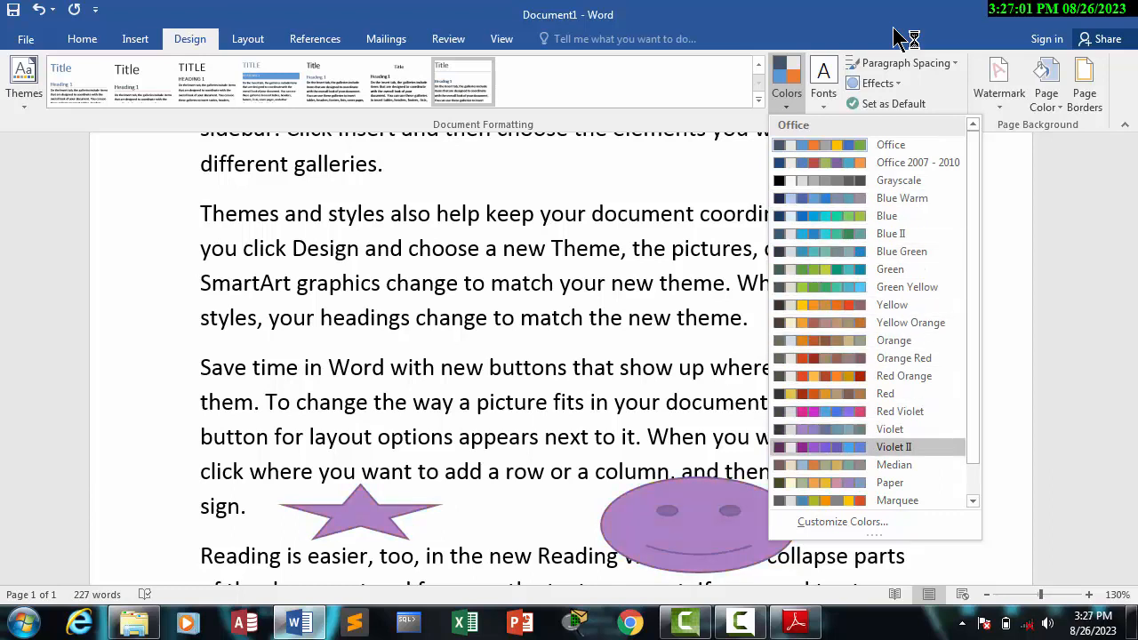
key(Up)
key(Up)
key(Up)
key(Up)
key(Up)
key(Up)
key(Up)
key(Up)
key(Up)
key(Down)
key(Up)
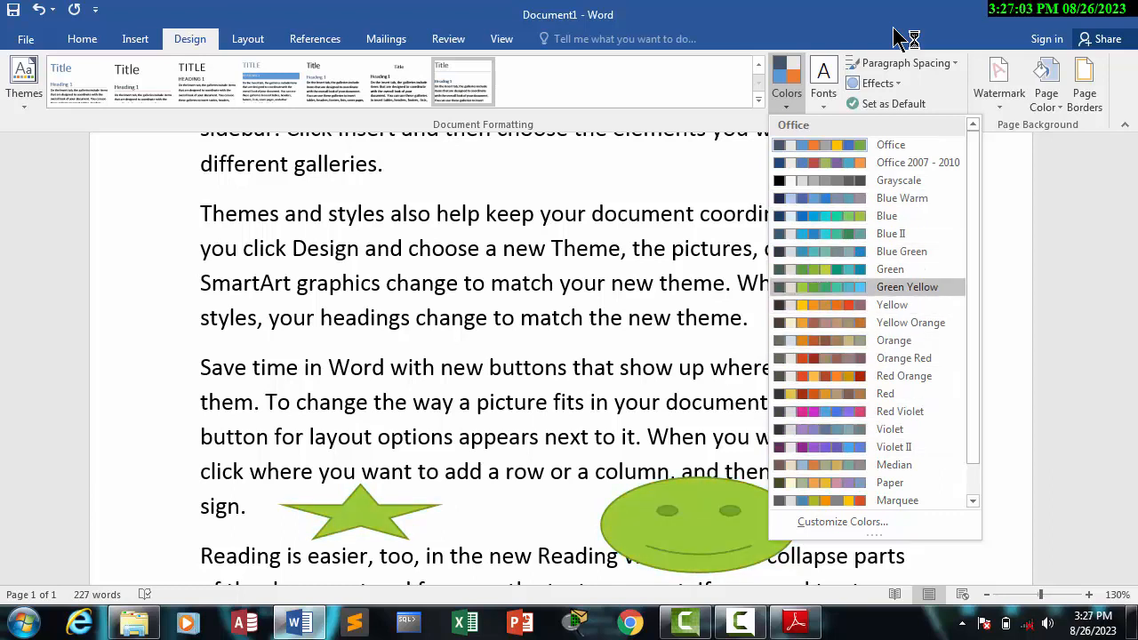
key(Up)
key(Up)
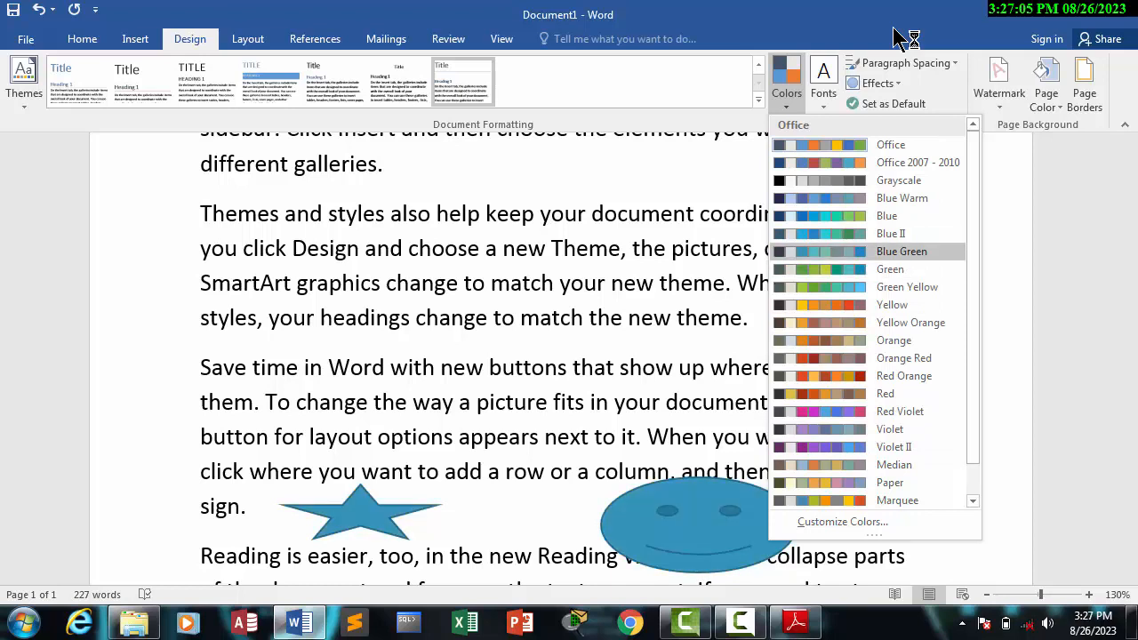
key(Down)
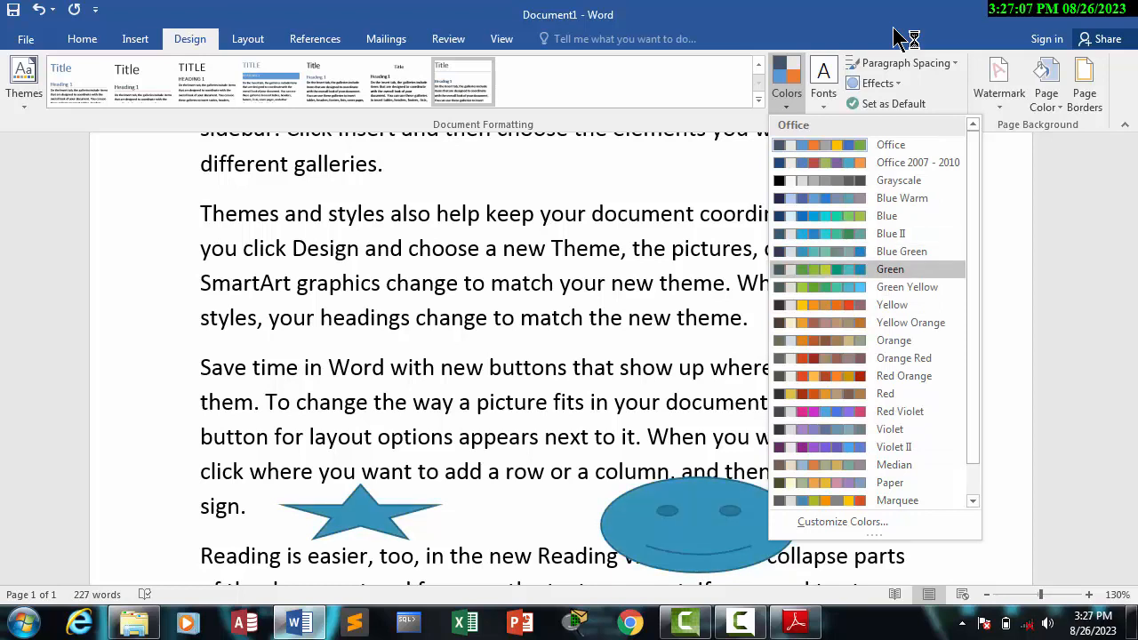
key(Escape)
Step: Preview theme font sets such as Office 2007 - 2010, Calibri and Candara on the document text without applying any
key(Right)
key(Return)
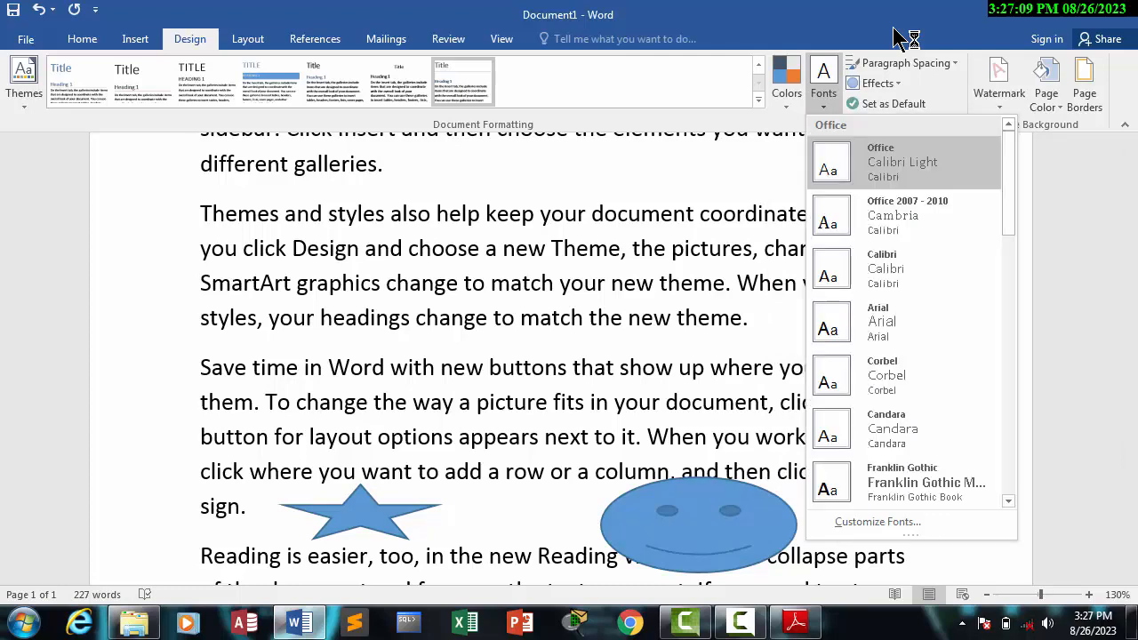
key(Down)
key(Down)
key(Down)
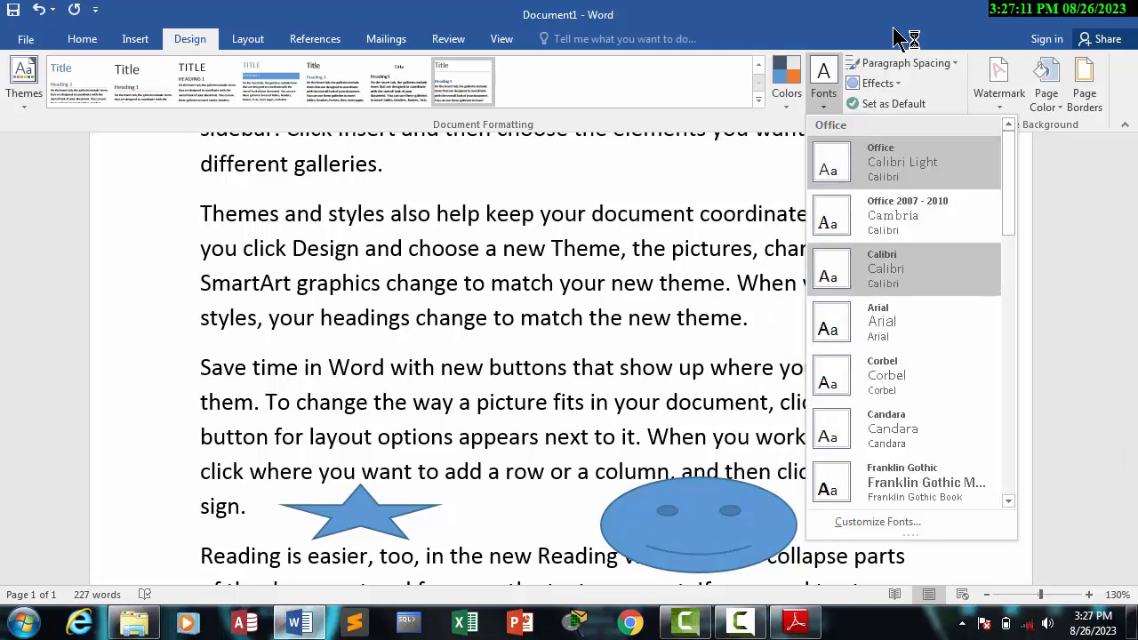
key(Down)
key(Down)
key(Down)
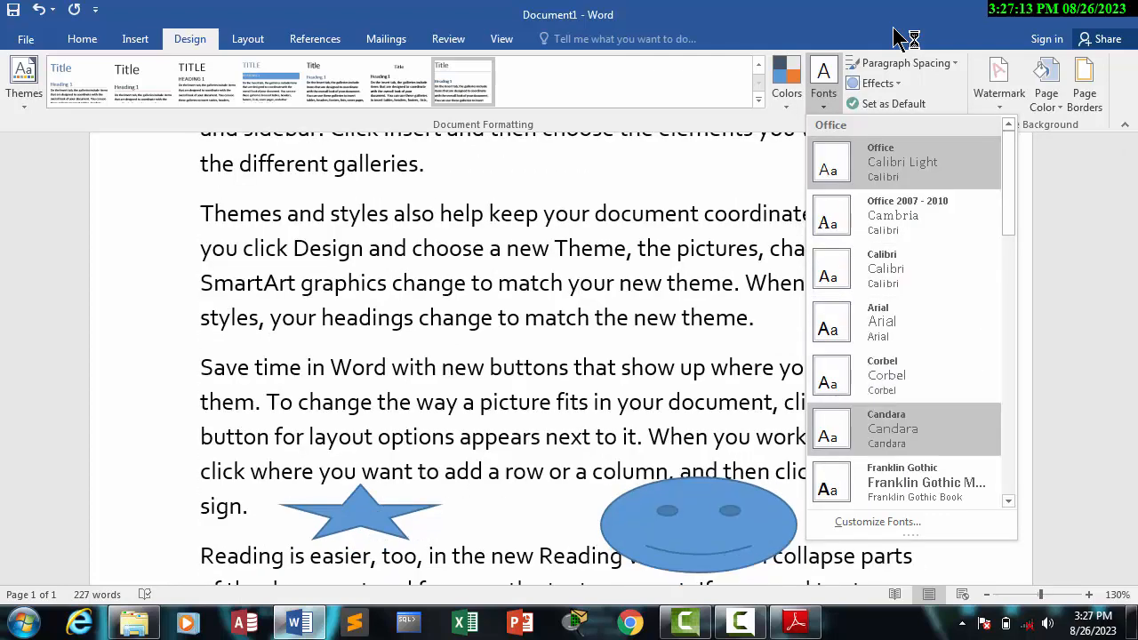
key(Down)
key(Up)
key(Up)
key(Up)
key(Up)
key(Up)
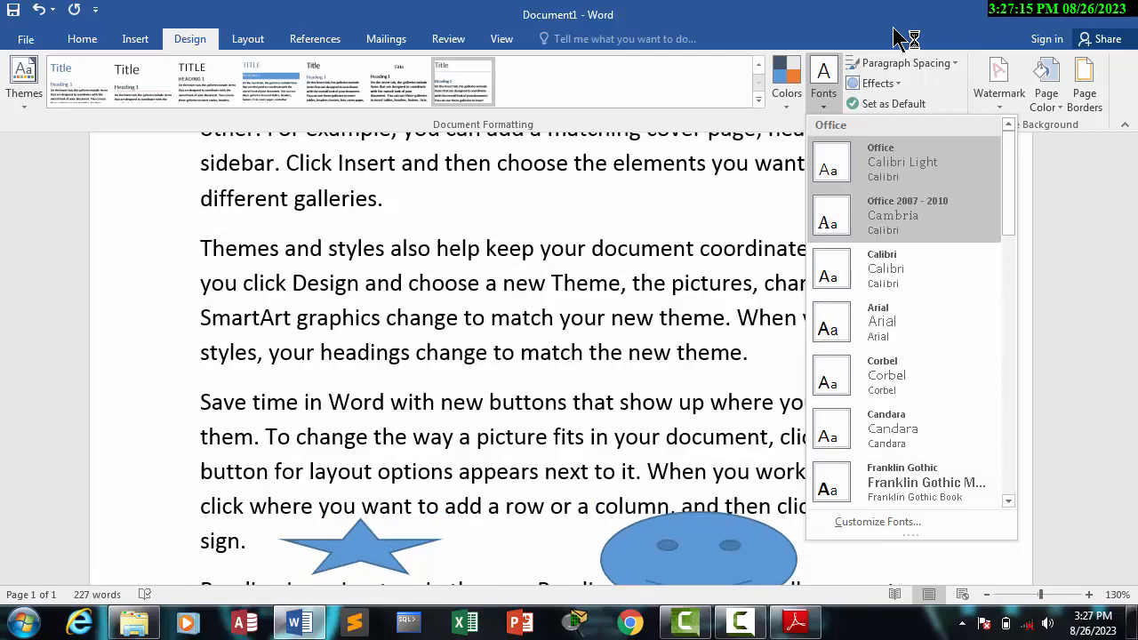
key(Down)
key(Down)
key(Down)
key(Down)
key(Down)
key(Up)
key(Up)
key(Up)
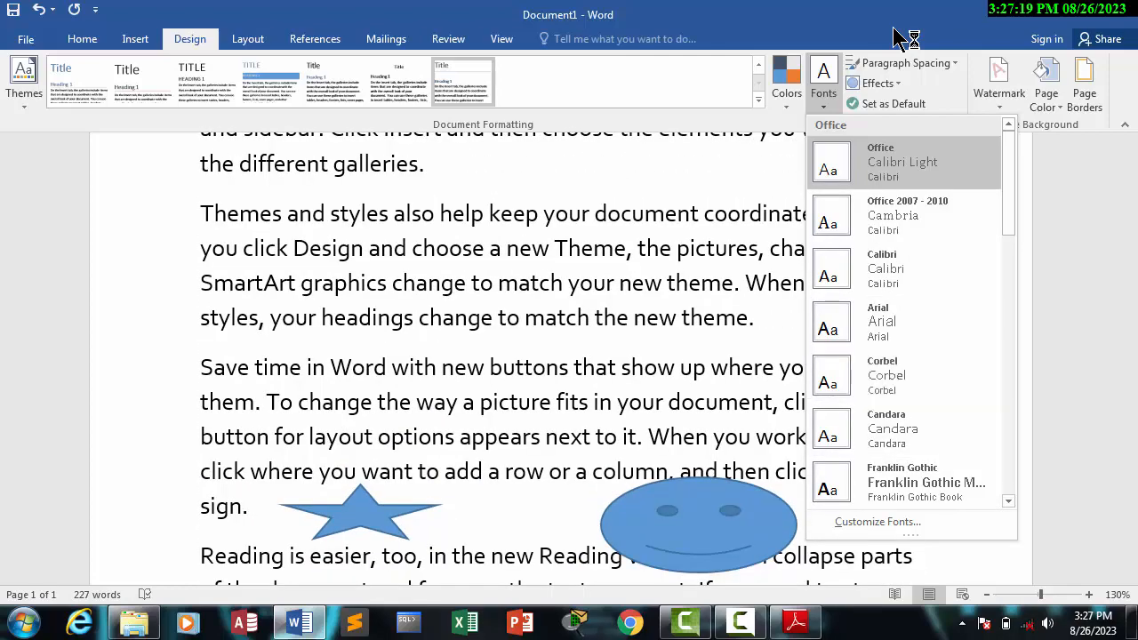
key(Escape)
Step: Preview built-in paragraph spacing presets such as Compact, Open and Relaxed on the document without applying any
key(Right)
key(Right)
key(Left)
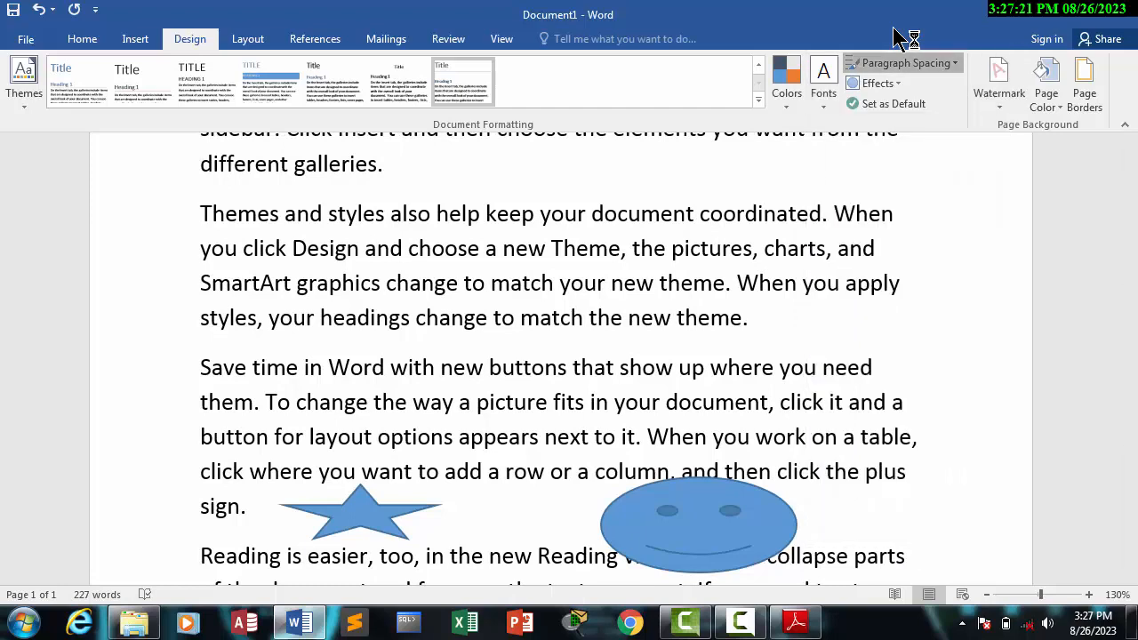
key(Return)
key(Down)
key(Down)
key(Down)
key(Down)
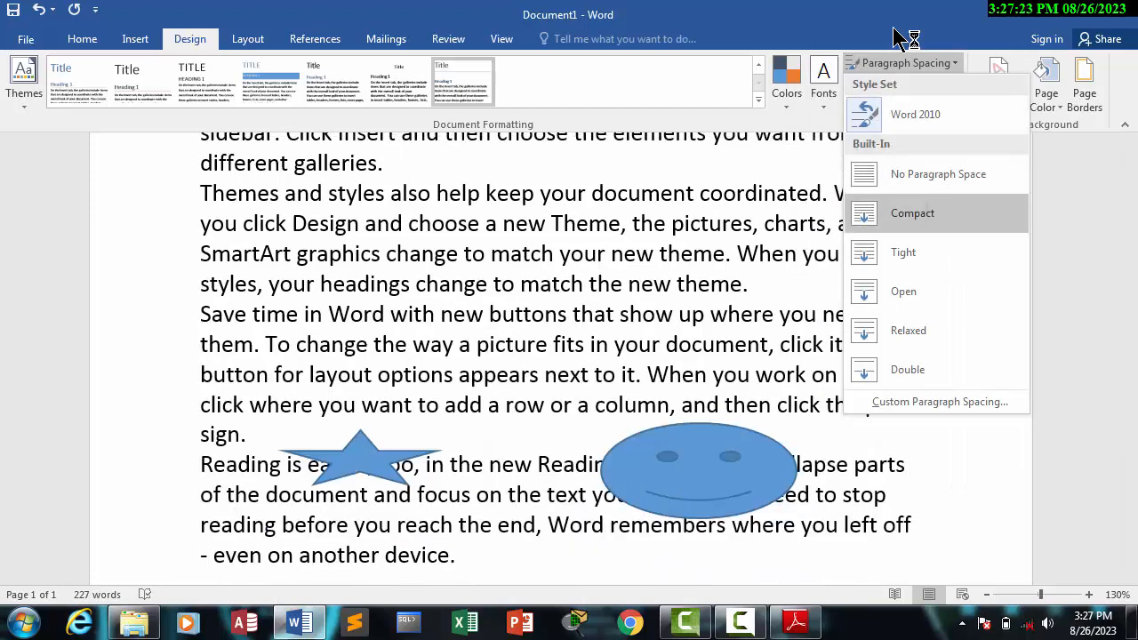
key(Down)
key(Down)
key(Down)
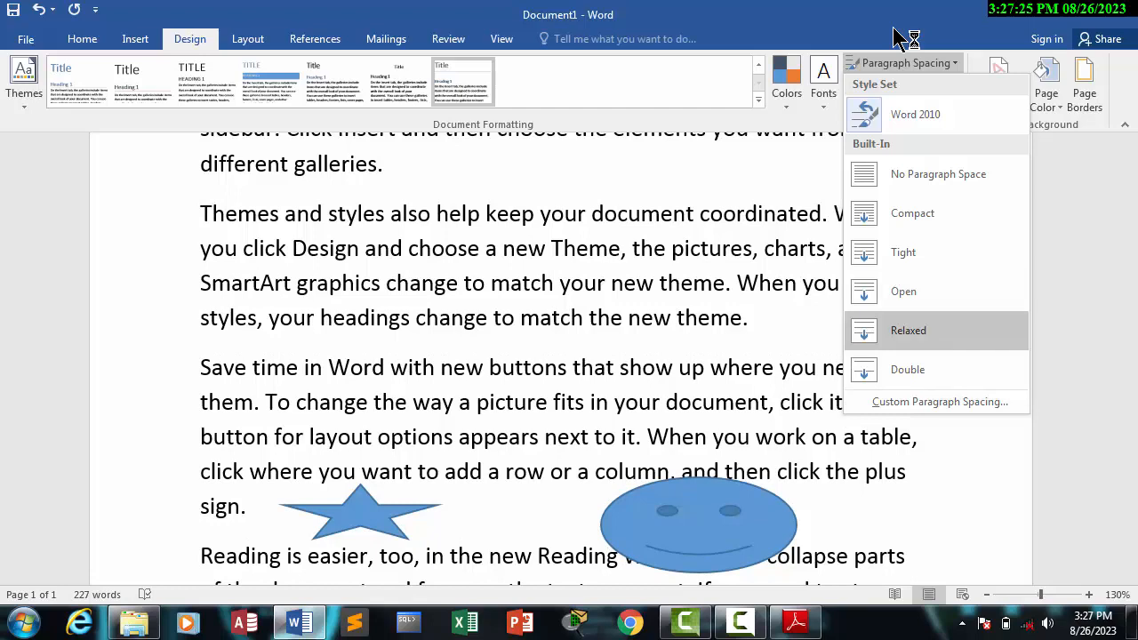
key(Up)
key(Up)
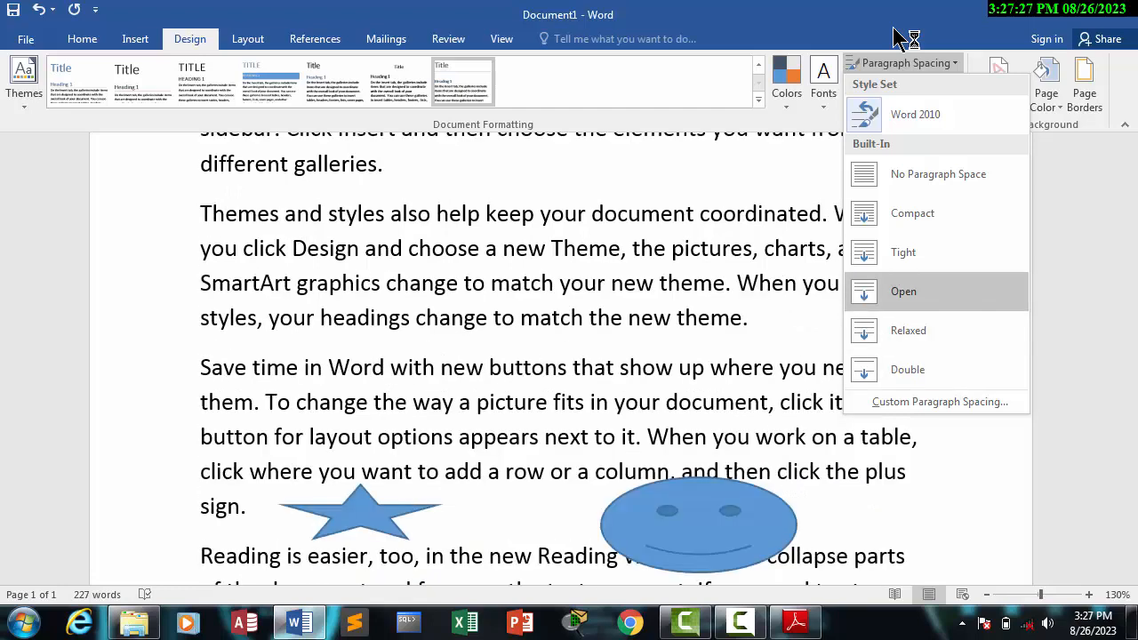
key(Up)
key(Escape)
Step: Preview the paragraph spacing presets on the "Story" title and the opening paragraphs without applying any
scroll(893, 29, up, 4)
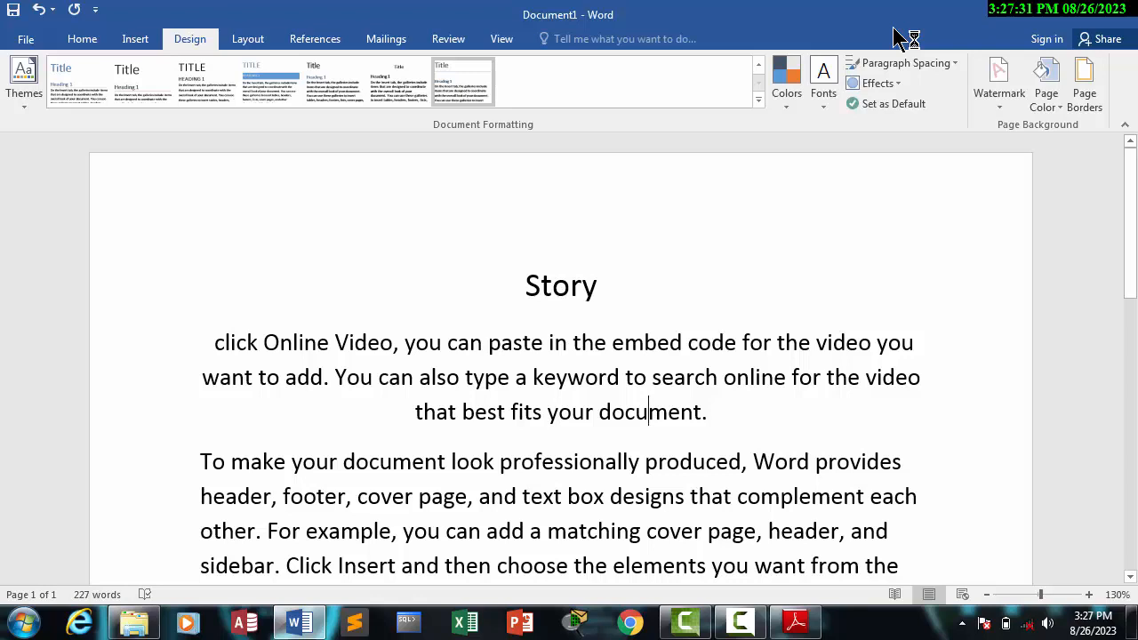
mouse_move(649, 411)
mouse_down()
mouse_move(338, 378)
mouse_move(216, 344)
mouse_up()
drag(904, 496, 526, 498)
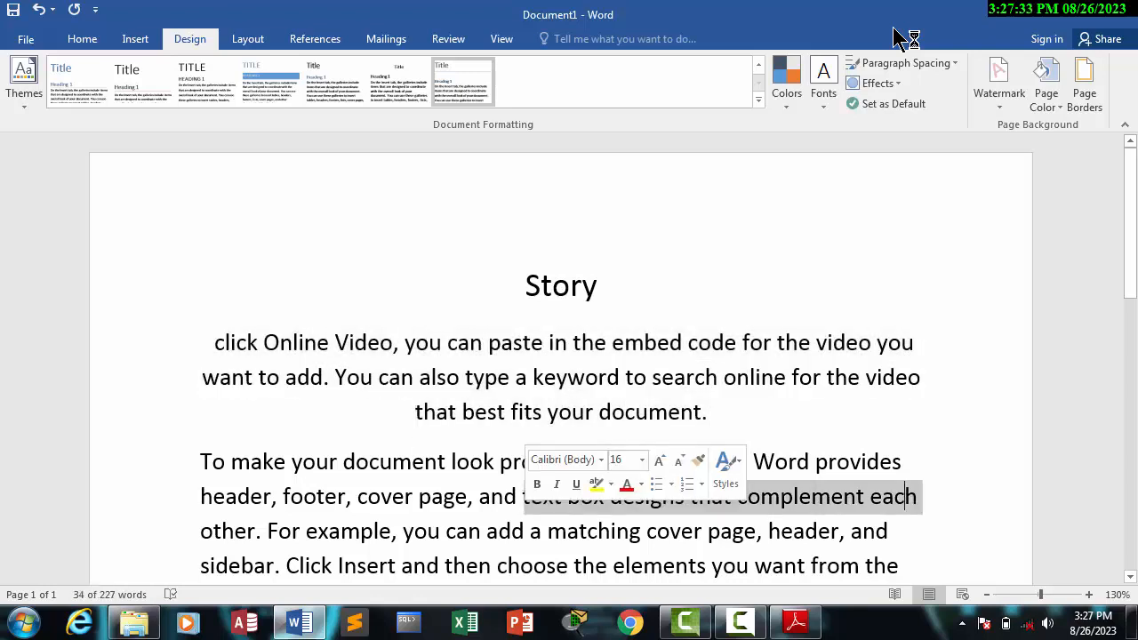
click(709, 412)
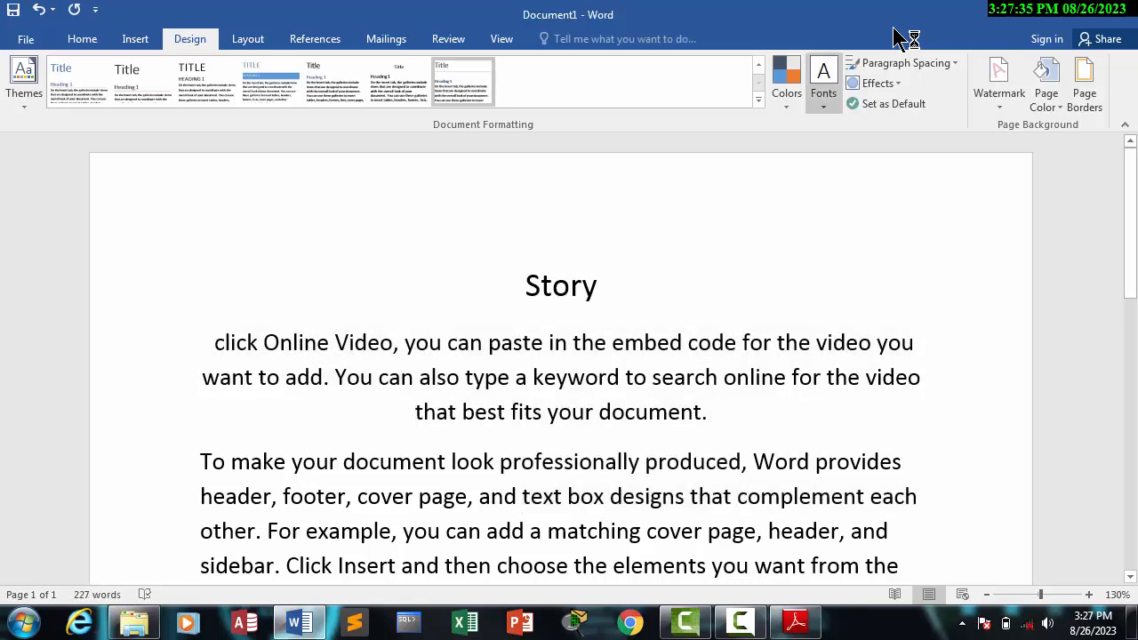
click(906, 64)
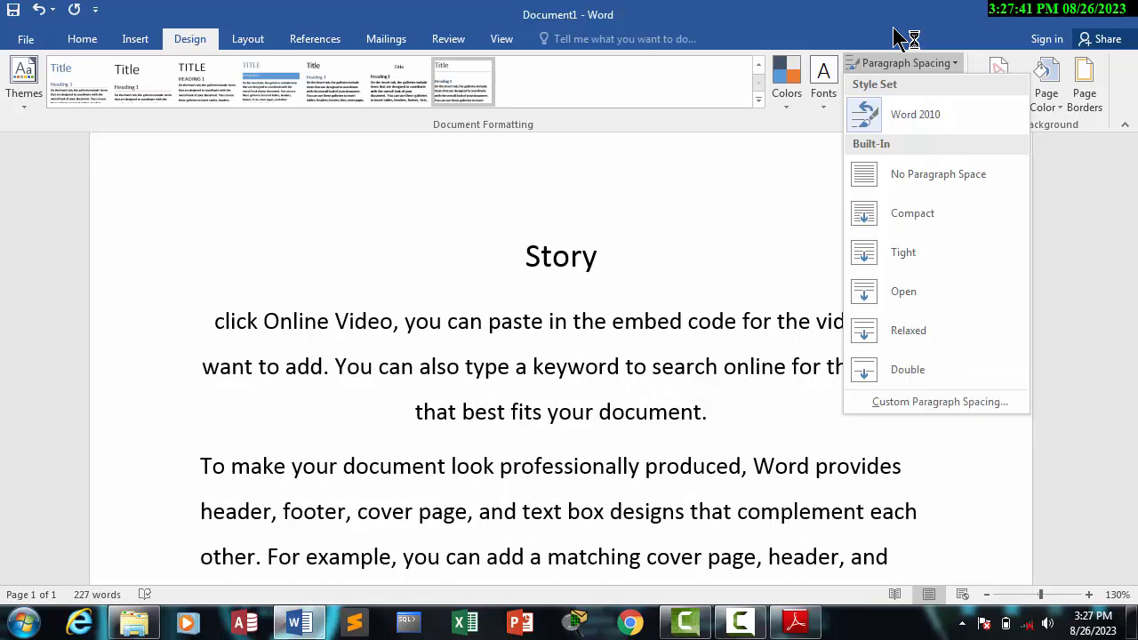
click(893, 29)
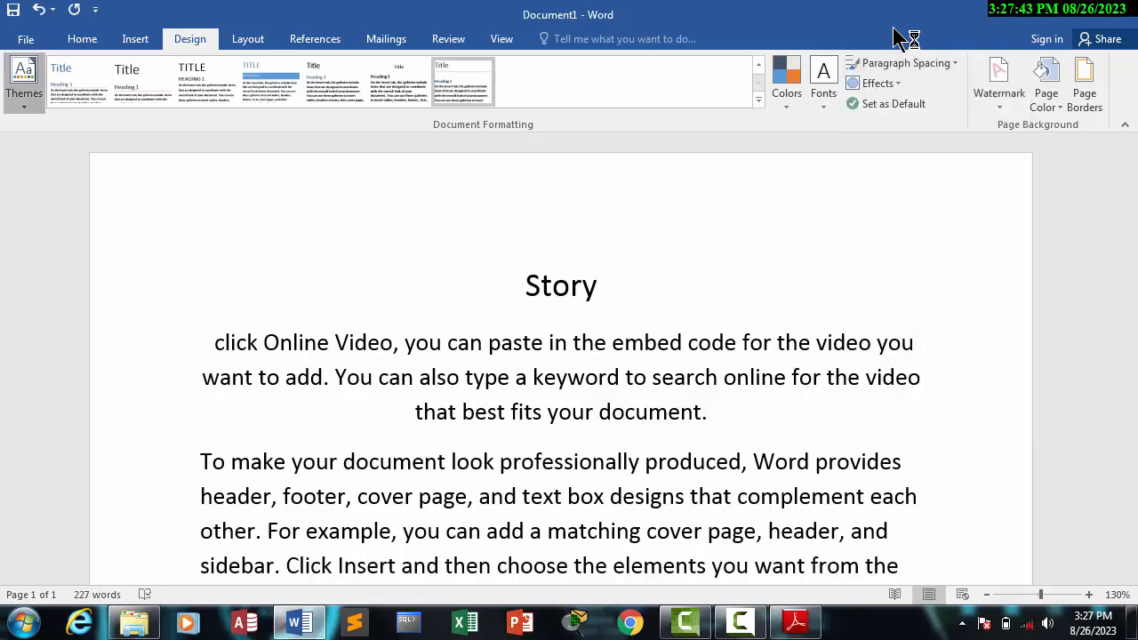
Step: Look over the available document themes and theme color sets without applying any
click(24, 80)
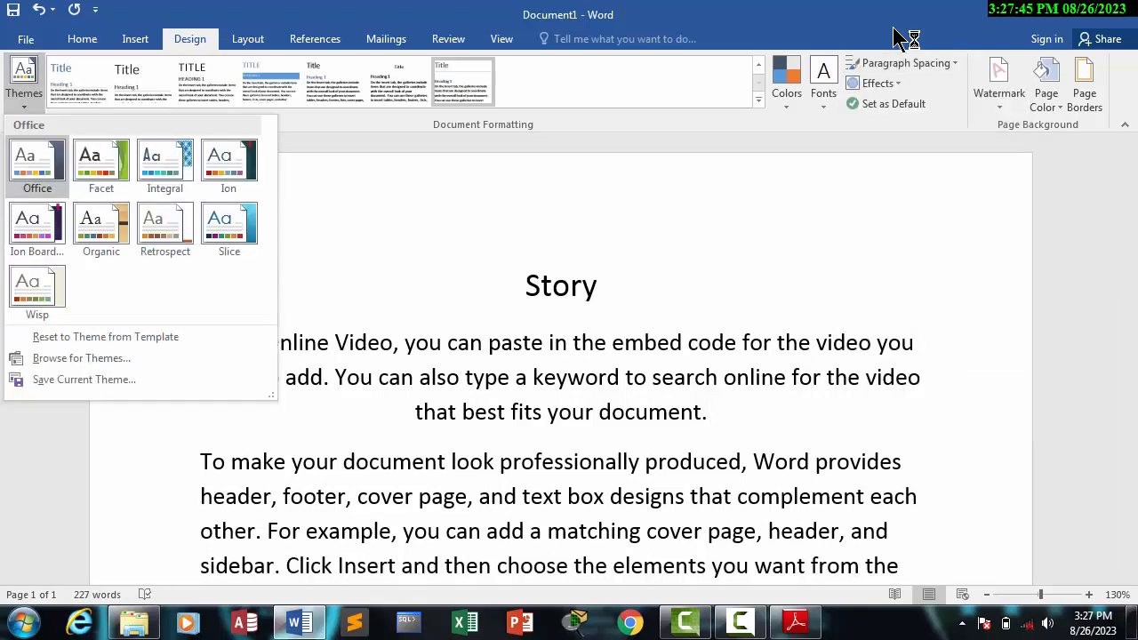
click(787, 83)
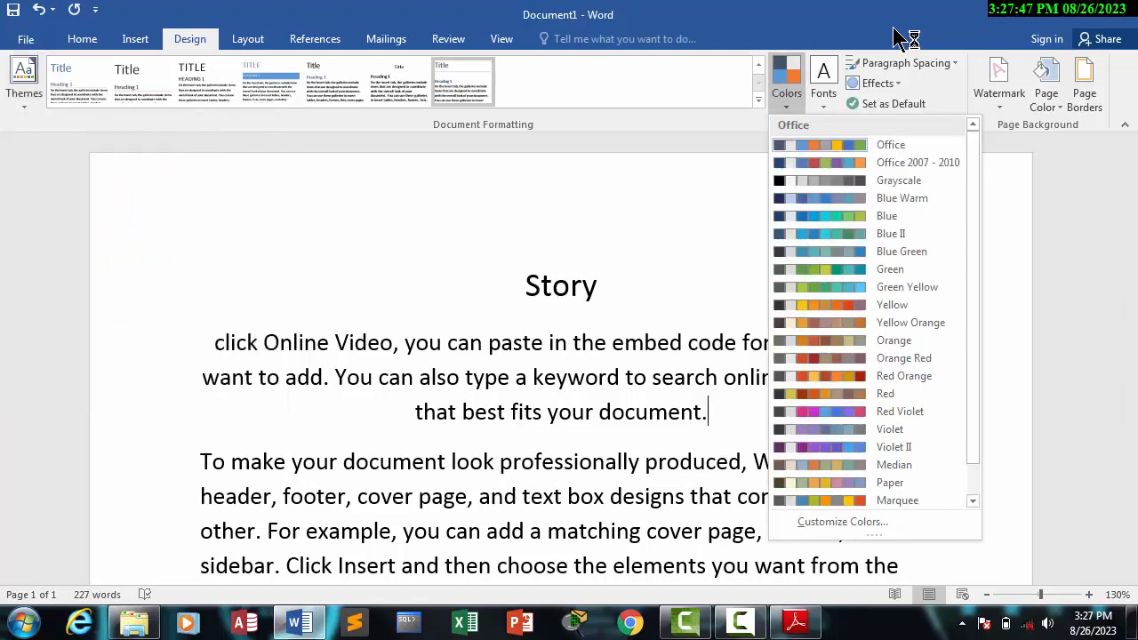
click(895, 29)
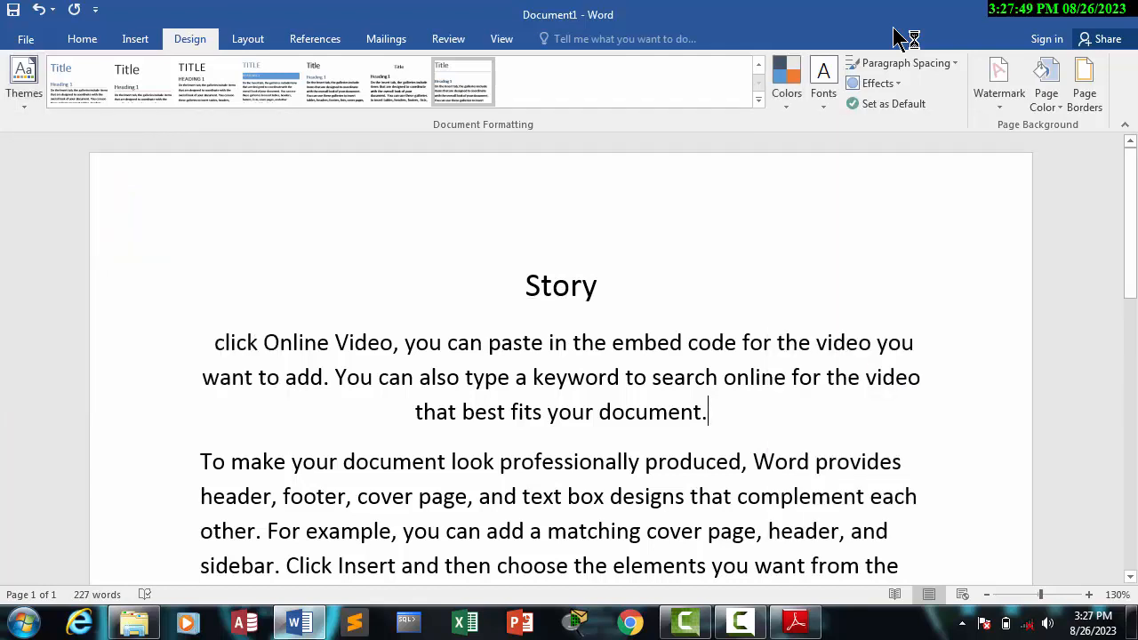
Step: Look over the regular font color choices and the font list for the centered paragraph without changing anything
click(81, 38)
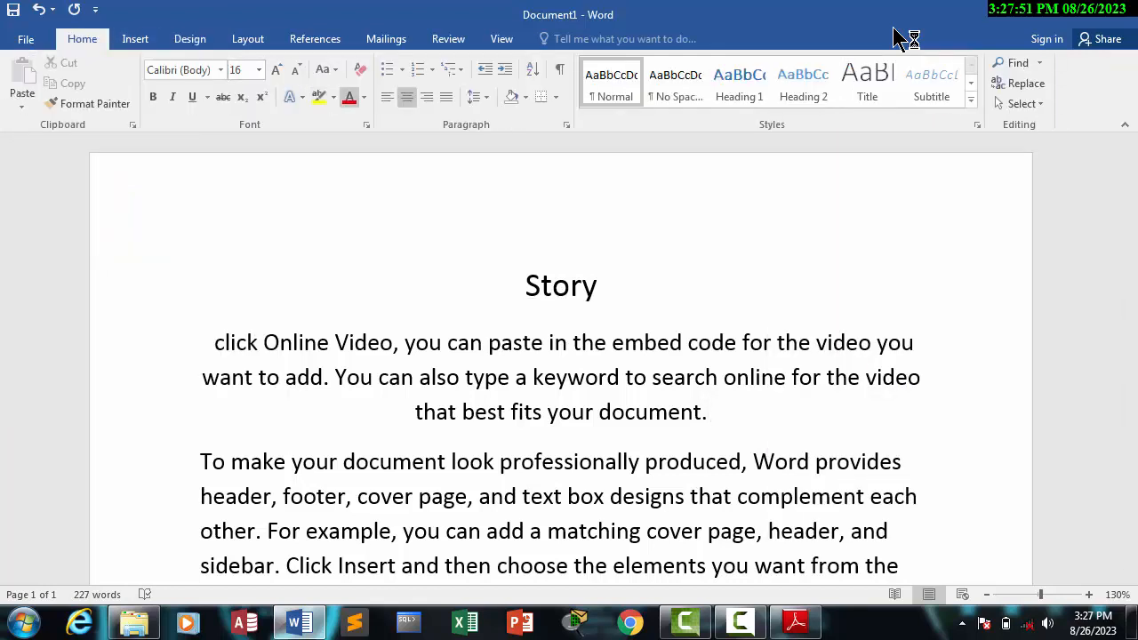
click(364, 97)
click(363, 96)
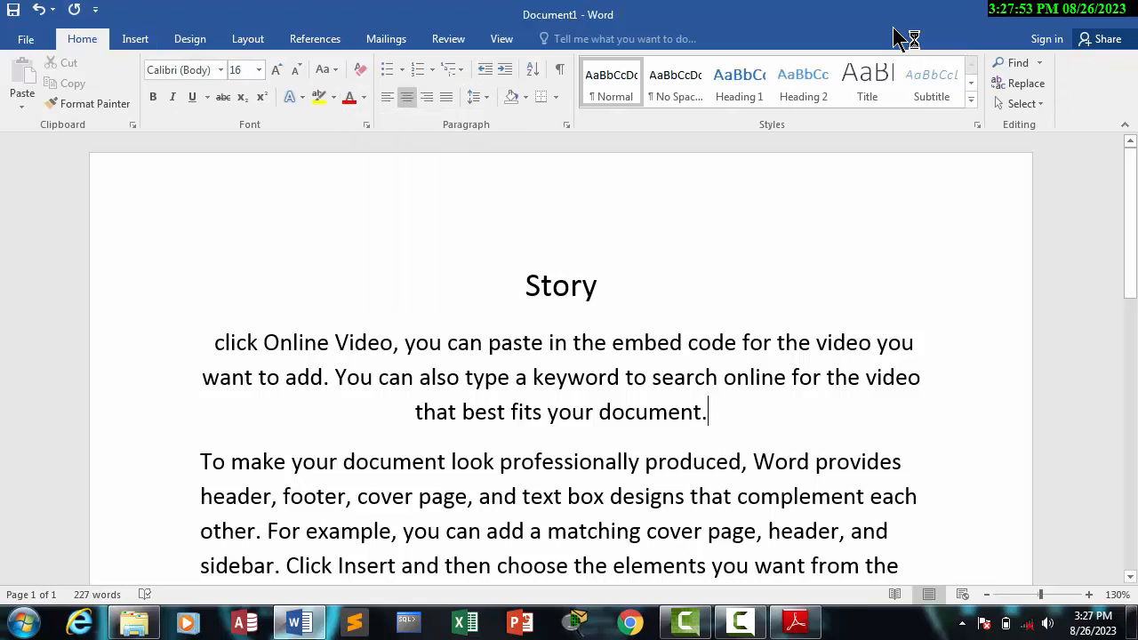
click(221, 71)
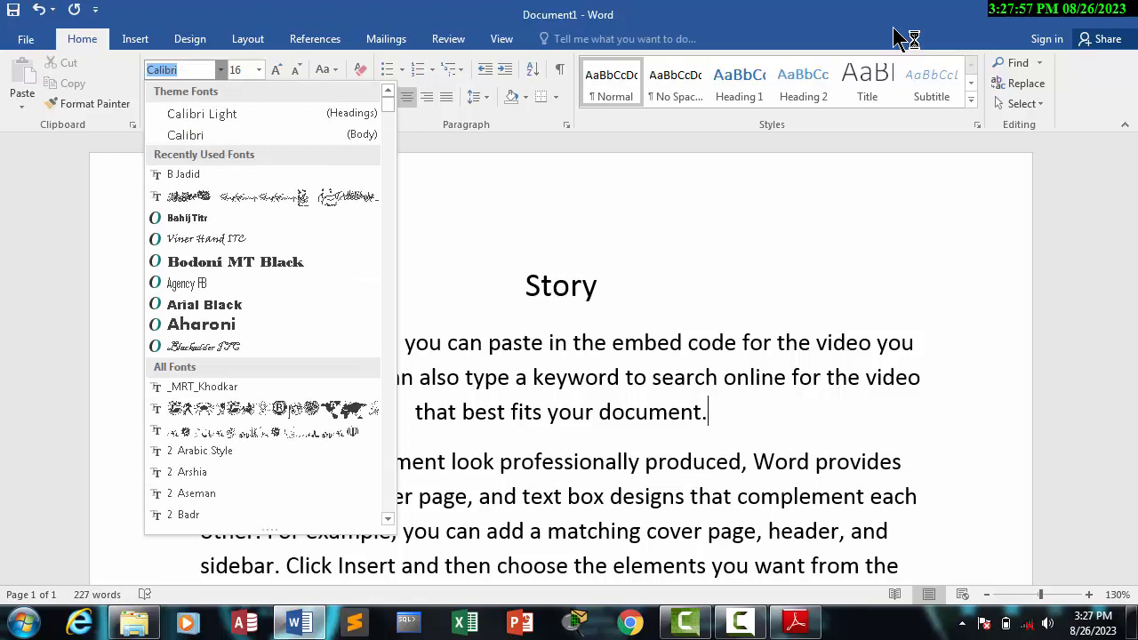
click(221, 70)
click(190, 38)
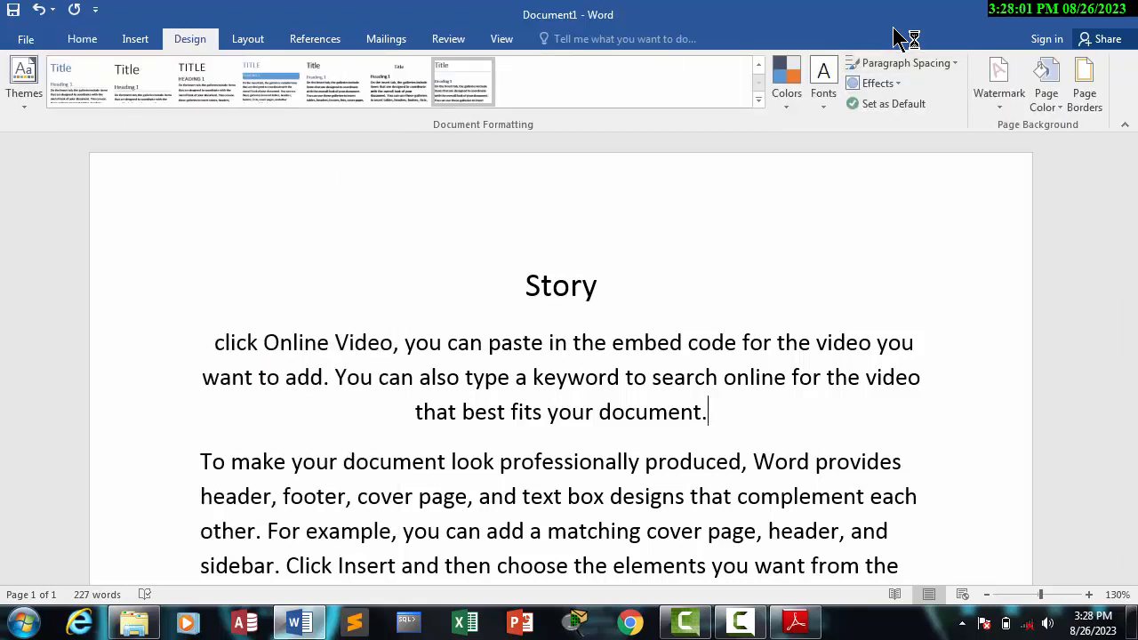
Step: Preview 2.0 line spacing on the centered paragraph without applying it
click(82, 38)
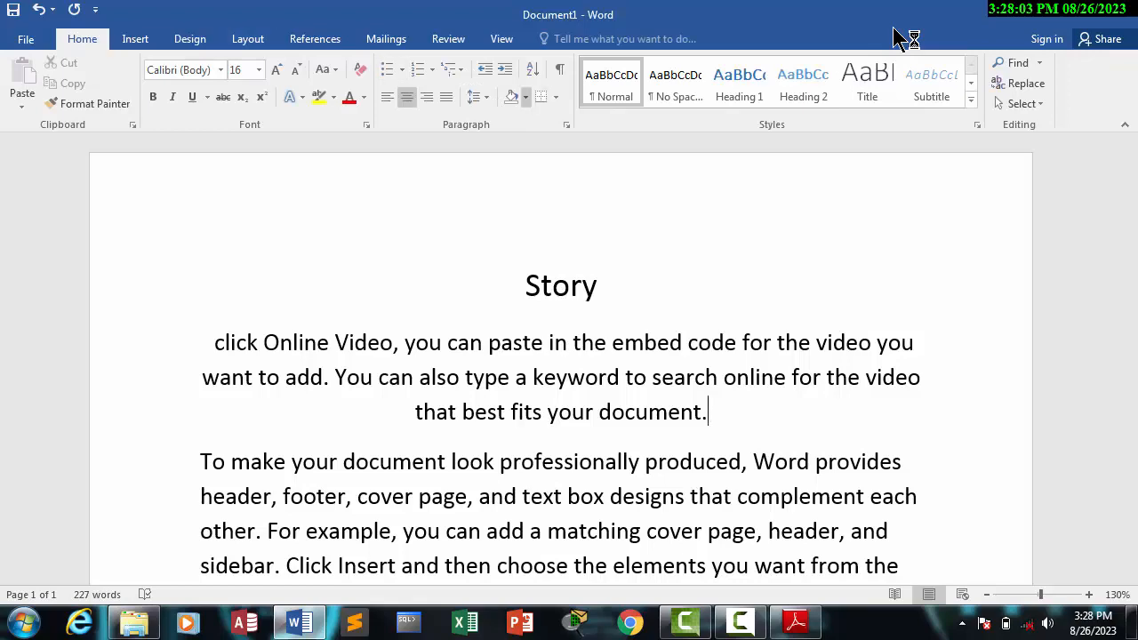
click(477, 96)
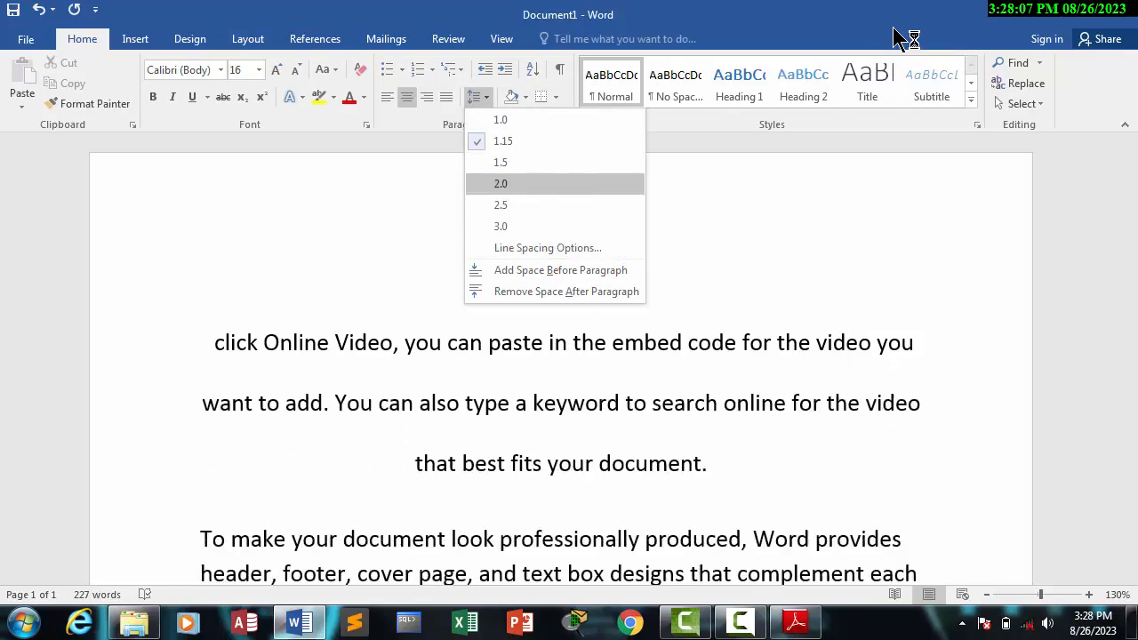
key(Escape)
click(190, 38)
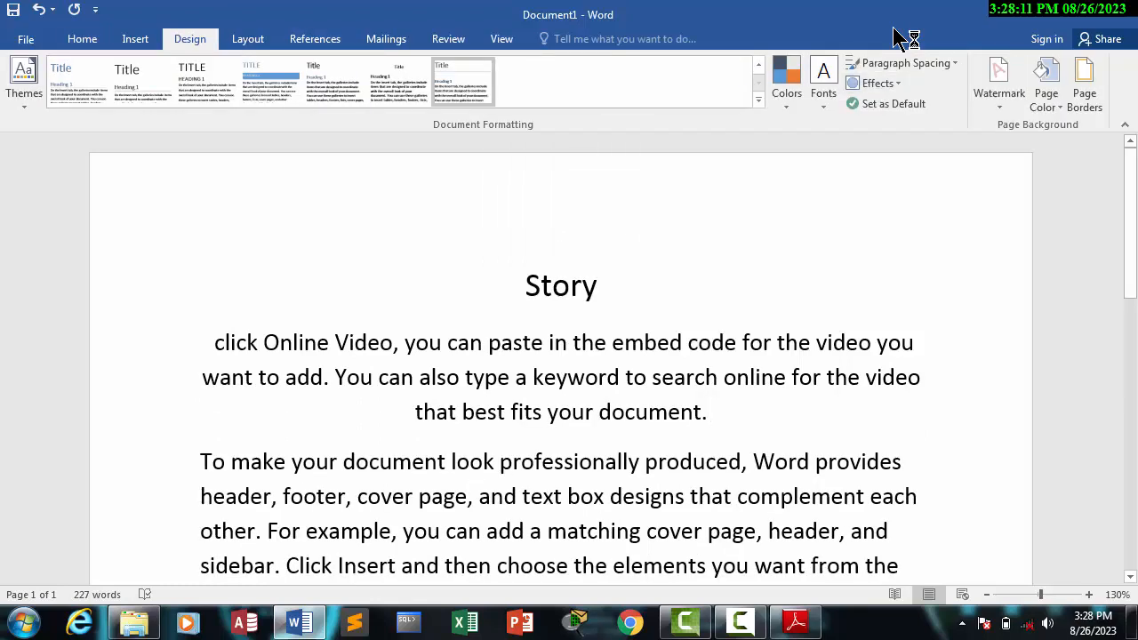
Step: Browse the theme effects gallery with the star shape selected
click(745, 624)
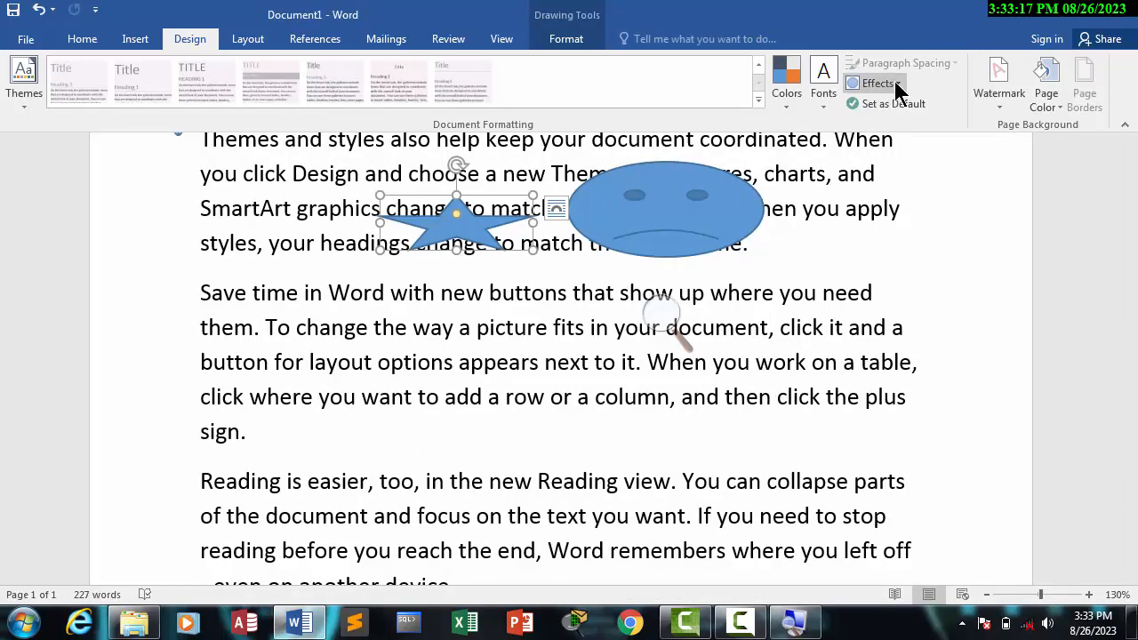
click(894, 82)
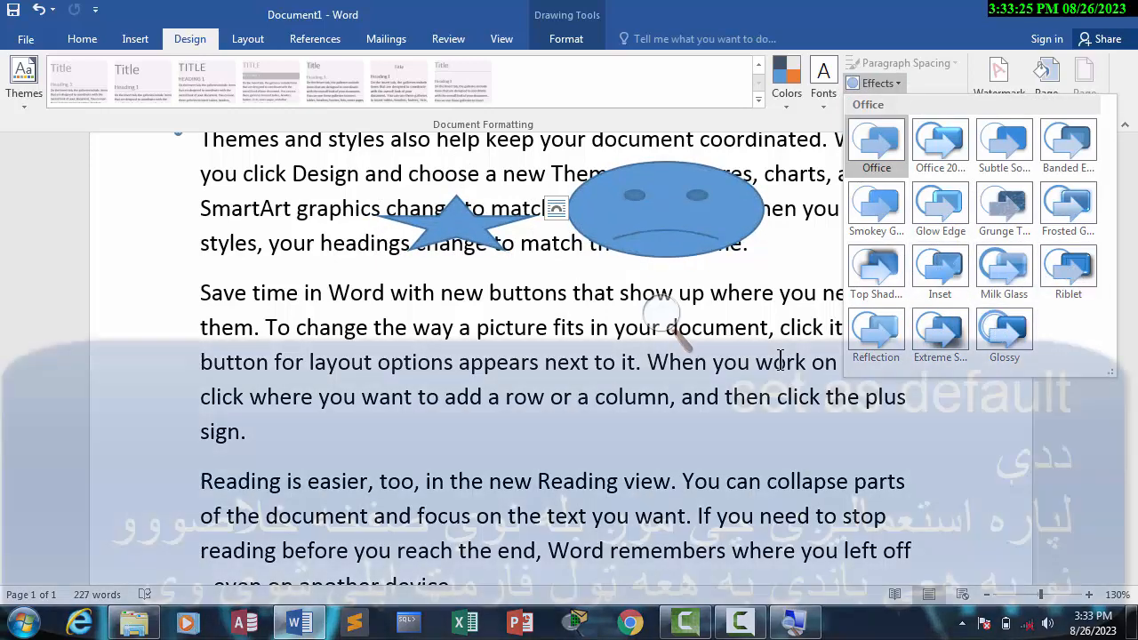
click(1067, 269)
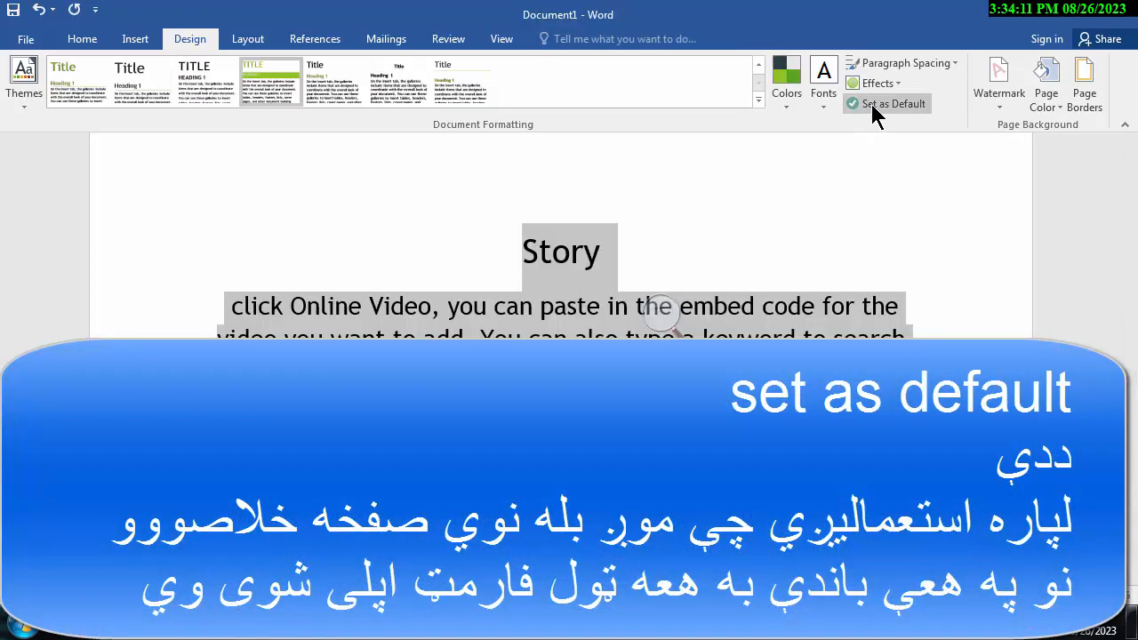
Step: Set the current style set and theme as the default for all new blank documents
click(880, 104)
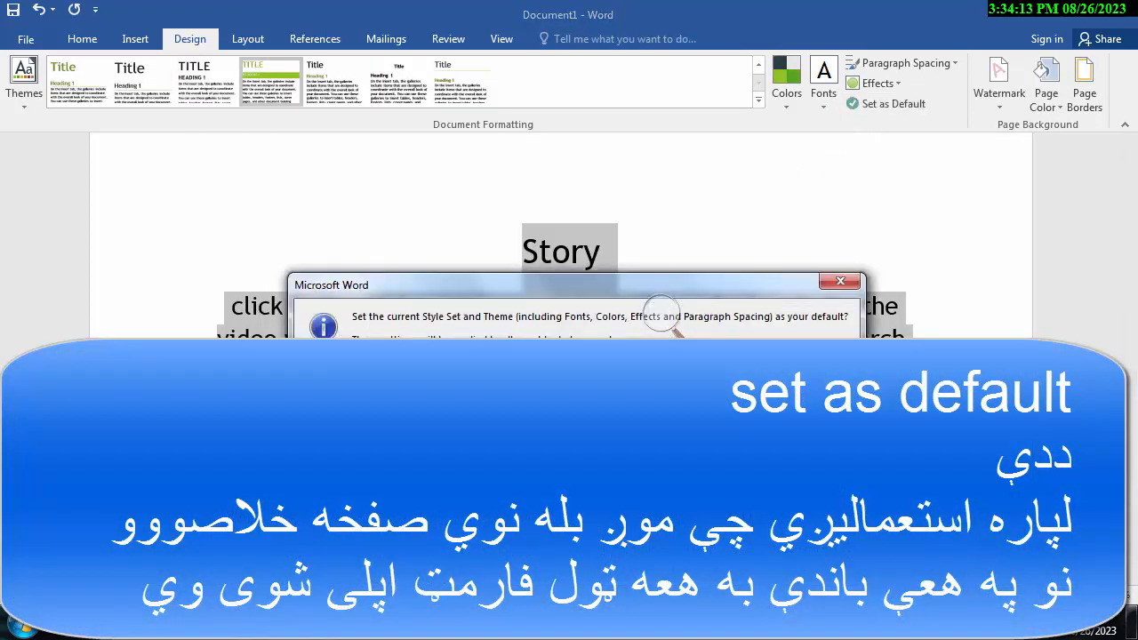
key(Return)
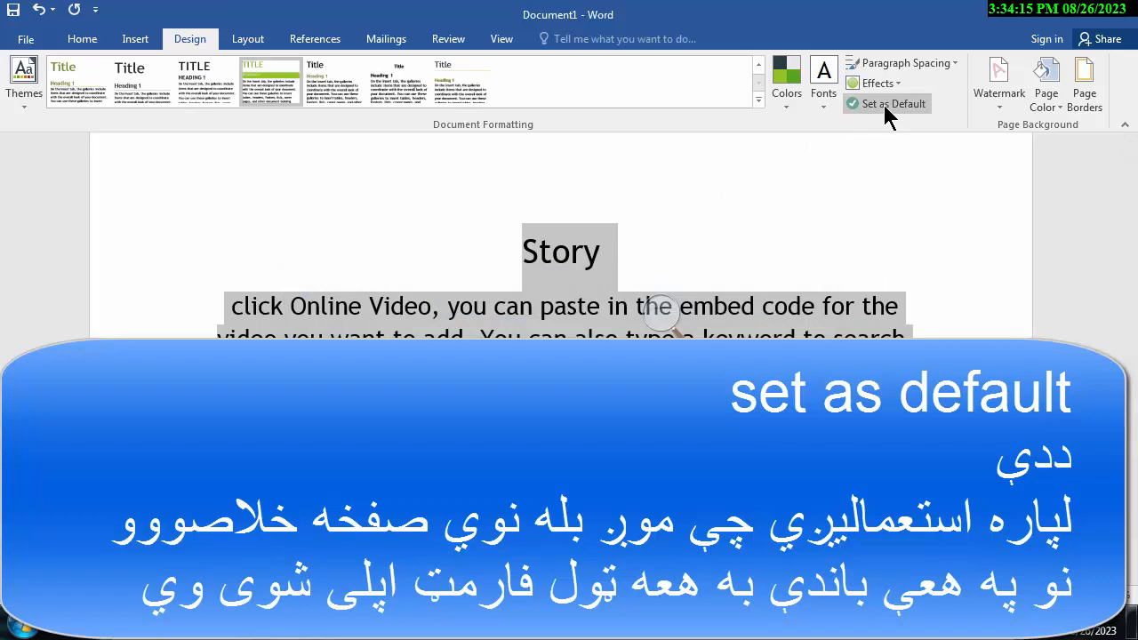
click(867, 103)
key(Return)
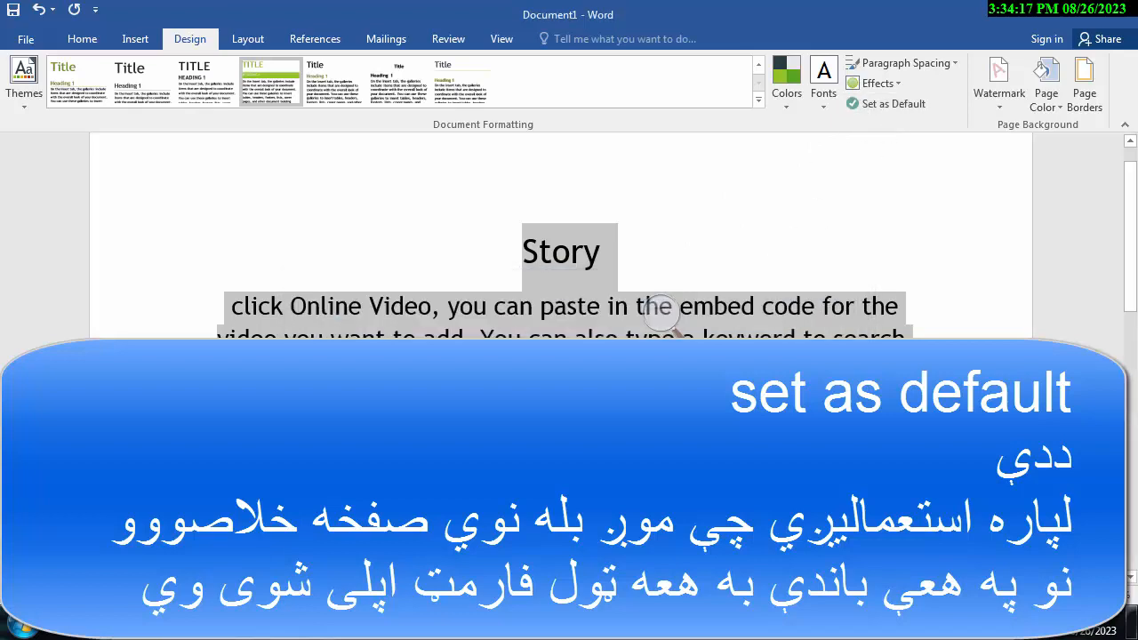
click(892, 108)
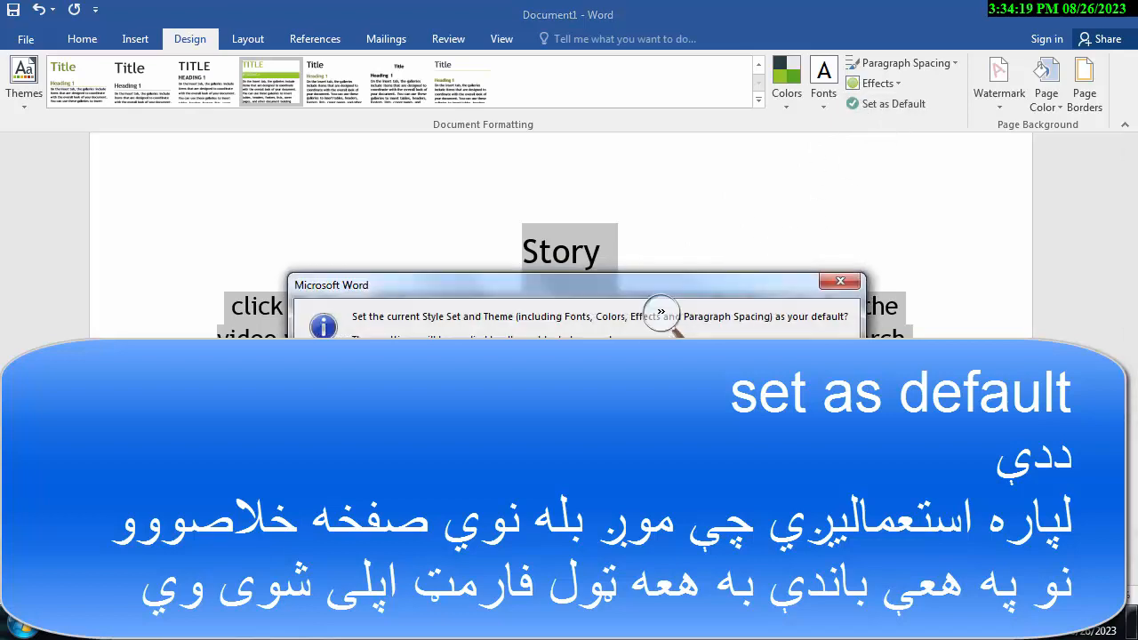
drag(555, 294, 503, 253)
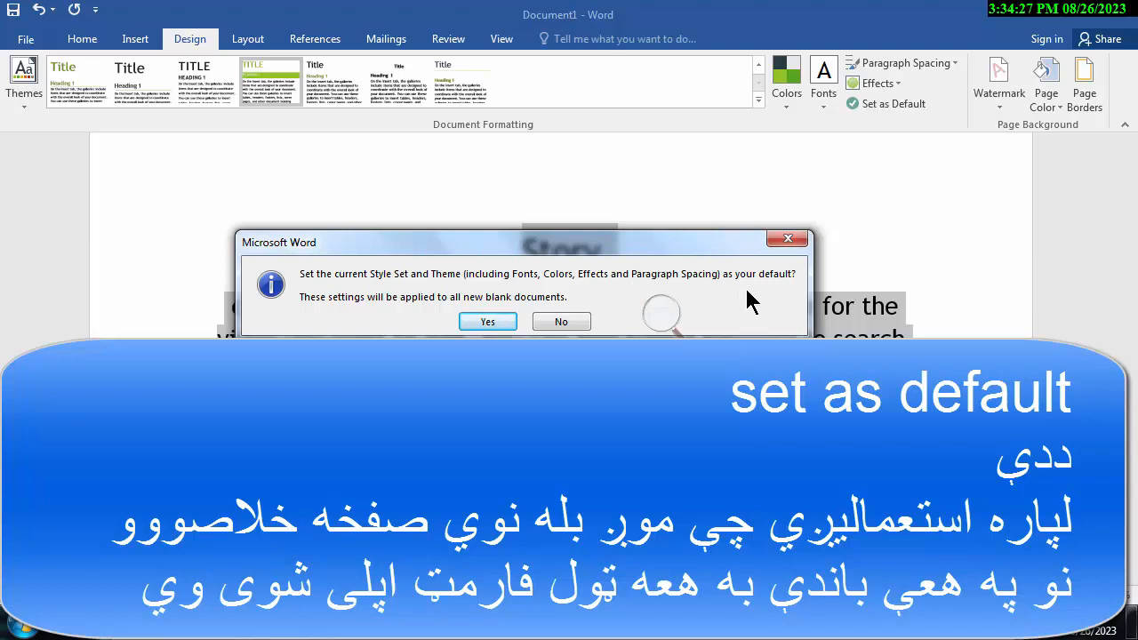
click(505, 322)
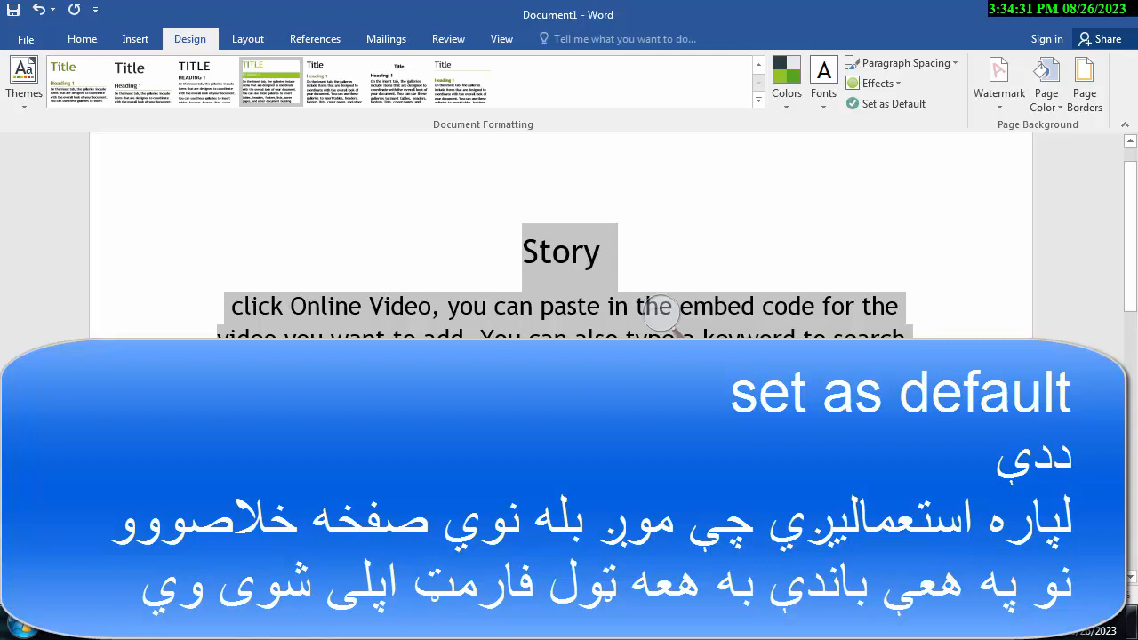
click(660, 309)
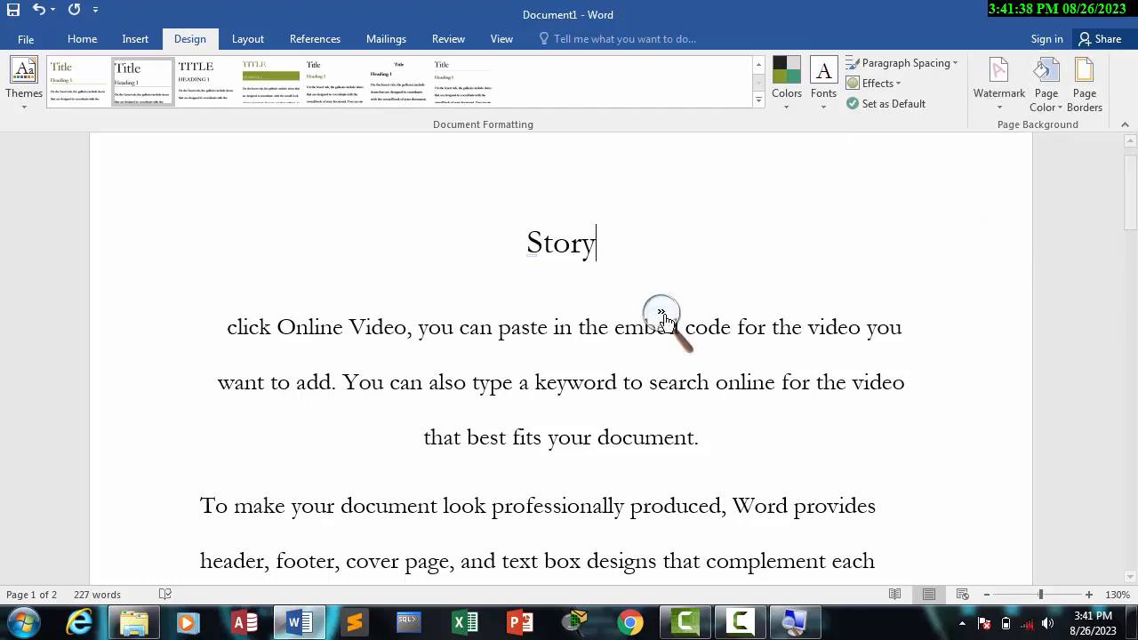
click(801, 296)
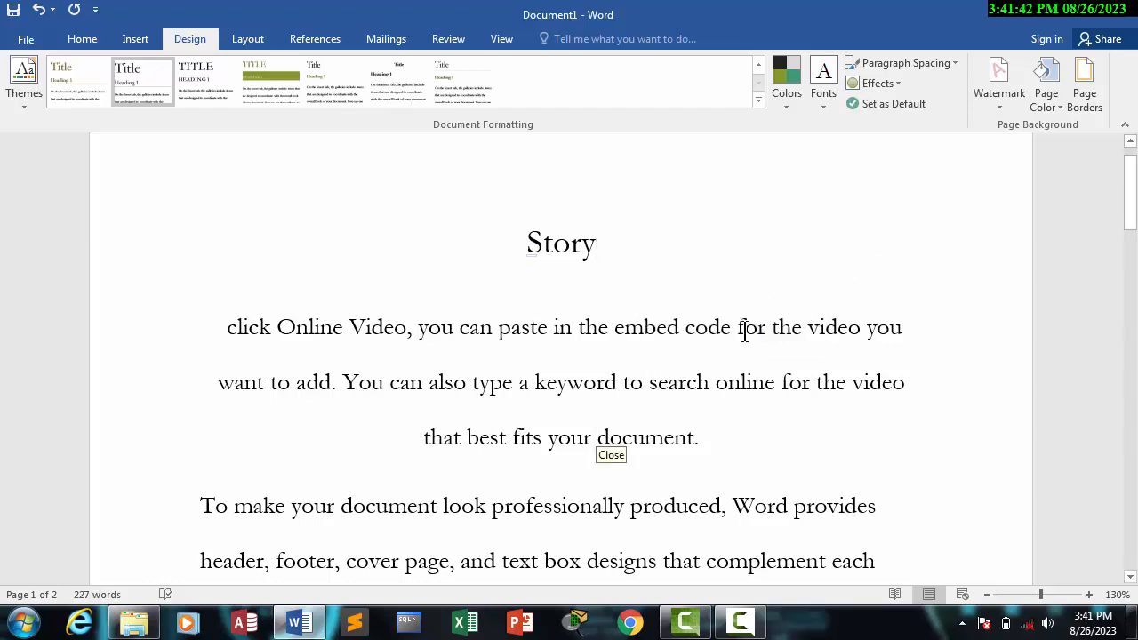
Step: Start a custom text watermark for the document
click(986, 595)
click(986, 595)
click(986, 595)
click(986, 595)
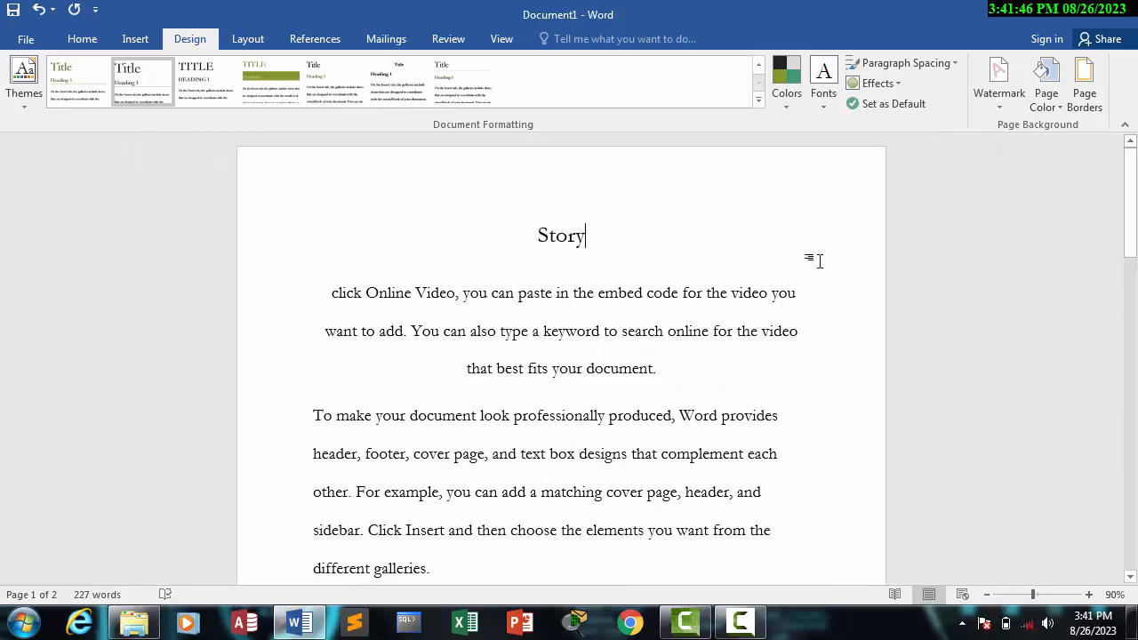
click(998, 105)
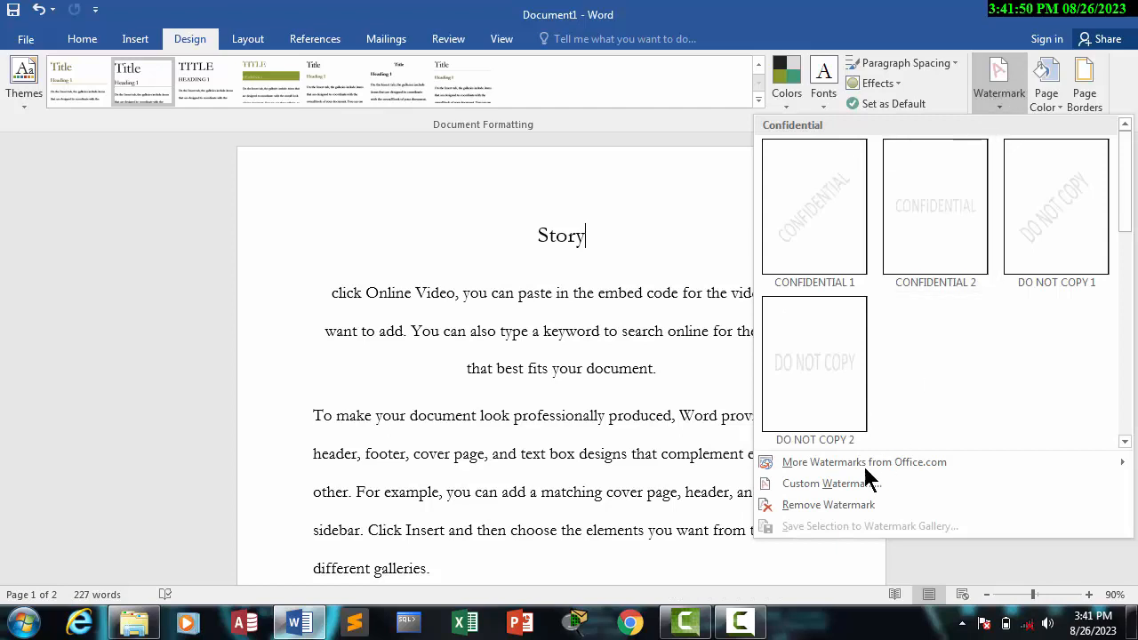
click(803, 483)
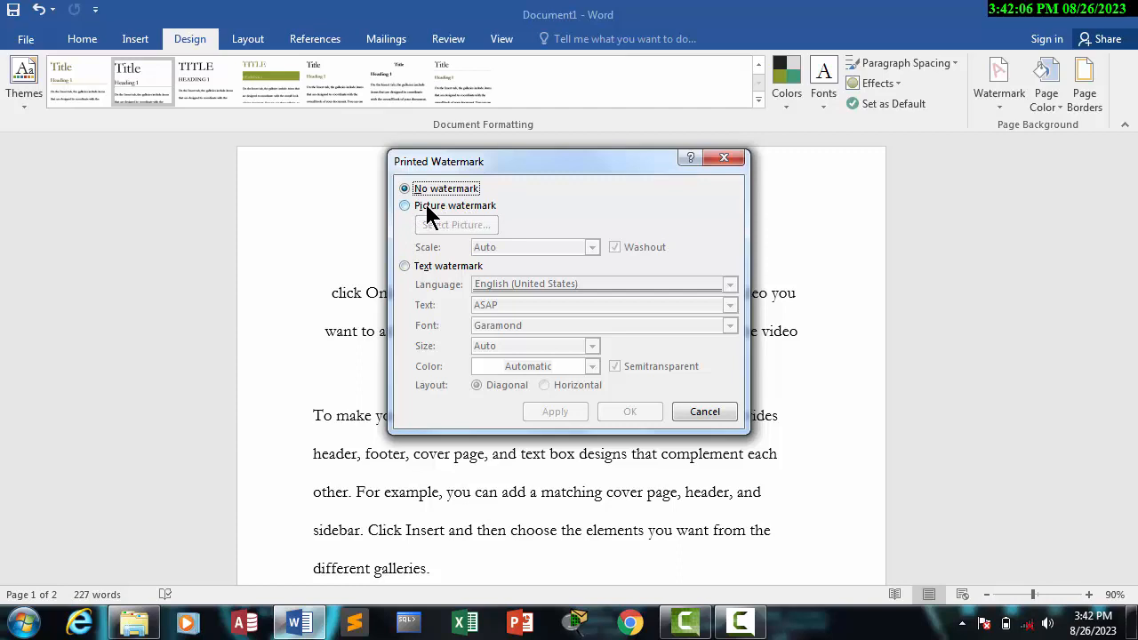
click(405, 266)
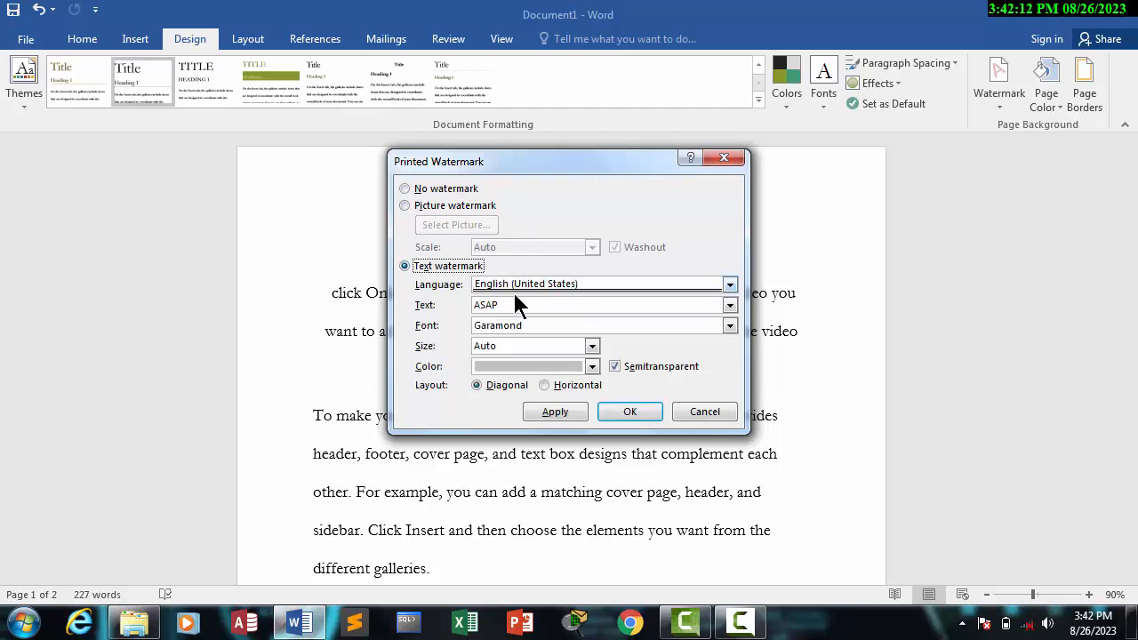
Step: Look over the text watermark's language, text, font and size options
click(597, 280)
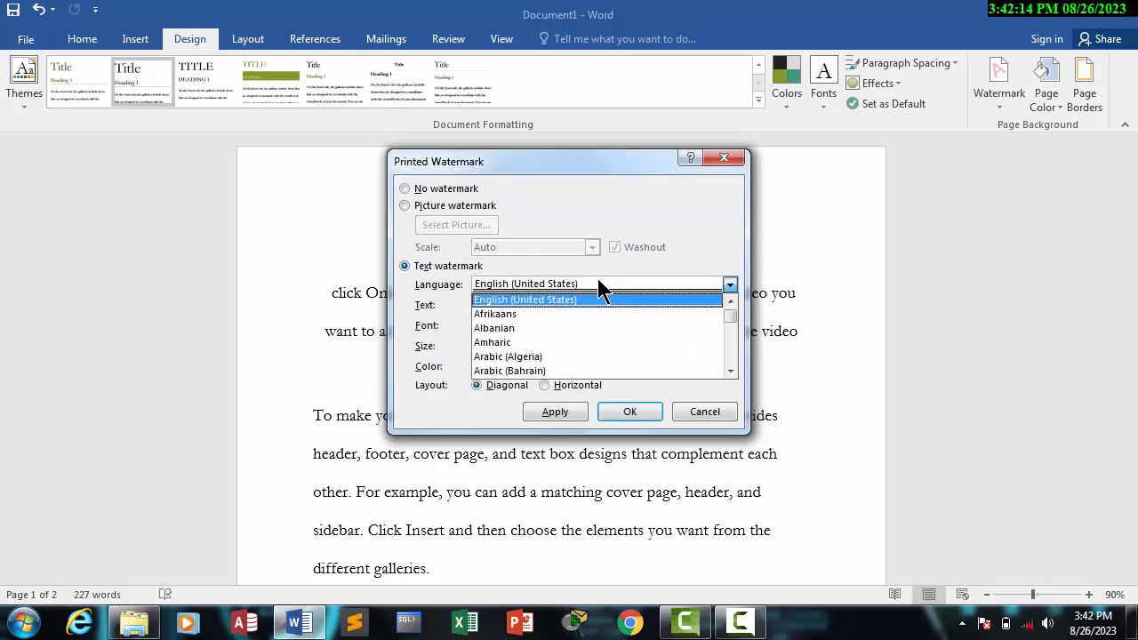
click(597, 278)
drag(505, 305, 430, 307)
click(531, 324)
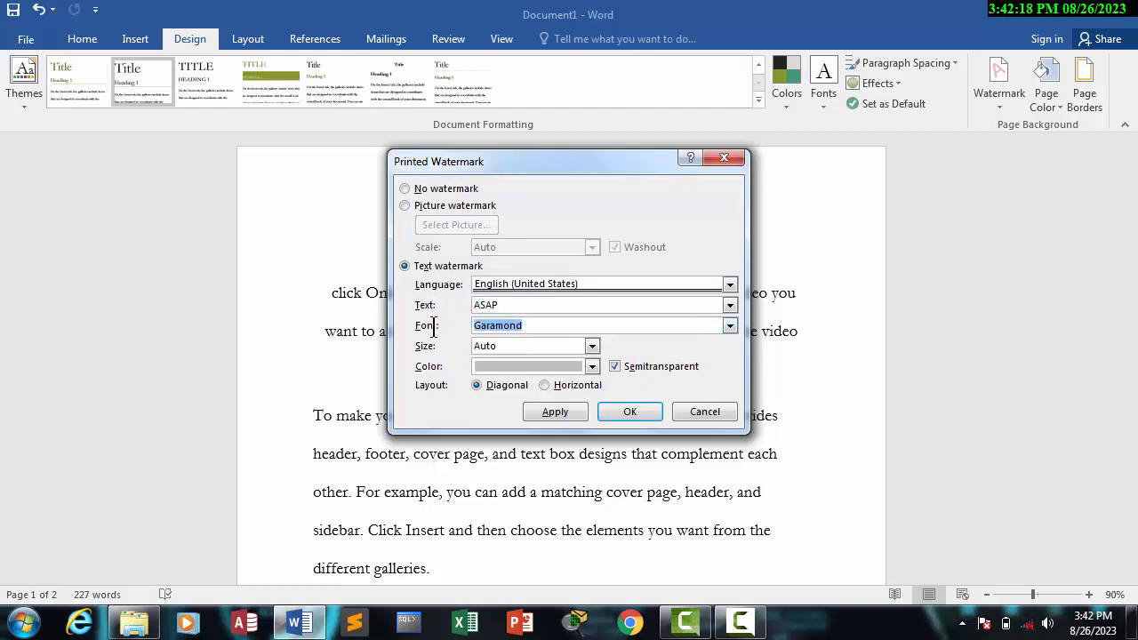
click(531, 347)
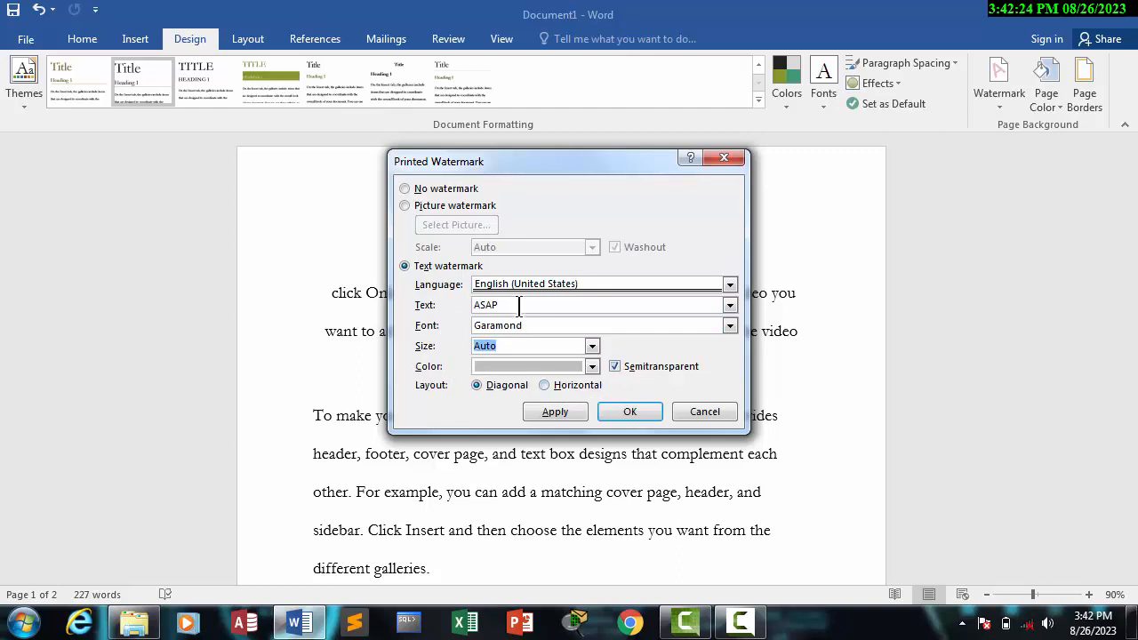
Step: Set the watermark text to Speedy and apply it to the document
drag(512, 307, 363, 307)
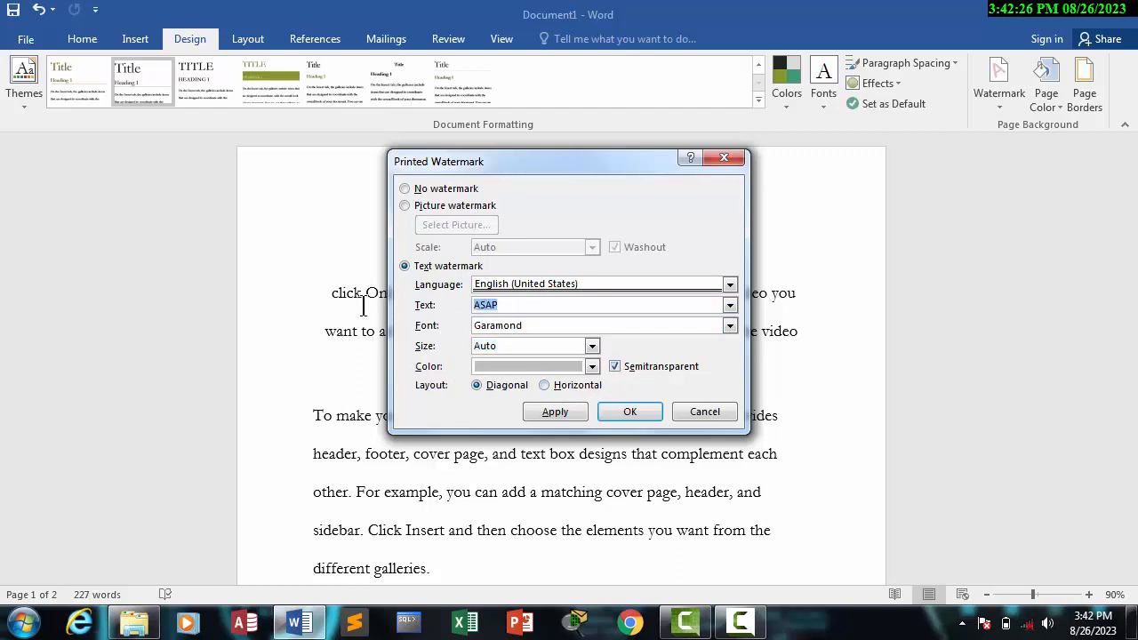
text(D)
key(BackSpace)
text(Speedy)
click(566, 415)
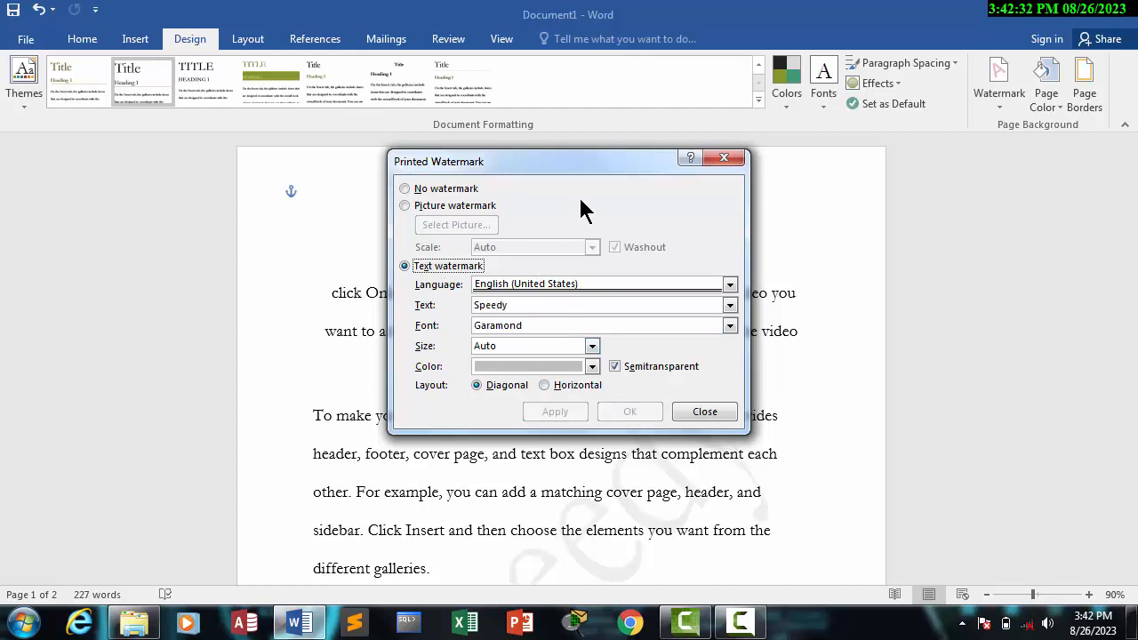
Step: Move the watermark settings clear of the page, turn off semitransparency and apply the change
drag(558, 163, 840, 137)
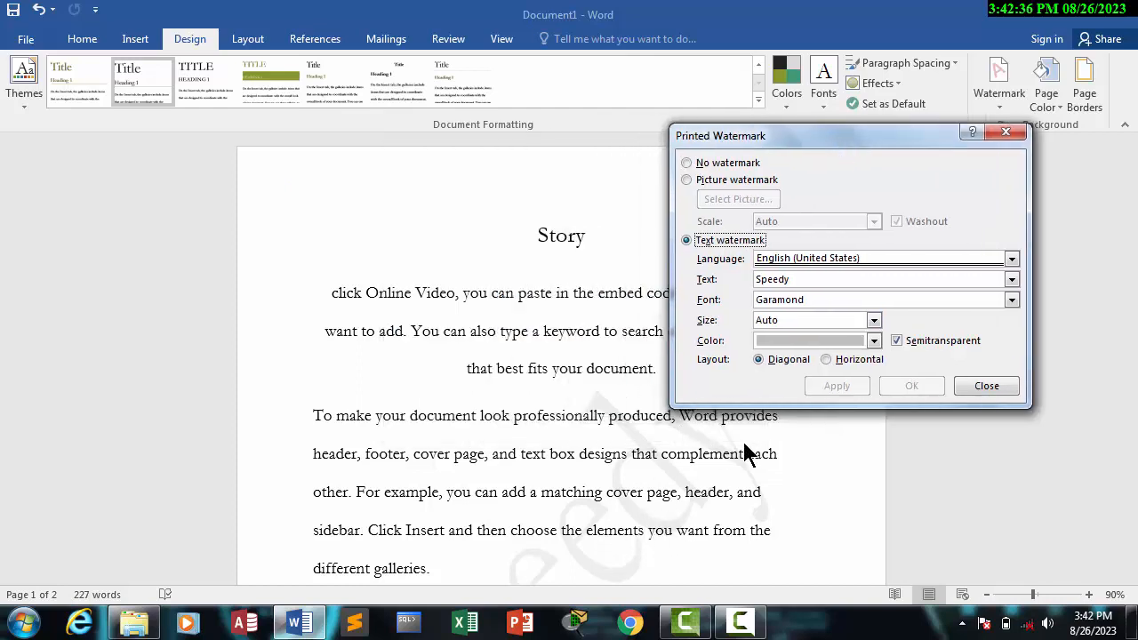
click(900, 343)
click(850, 387)
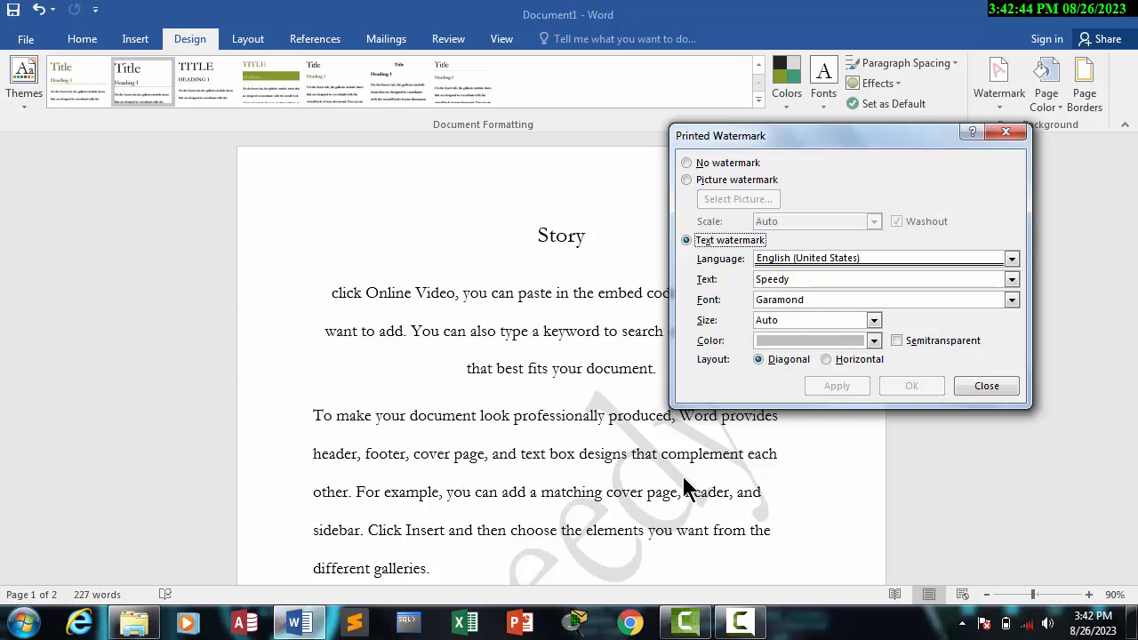
Step: Set the watermark text color to standard red and apply it
click(874, 341)
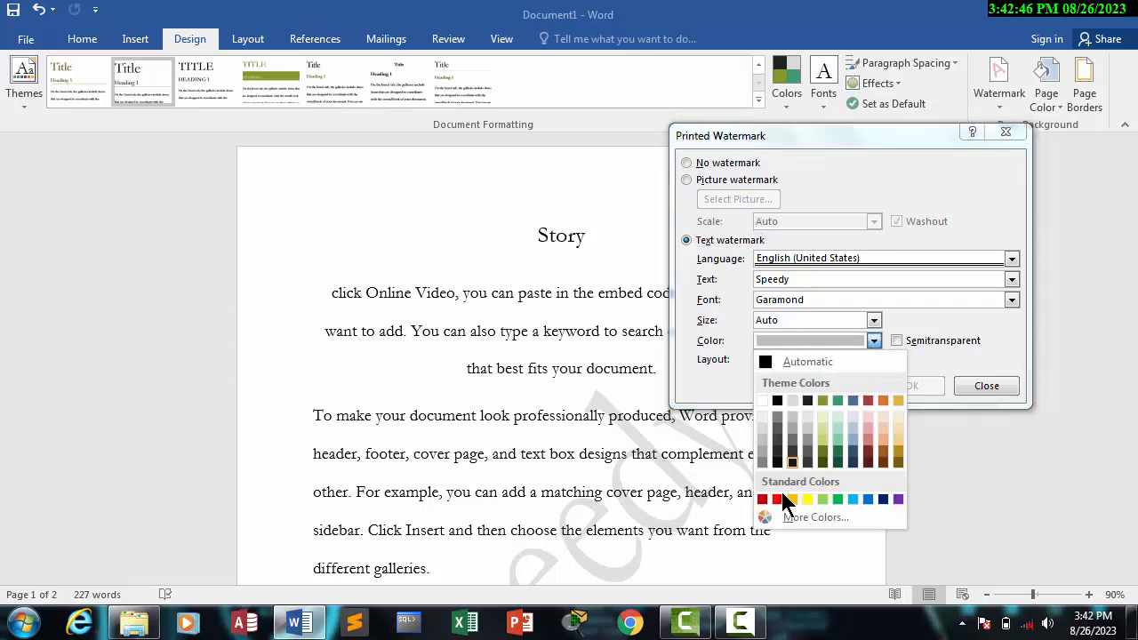
click(779, 499)
click(838, 388)
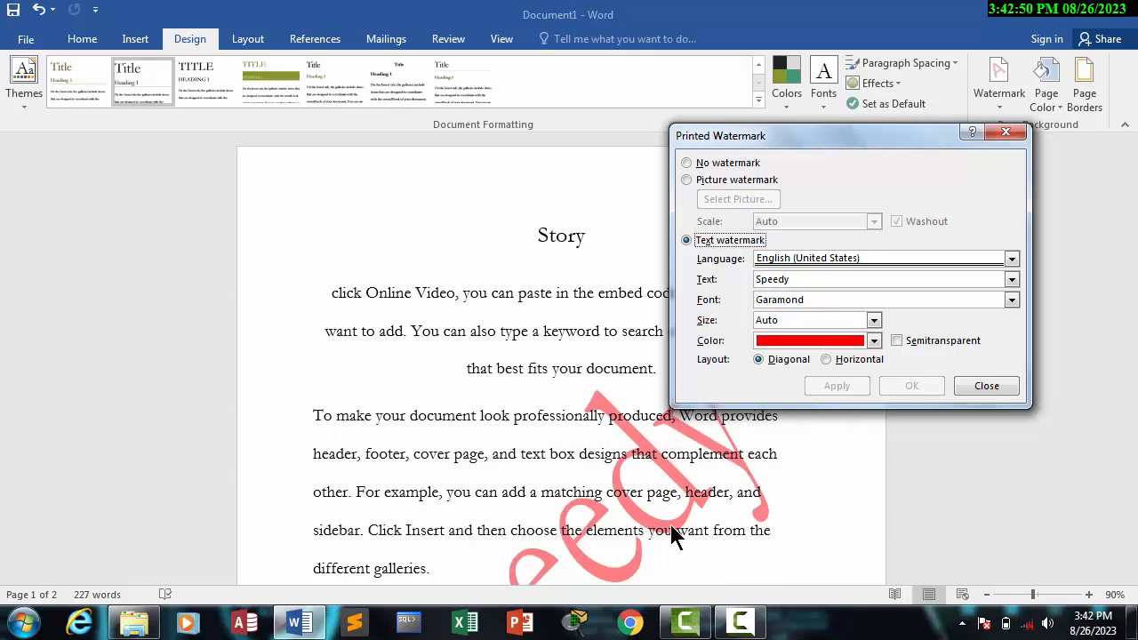
Step: Set the watermark text color to a medium gray theme shade and apply it
click(874, 341)
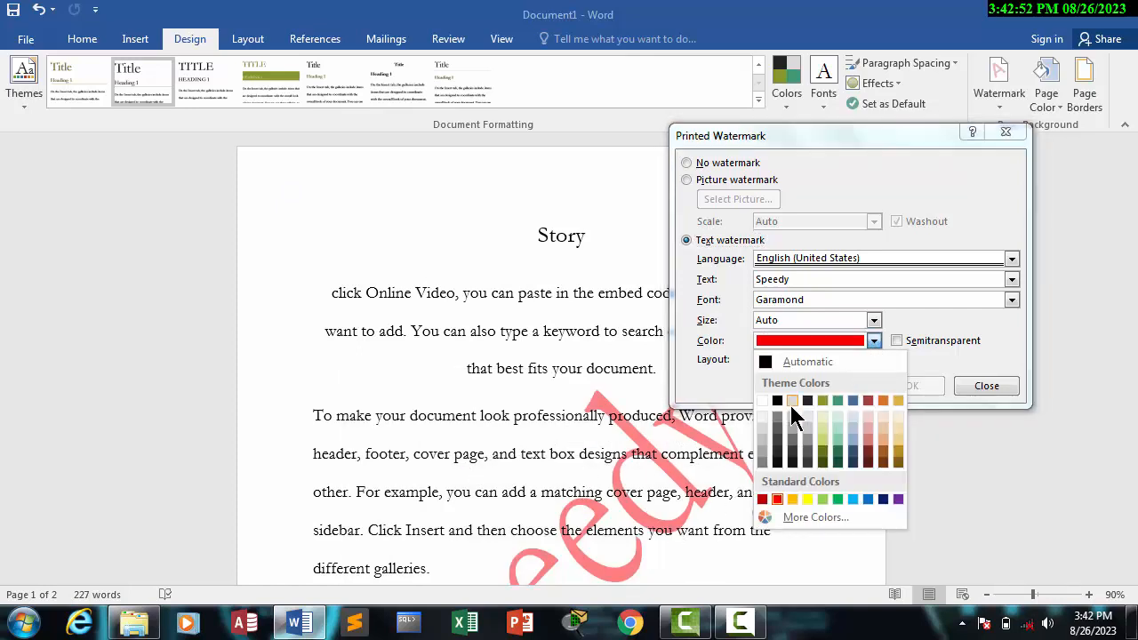
click(808, 439)
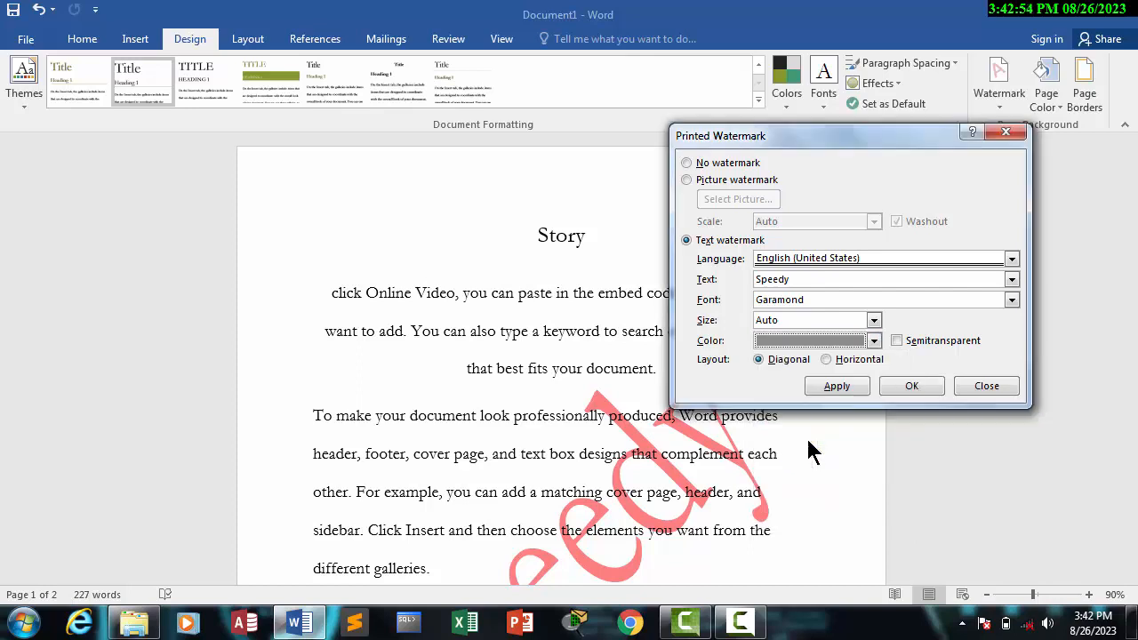
click(834, 387)
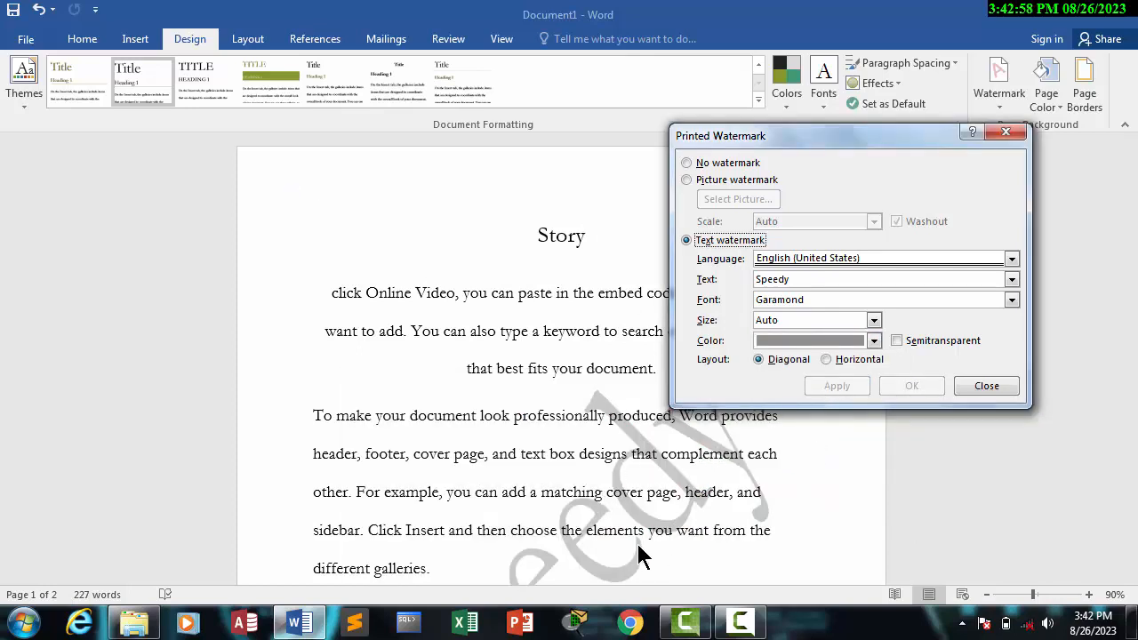
Step: Apply the horizontal layout to the watermark and switch it back to diagonal
click(827, 359)
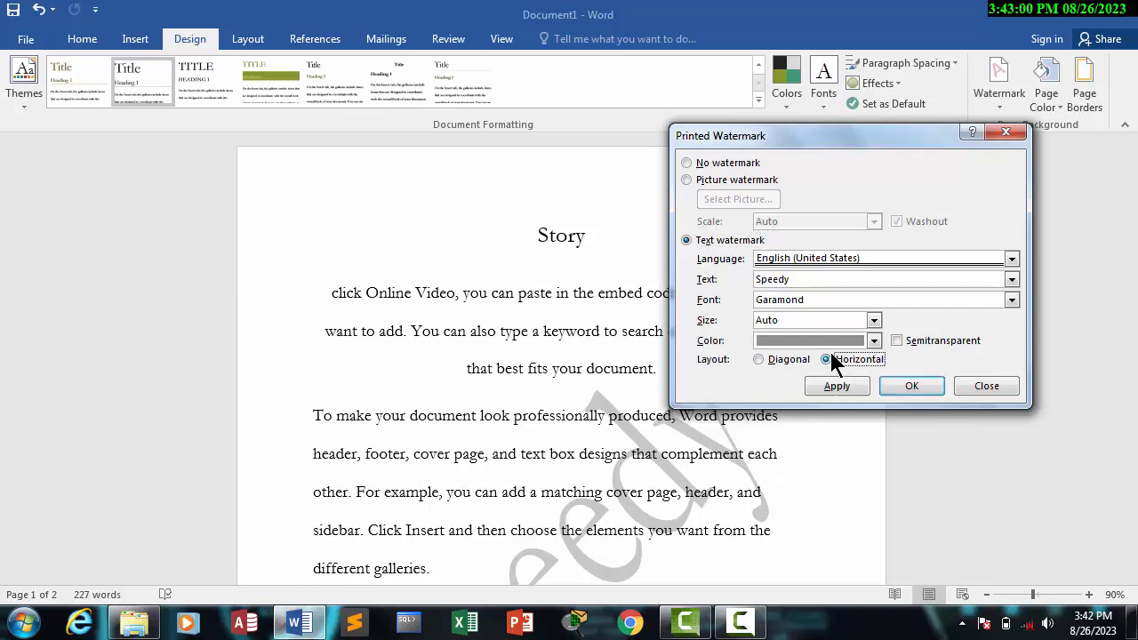
click(831, 385)
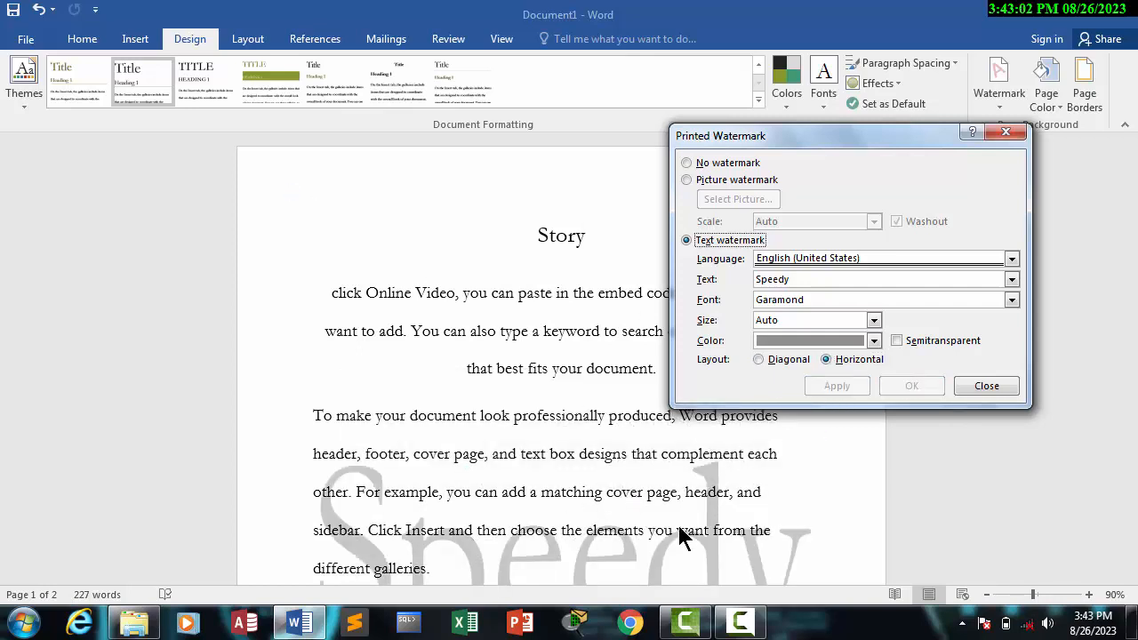
click(776, 365)
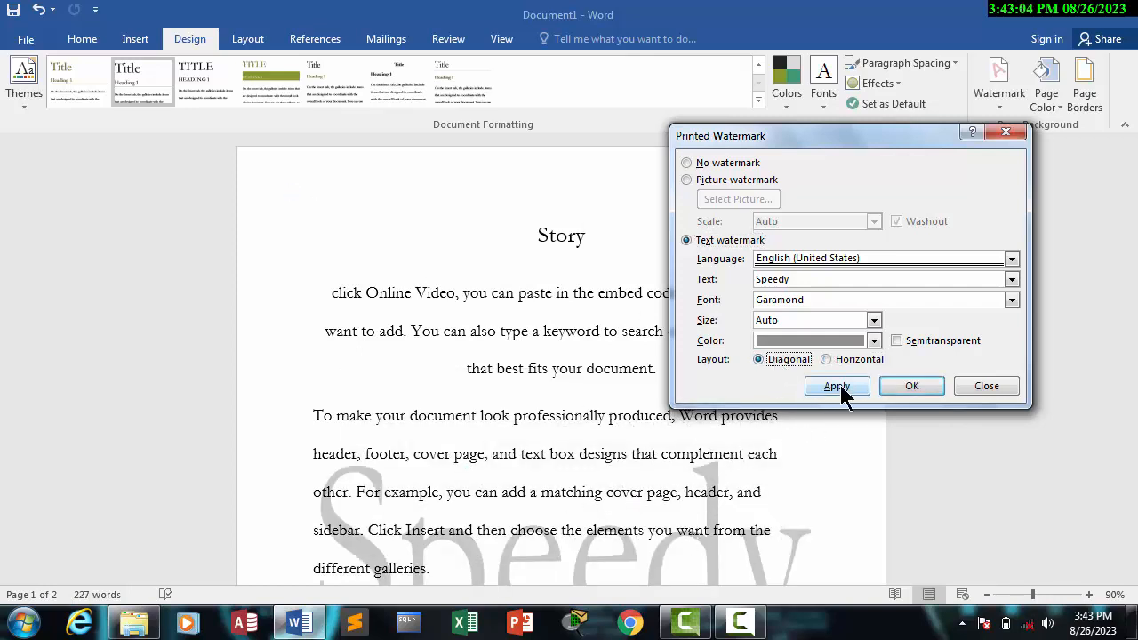
click(838, 385)
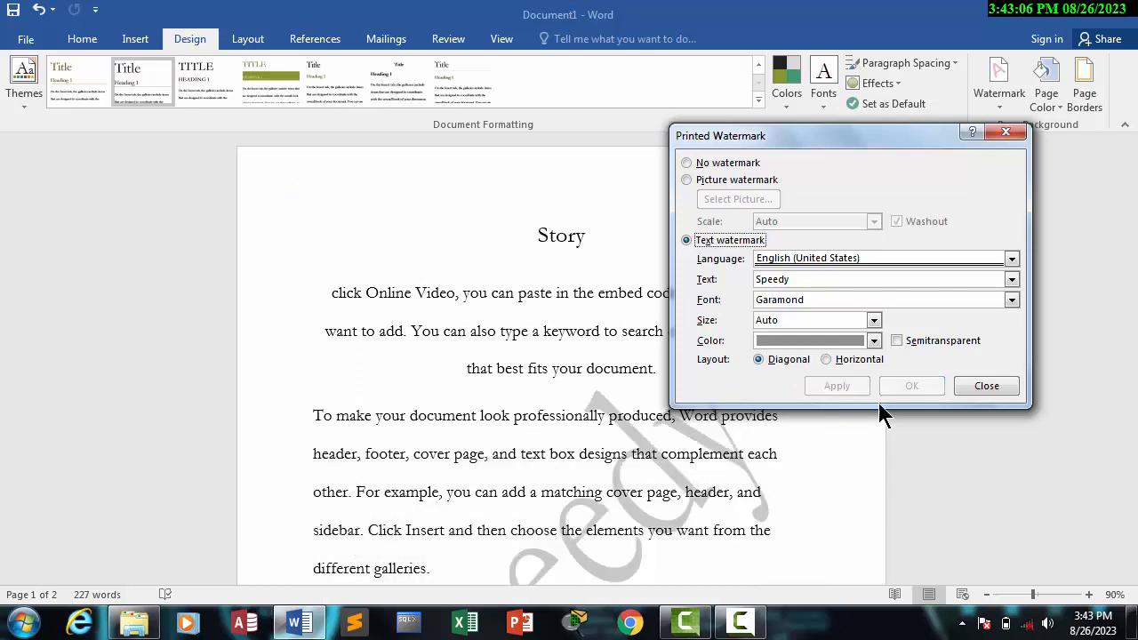
Step: Browse the watermark size choices, set its font to Gill Sans MT and apply it
click(875, 321)
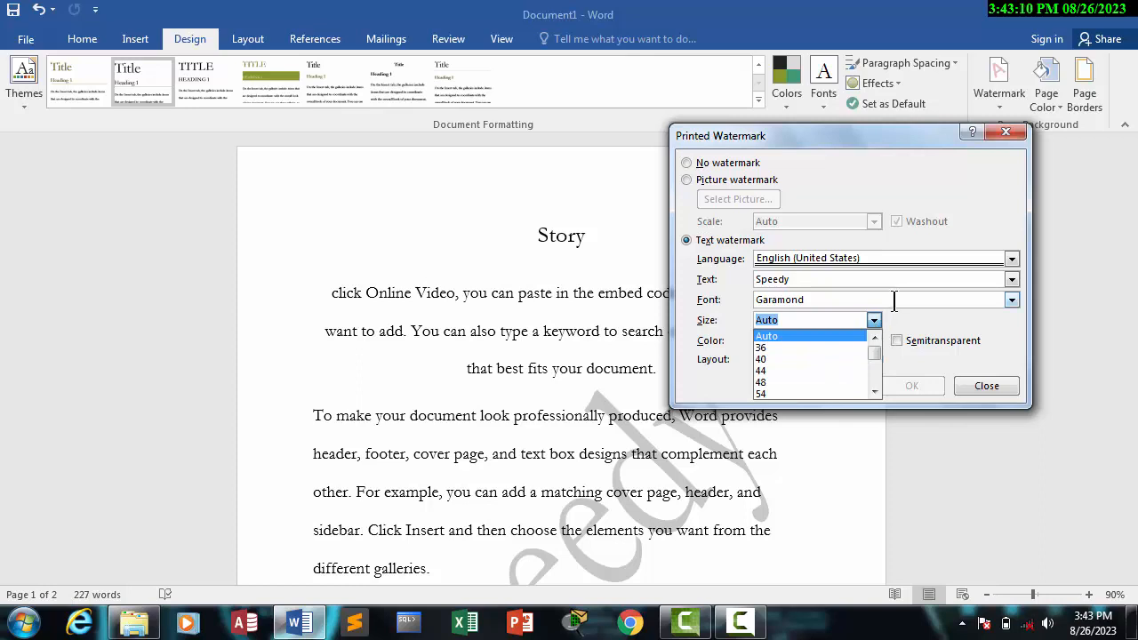
click(895, 303)
click(1012, 301)
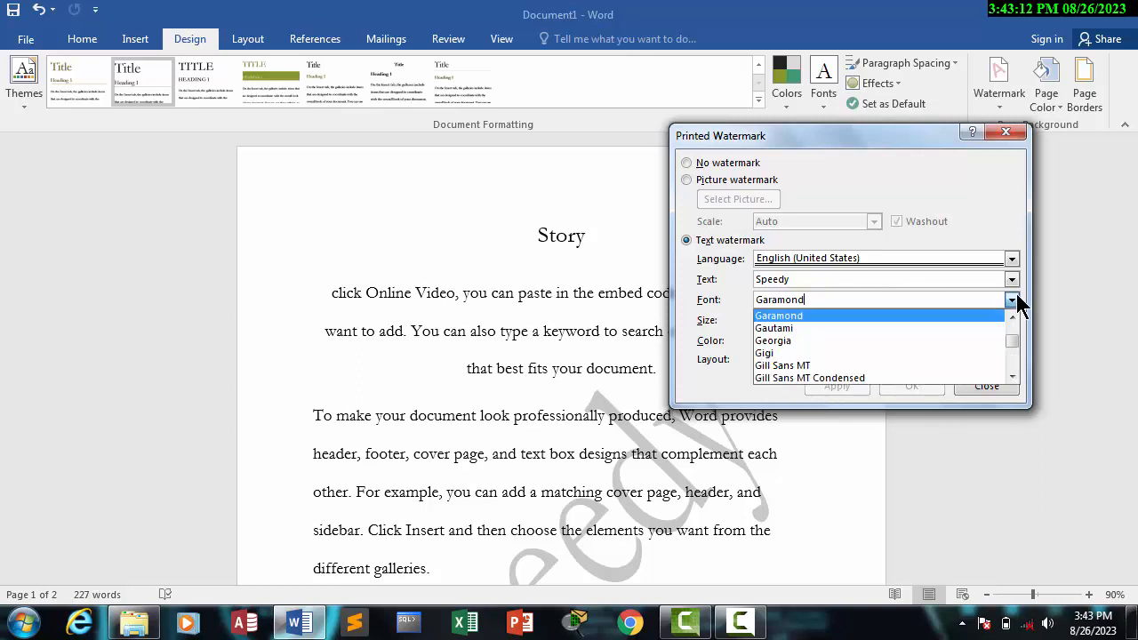
click(894, 368)
click(840, 388)
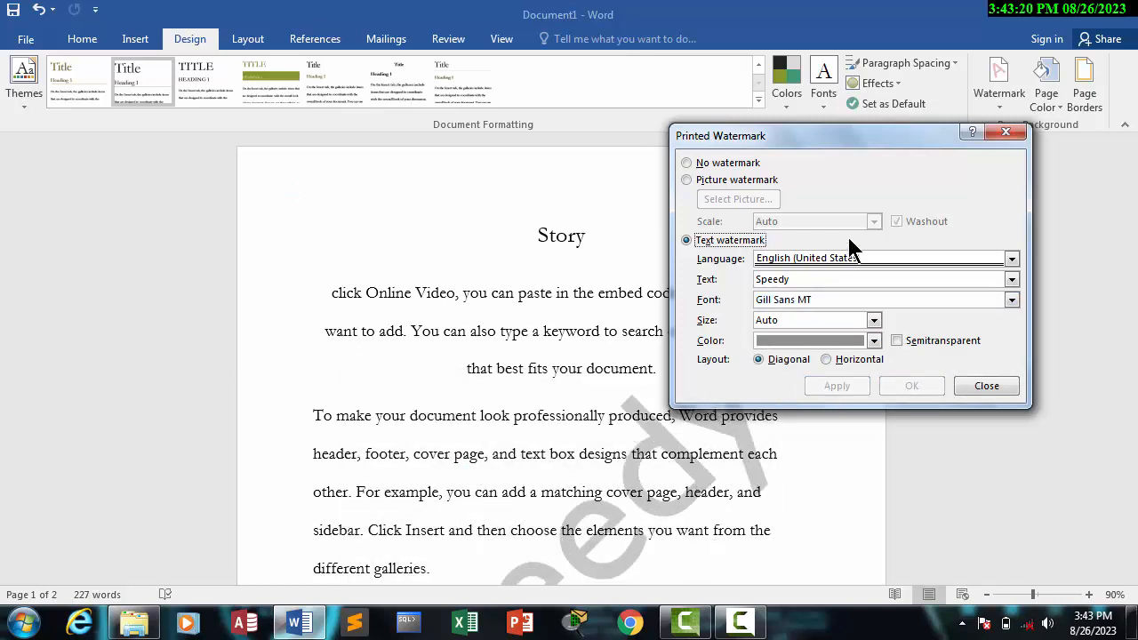
click(744, 624)
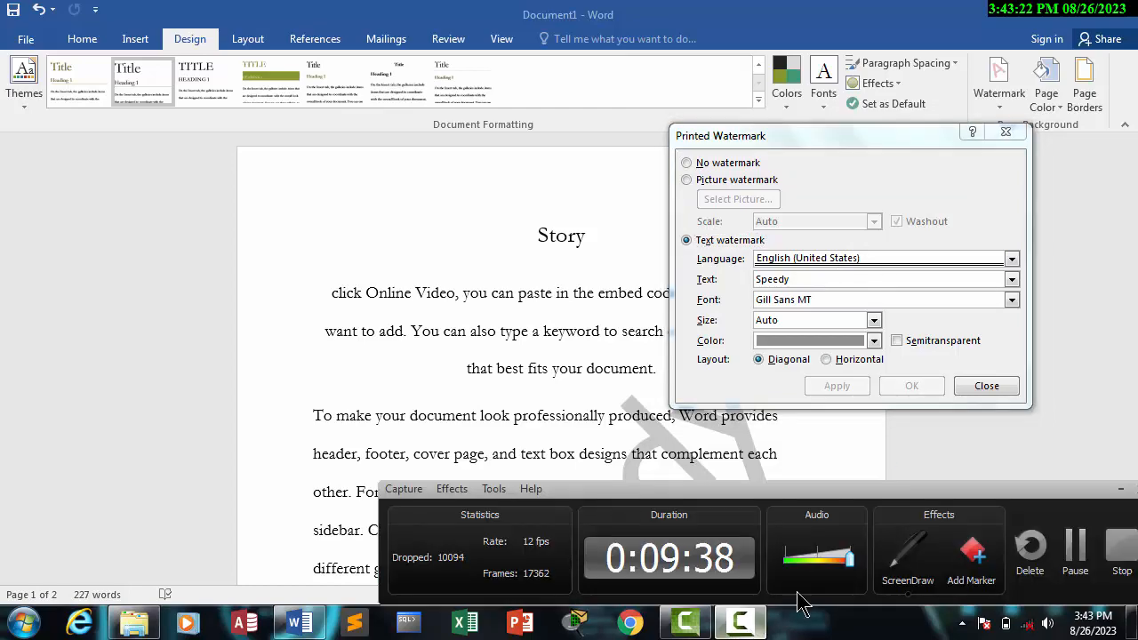
click(1075, 551)
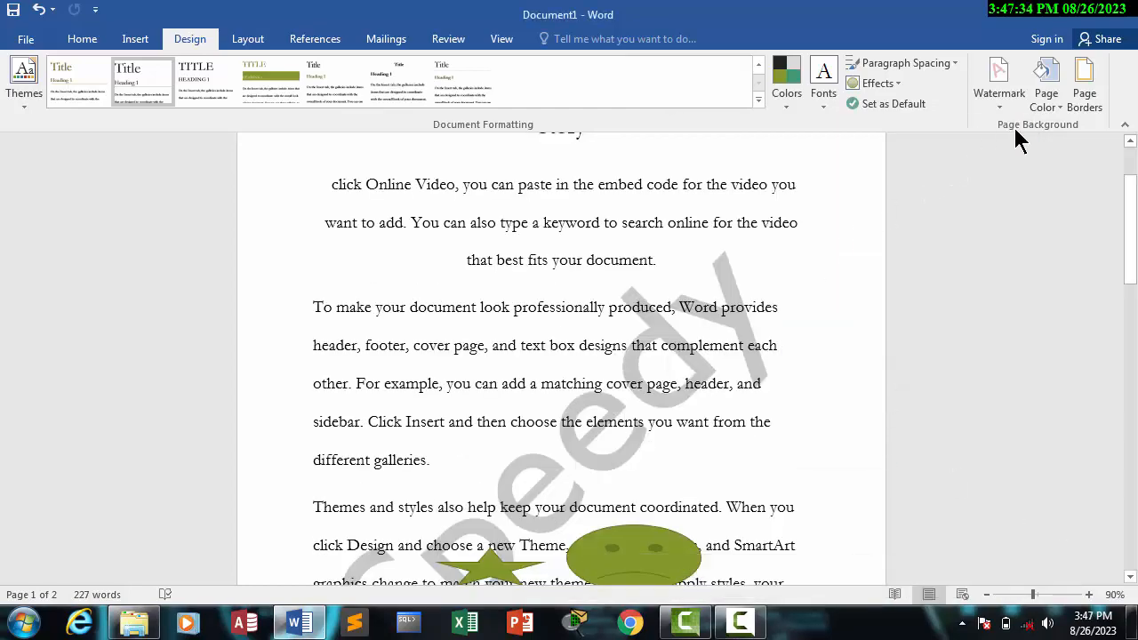
Step: Remove the Speedy watermark by applying the No watermark option in the custom watermark settings
click(999, 105)
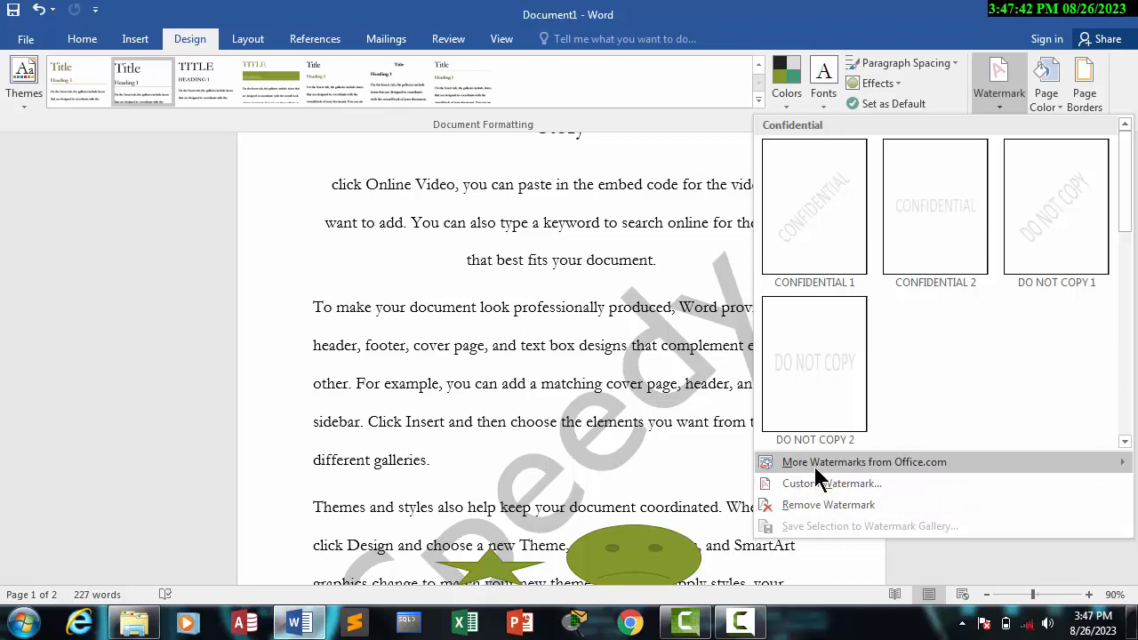
mouse_move(886, 467)
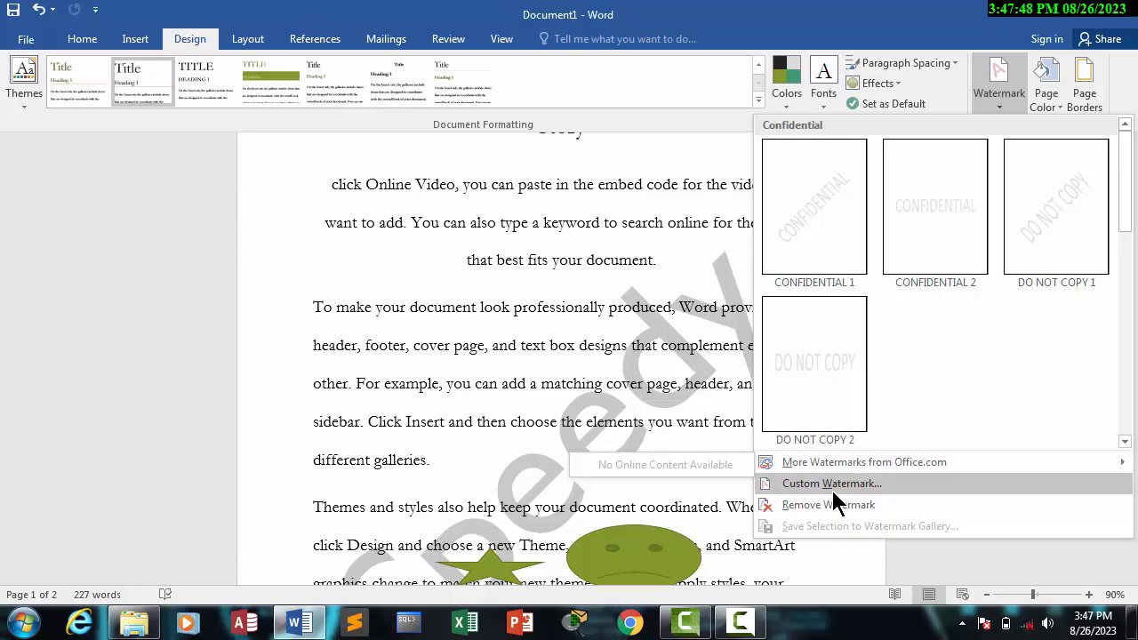
click(851, 487)
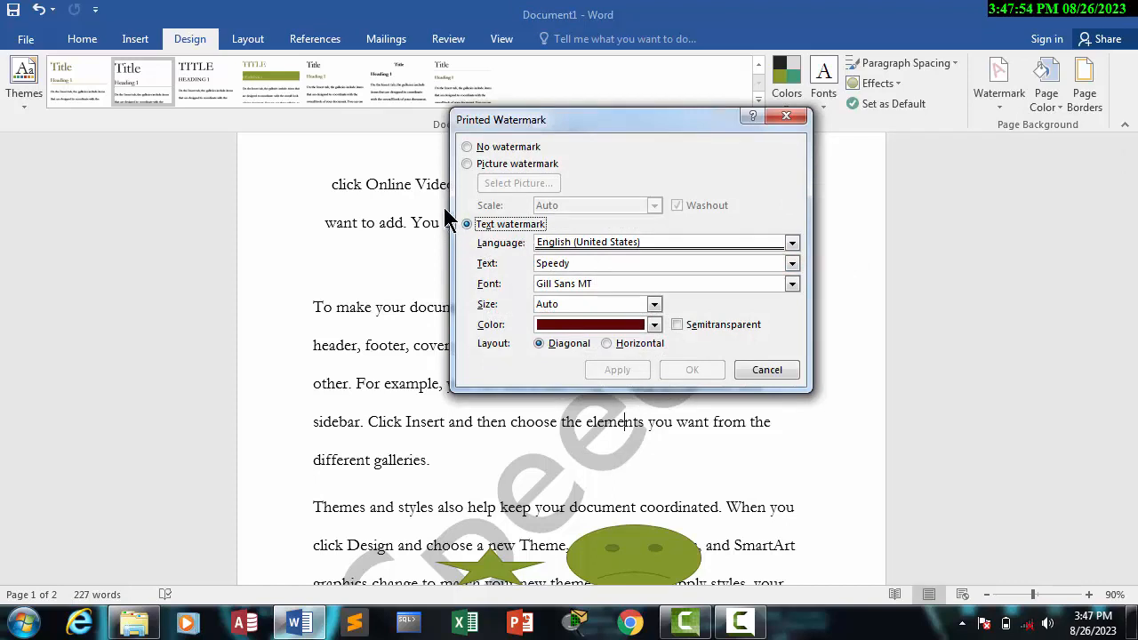
key(super+plus)
click(472, 151)
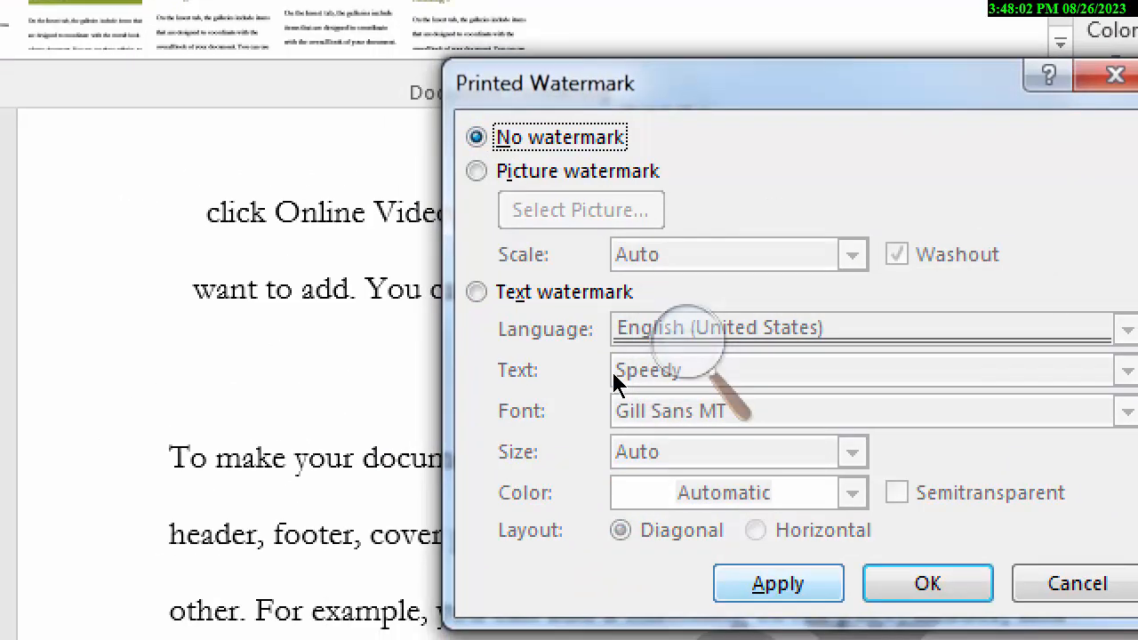
key(super+minus)
click(615, 371)
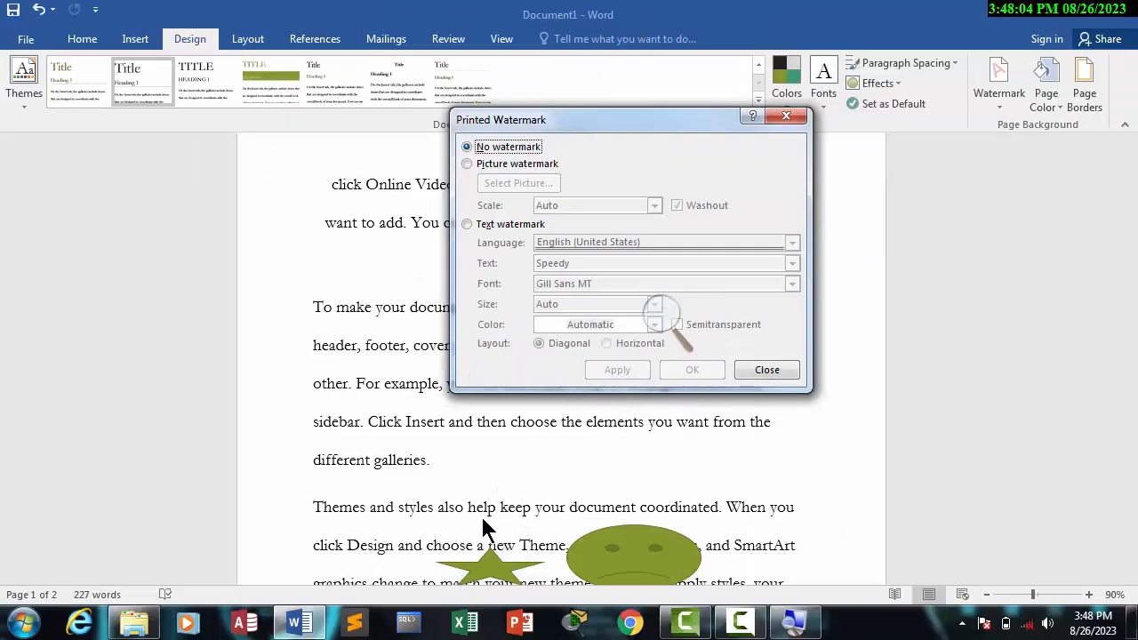
Step: Apply a picture watermark using Tulips from the offline Sample Pictures folder
click(467, 163)
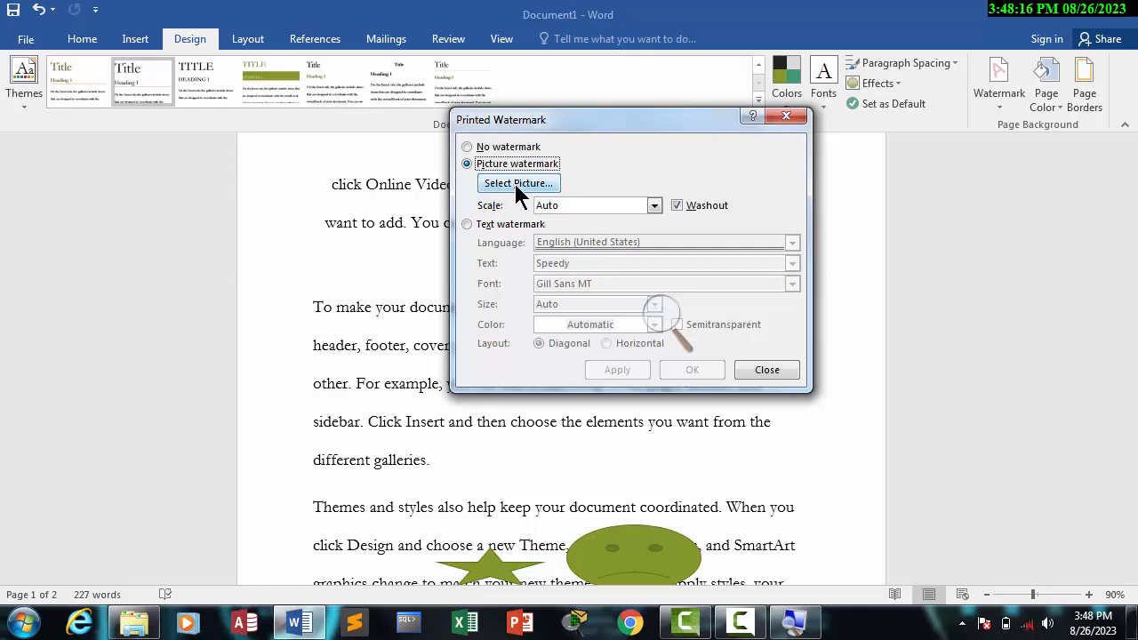
click(516, 188)
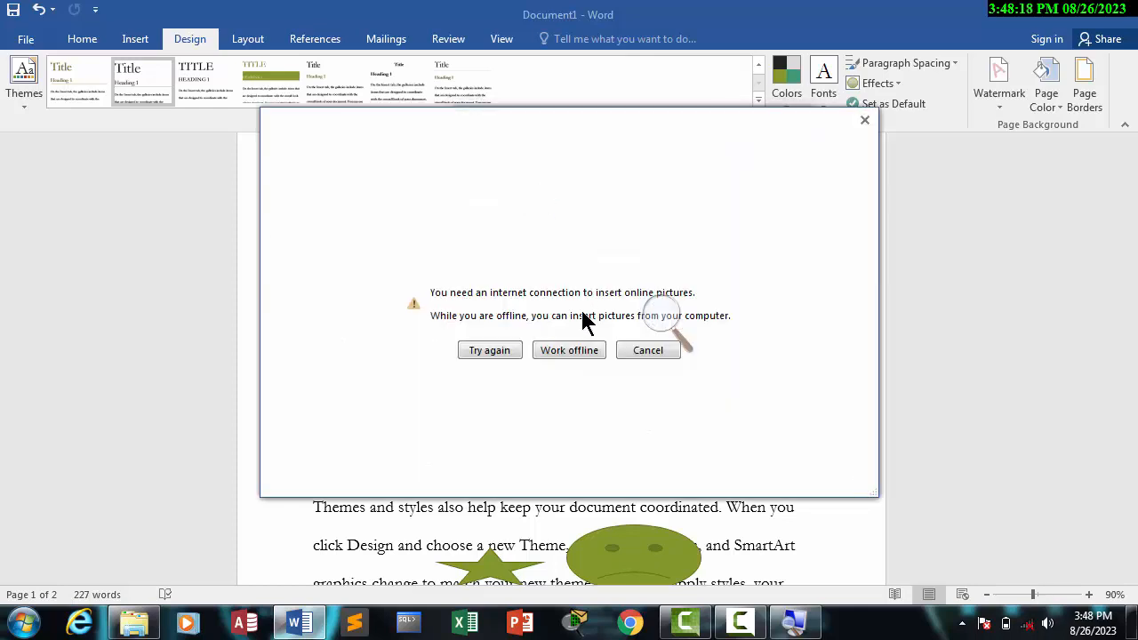
click(569, 351)
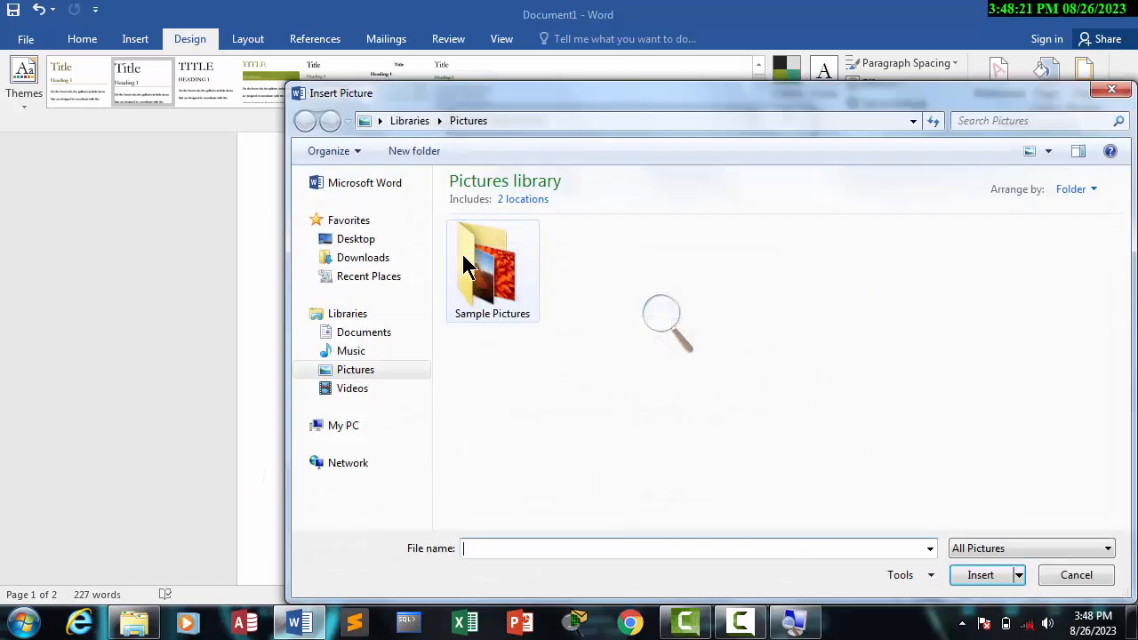
double_click(503, 298)
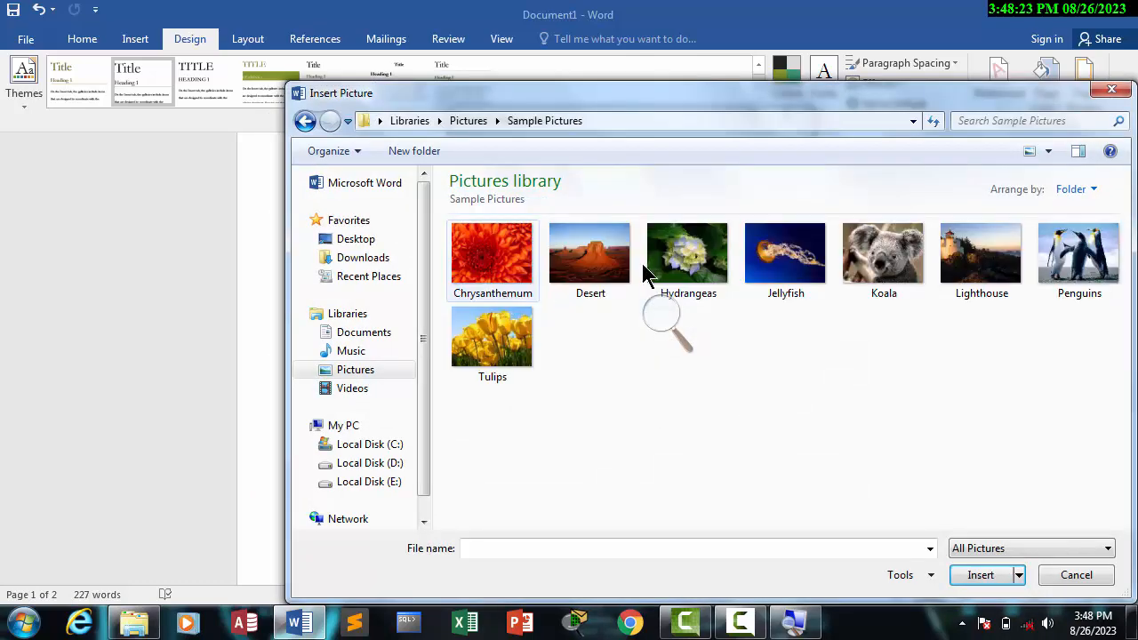
click(516, 356)
click(988, 579)
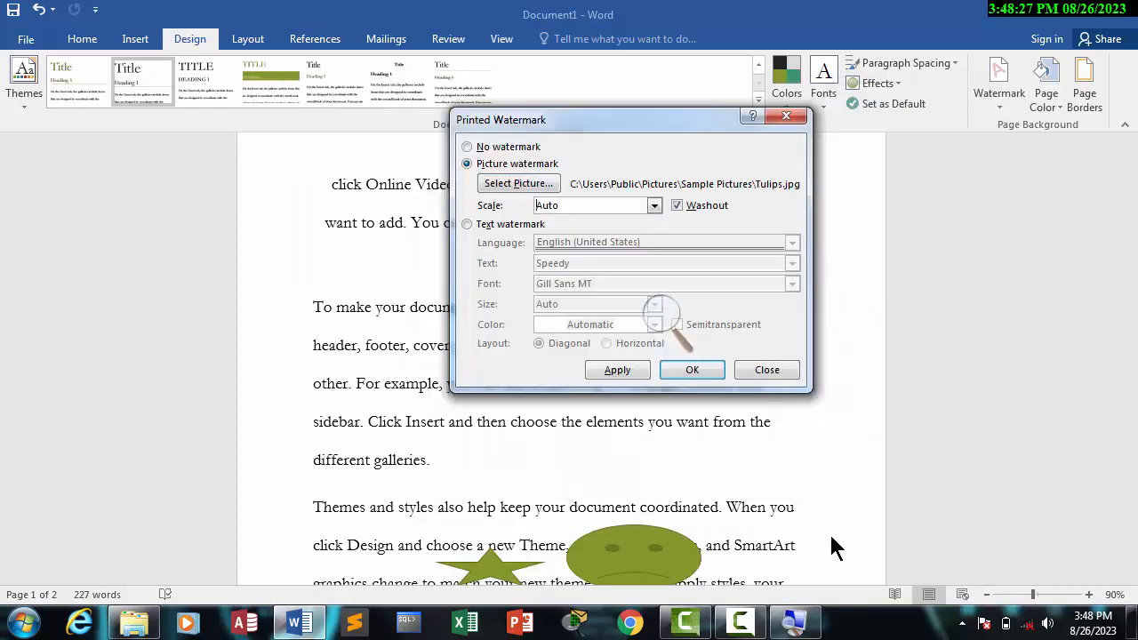
click(613, 373)
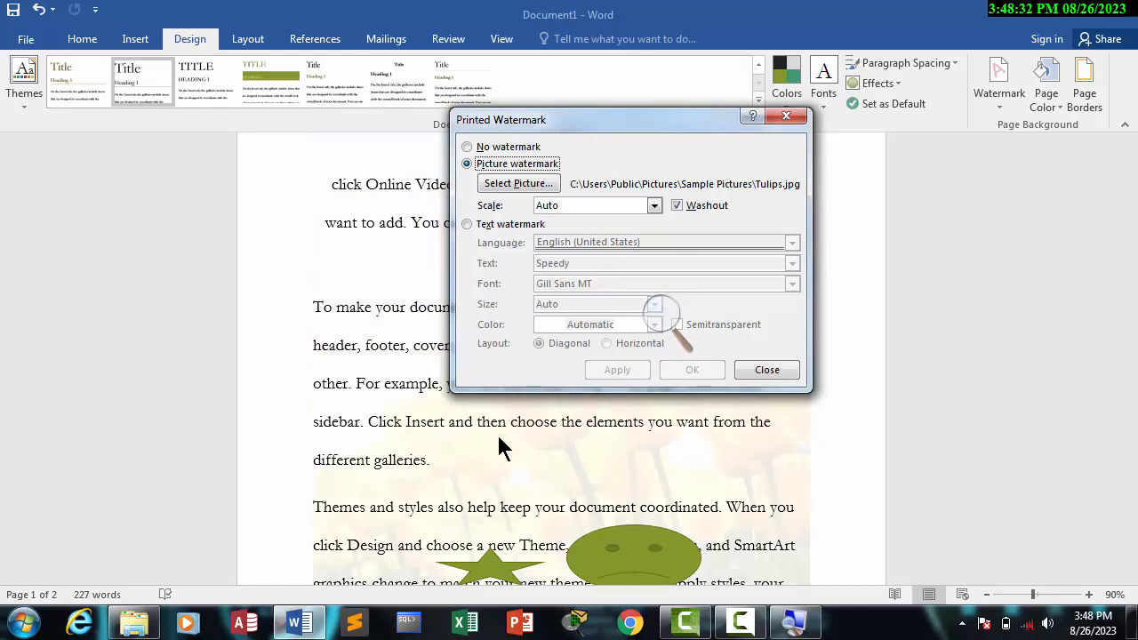
Step: Apply the picture watermark without the Washout effect, and reapply it with Washout enabled
click(679, 205)
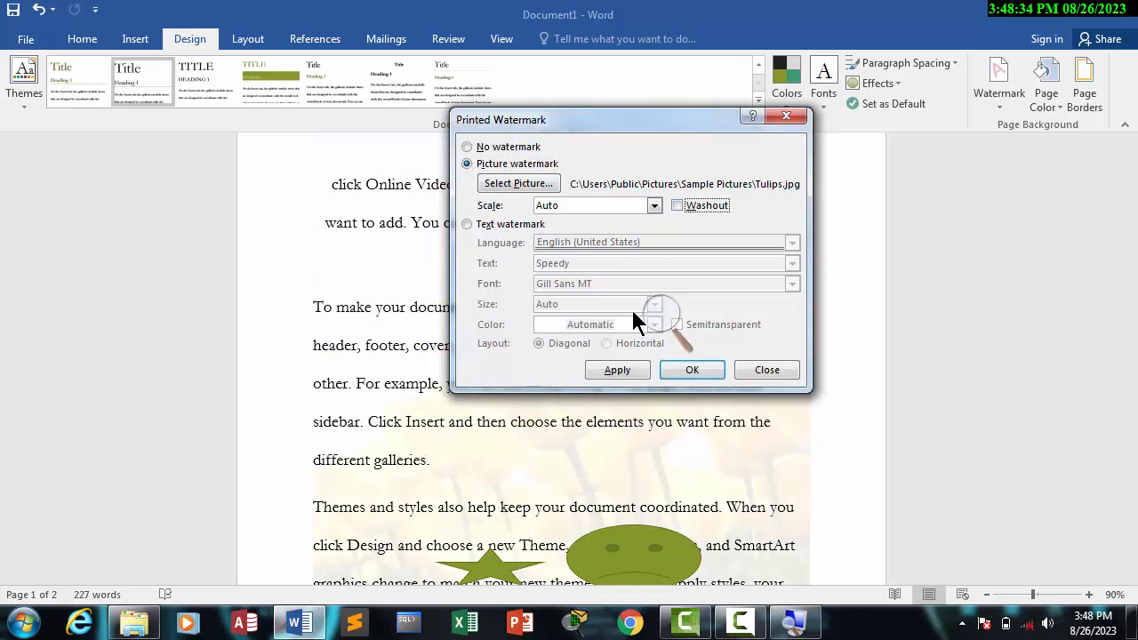
click(616, 371)
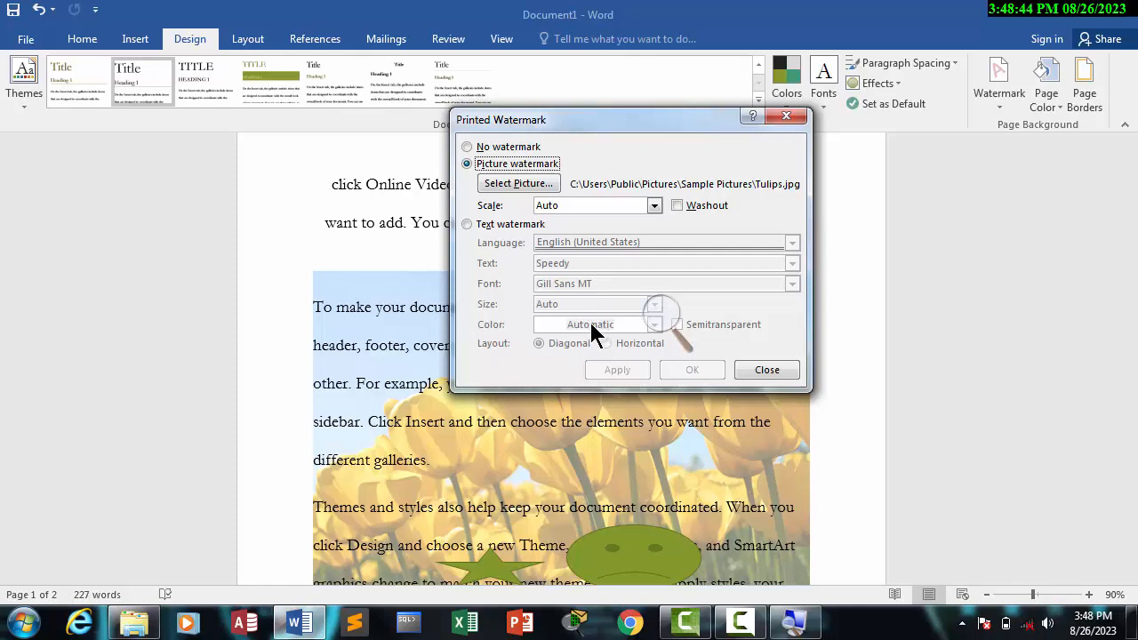
click(675, 205)
click(613, 371)
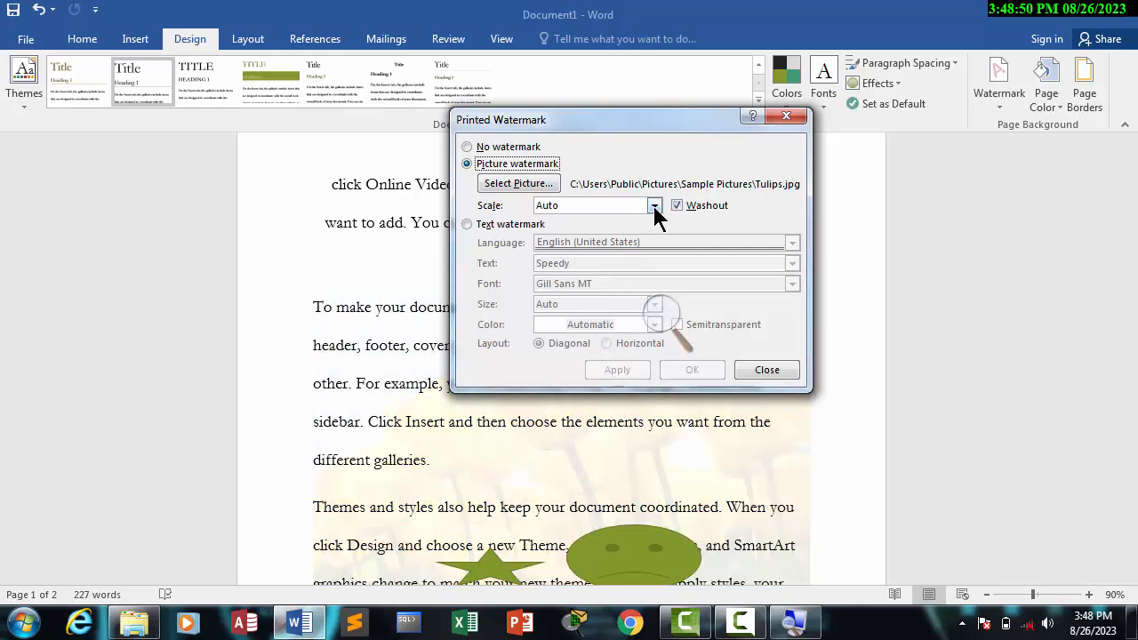
Step: Set the Tulips watermark's scale to 100%, apply it and close the watermark settings
click(654, 206)
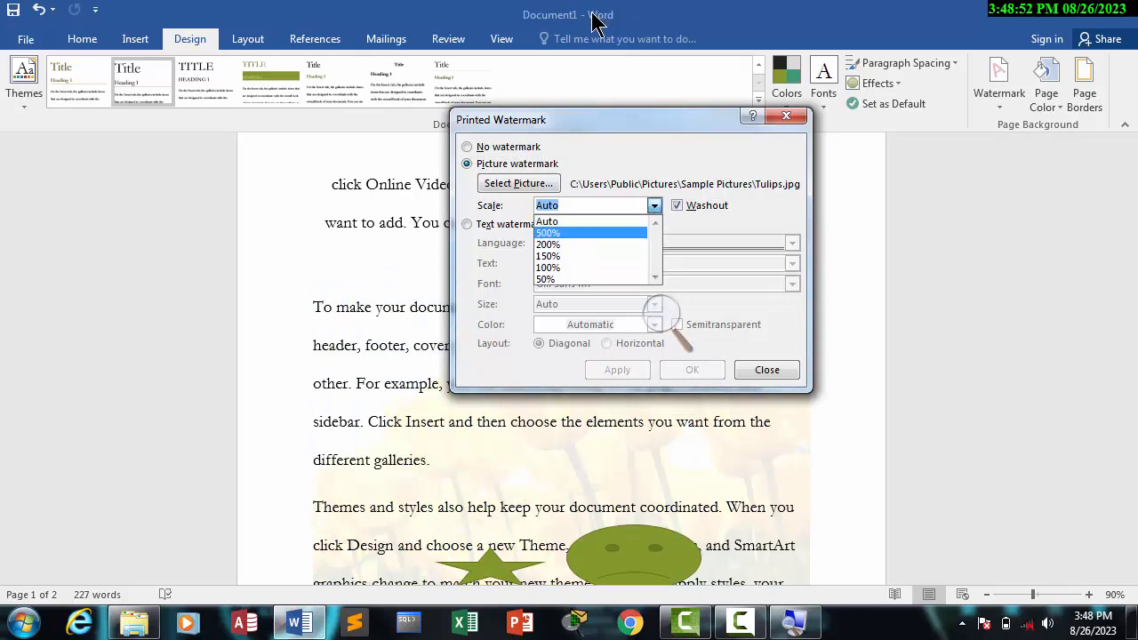
click(558, 267)
click(619, 374)
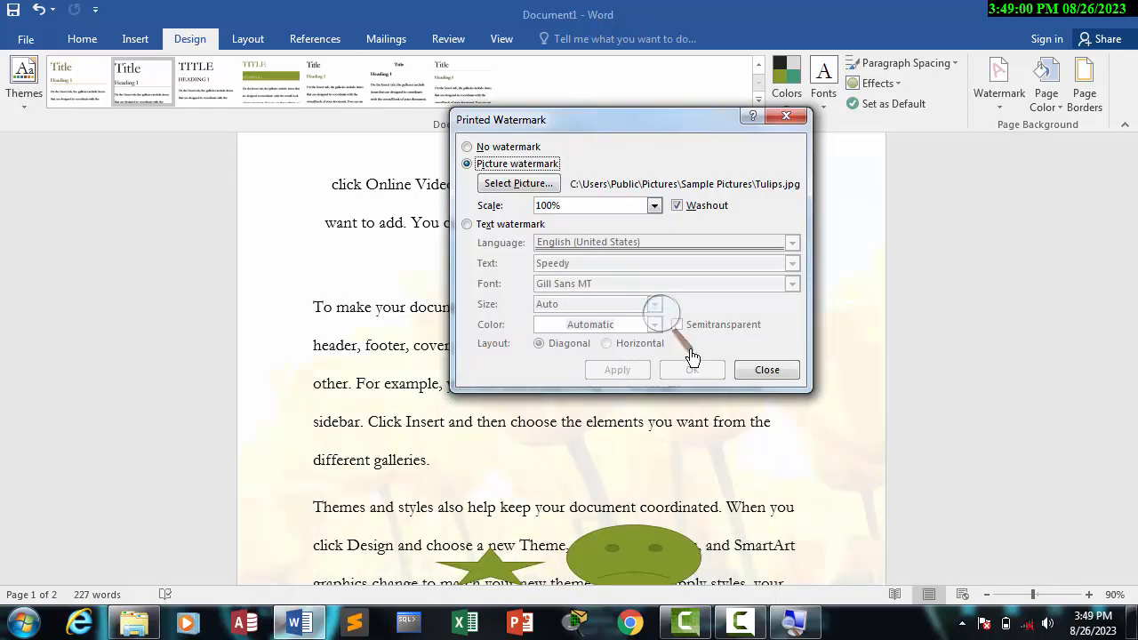
click(761, 371)
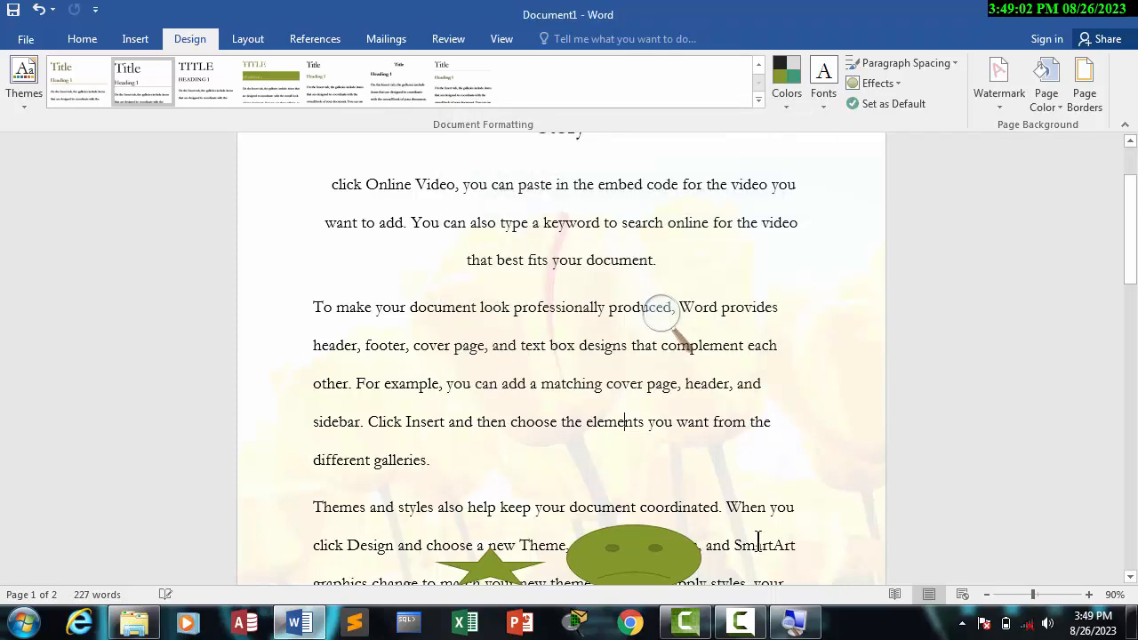
click(742, 624)
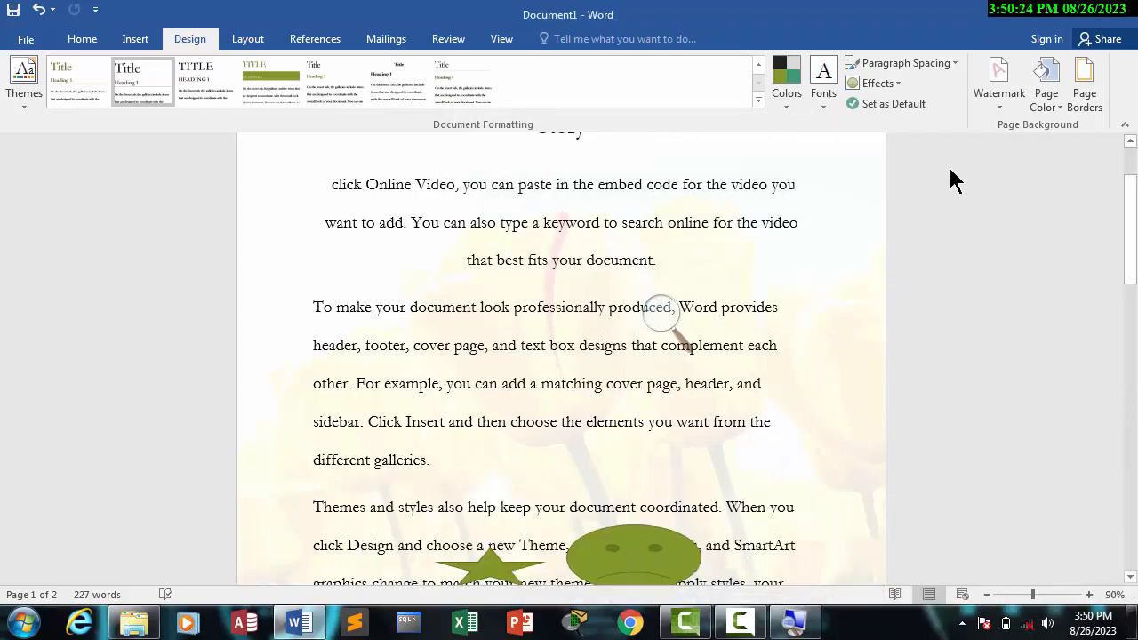
Step: Remove the Tulips picture watermark from the document
click(997, 102)
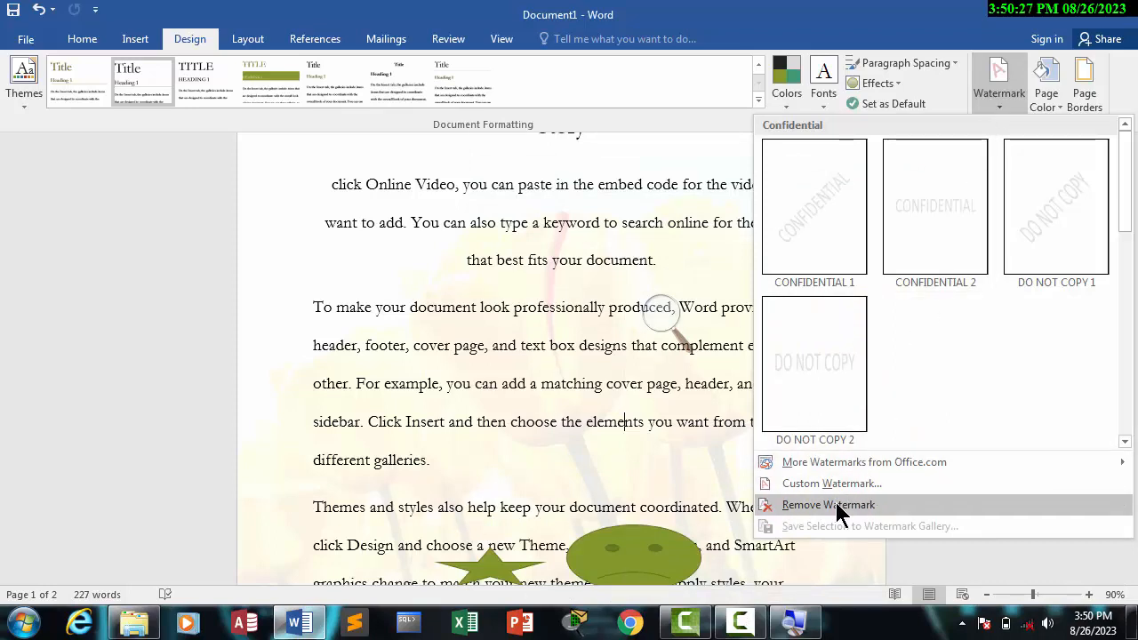
click(800, 504)
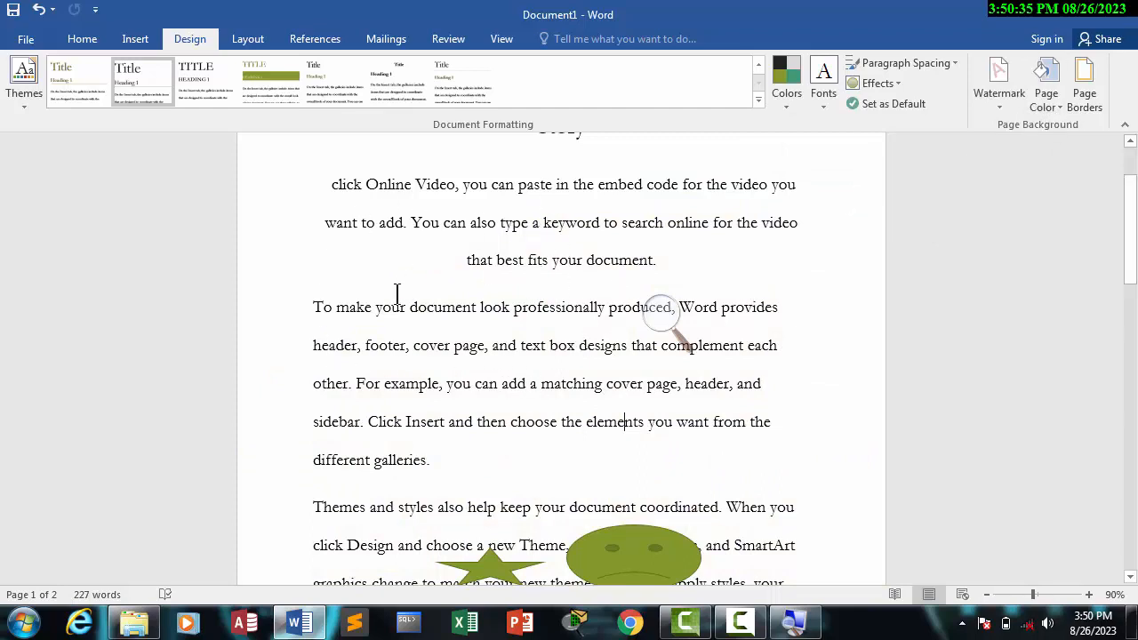
Step: Set the page color to a custom golden brown with RGB values 180, 153, 76
click(1060, 104)
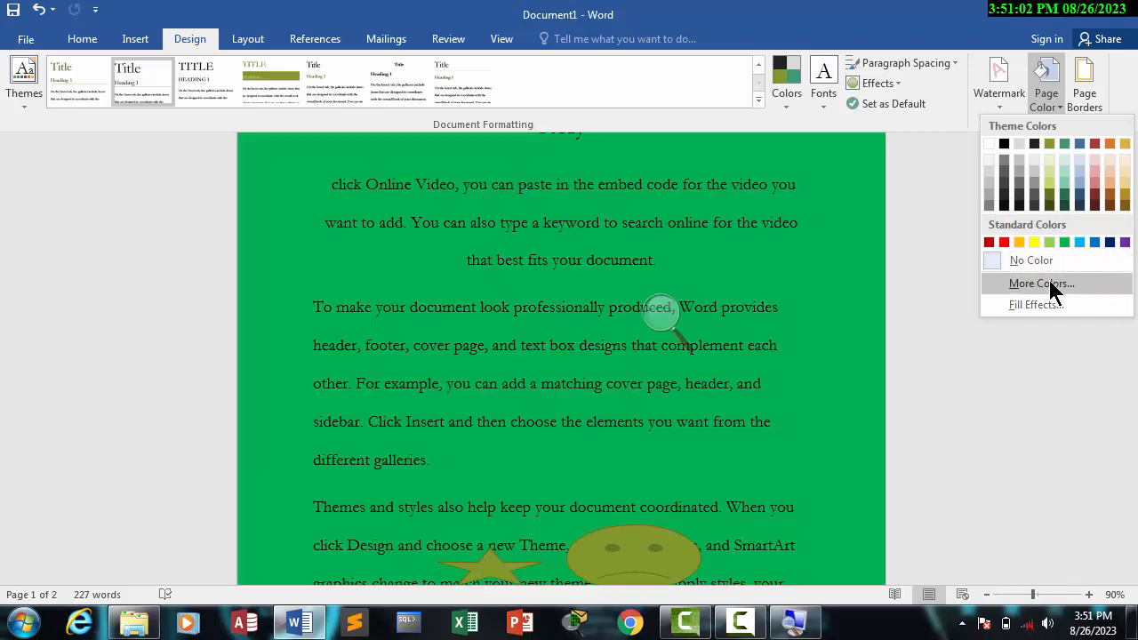
click(1045, 283)
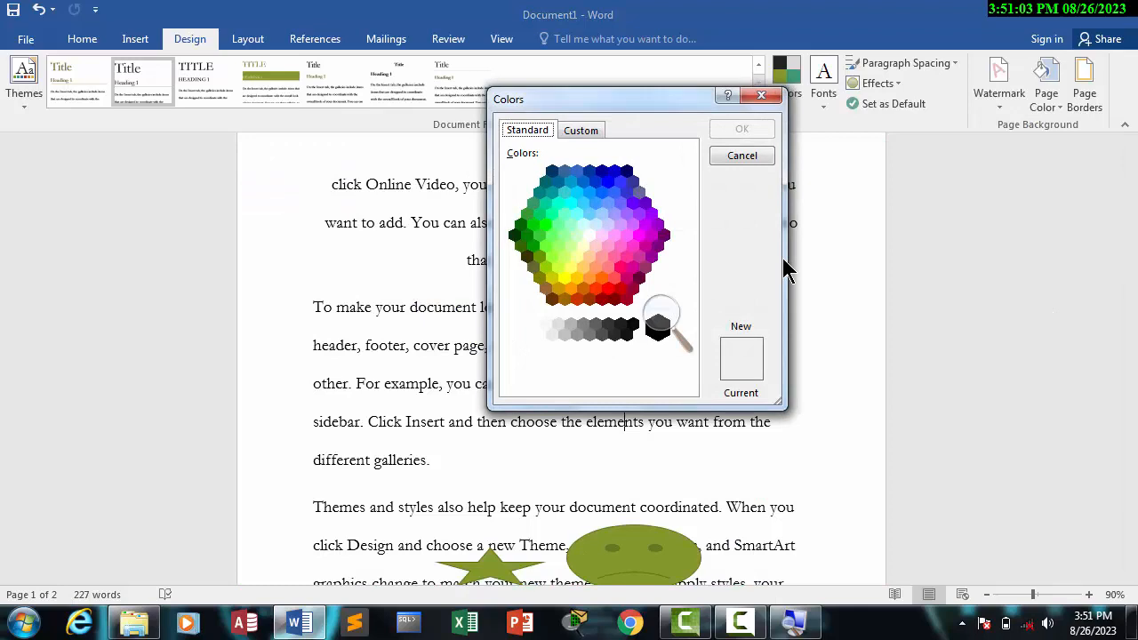
click(589, 131)
drag(626, 98, 803, 174)
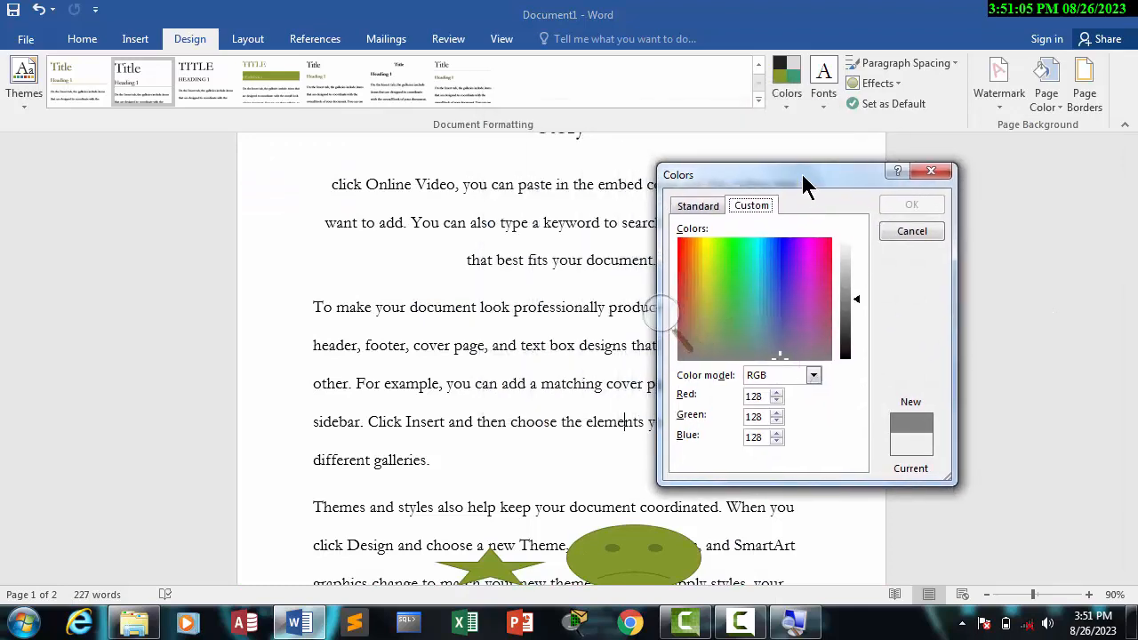
click(816, 287)
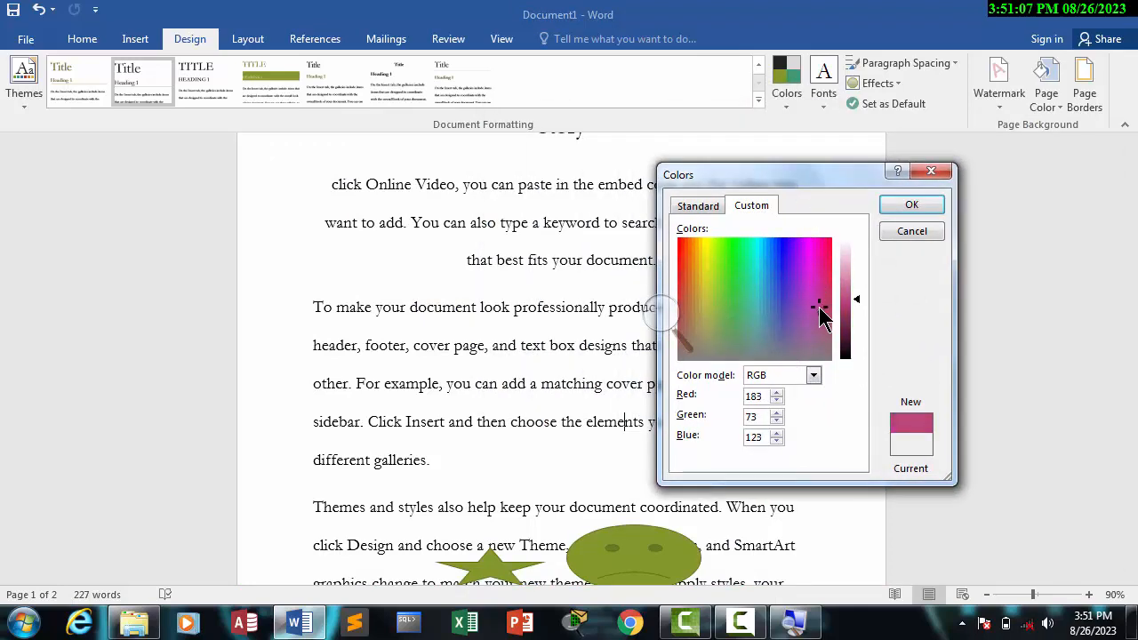
drag(820, 311, 700, 316)
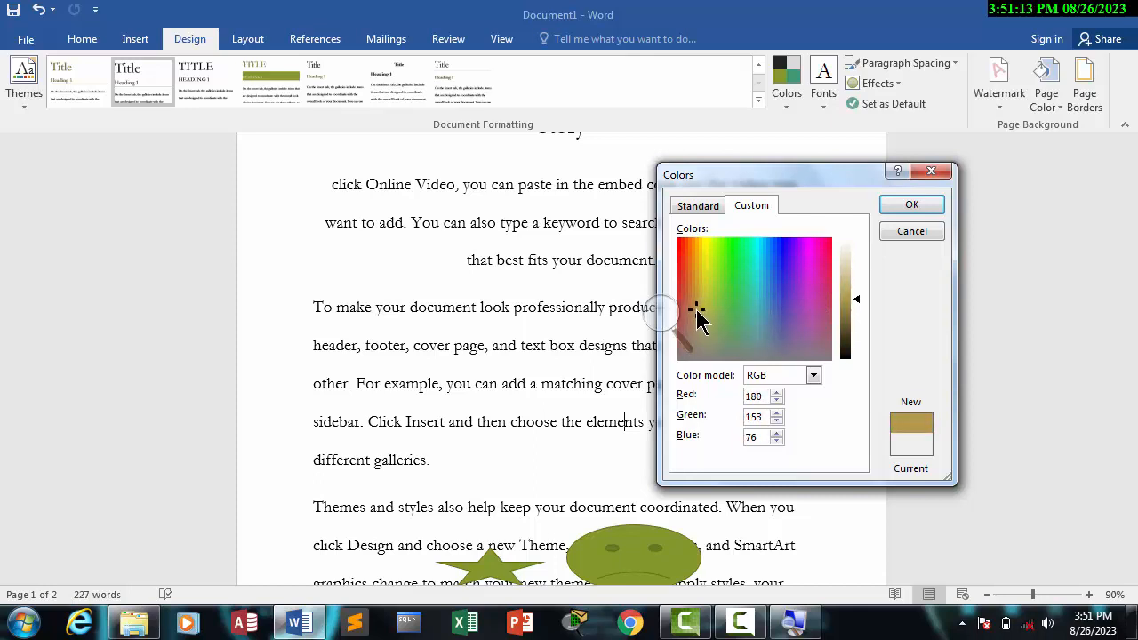
click(912, 204)
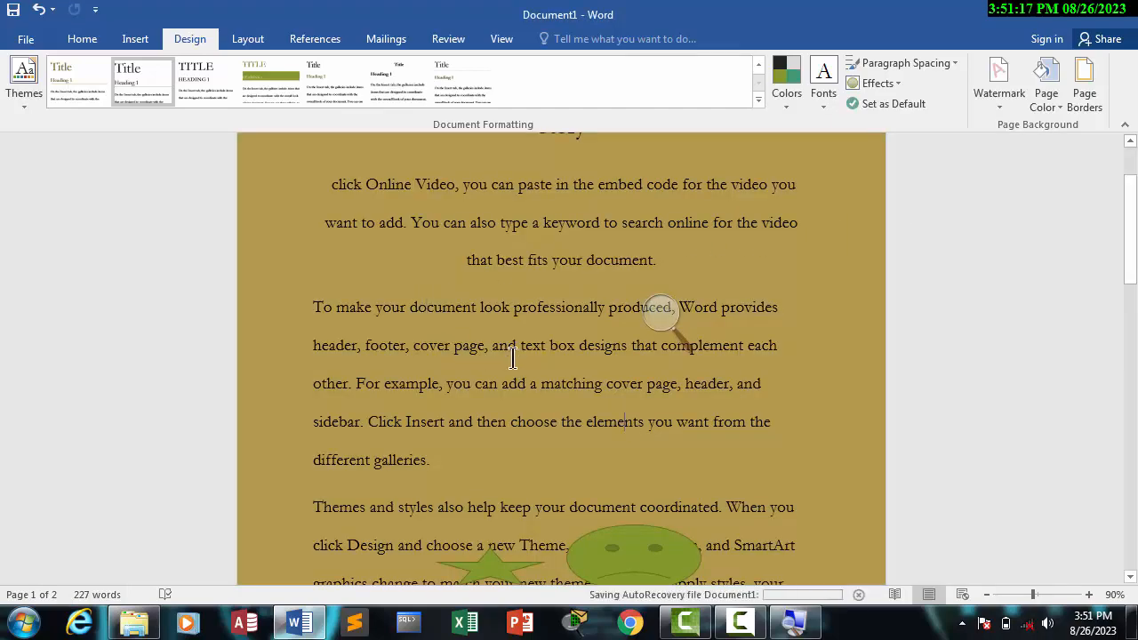
Step: Change the whole document's text to white and make it bold
key(ctrl+a)
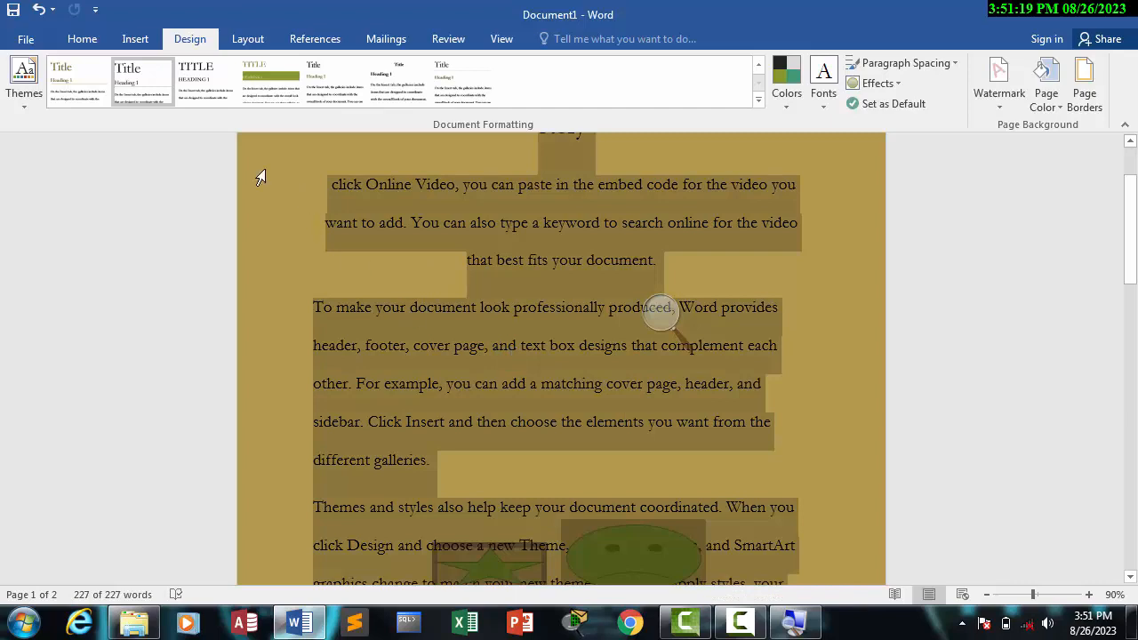
click(84, 40)
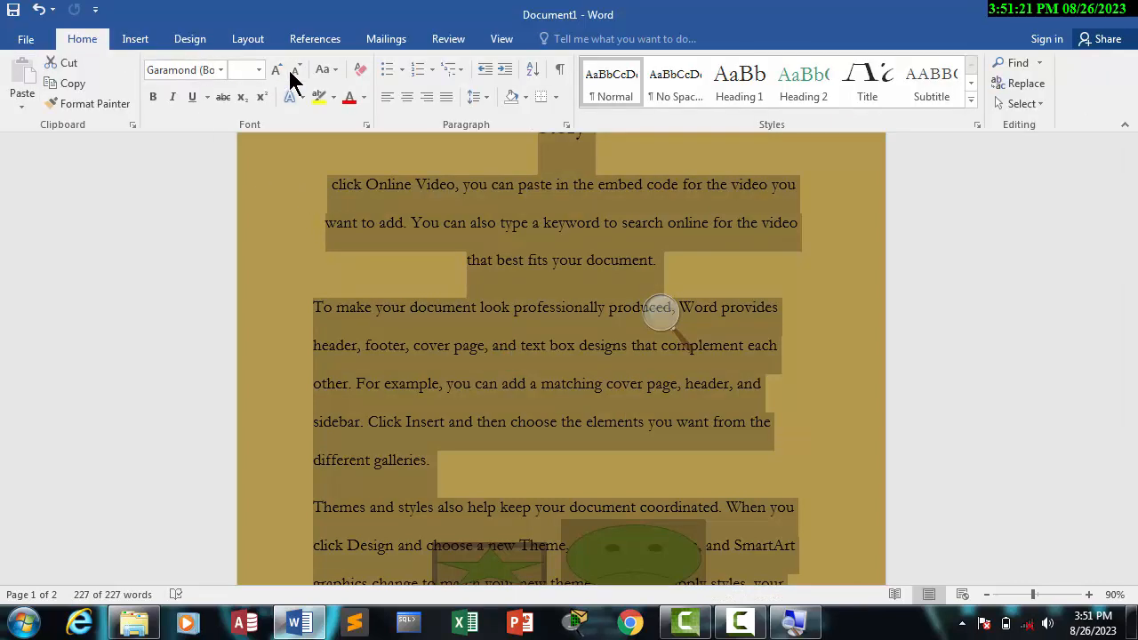
click(364, 97)
click(349, 159)
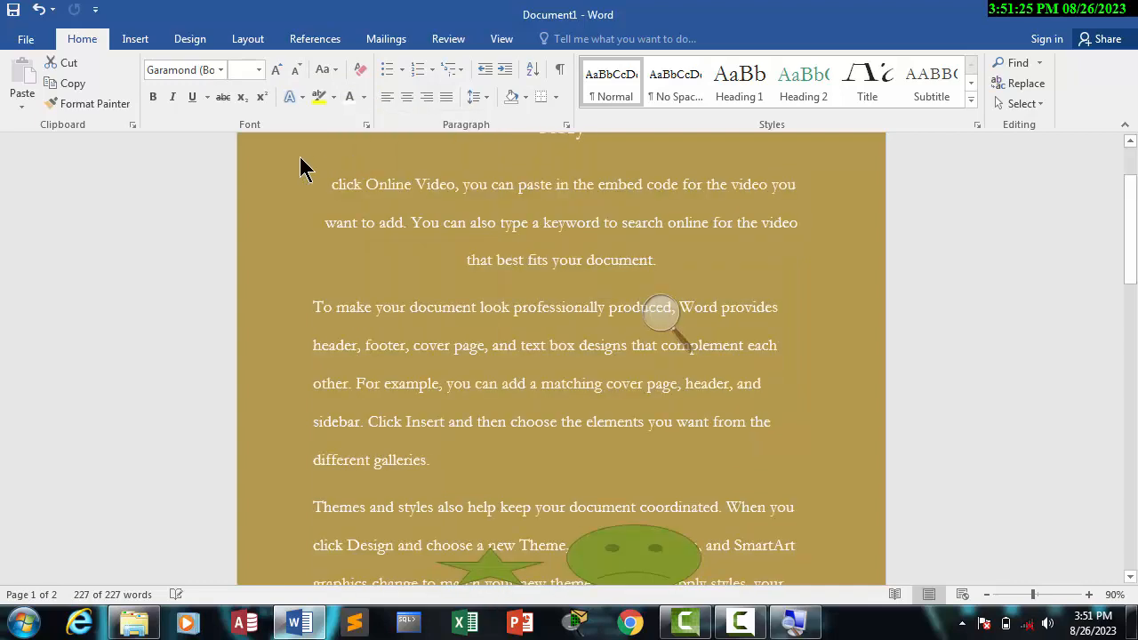
click(156, 100)
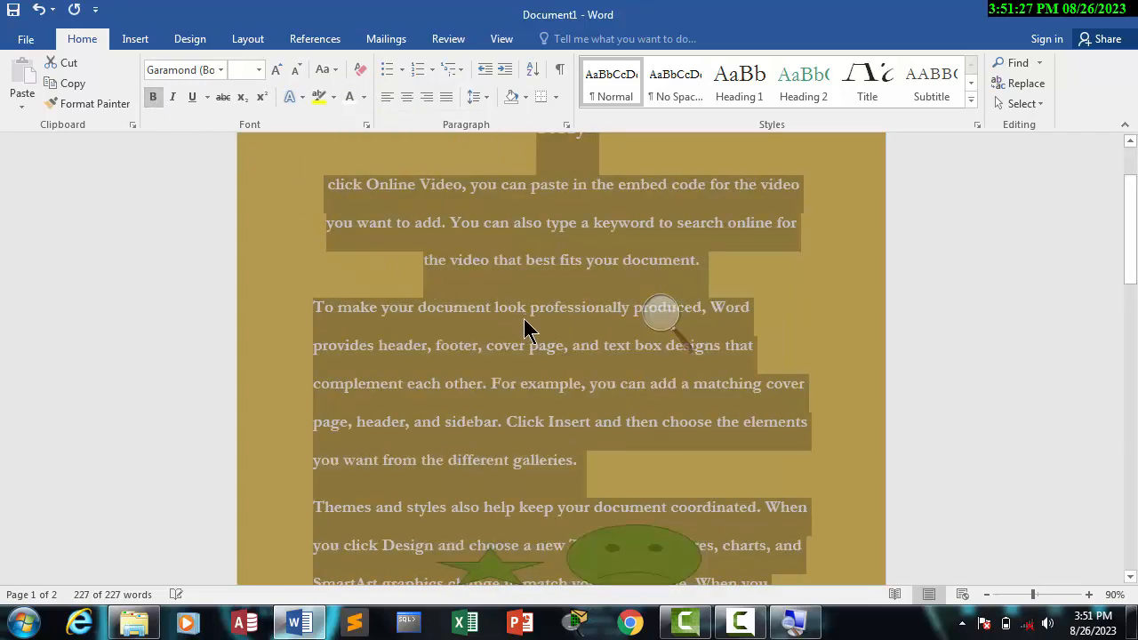
click(525, 326)
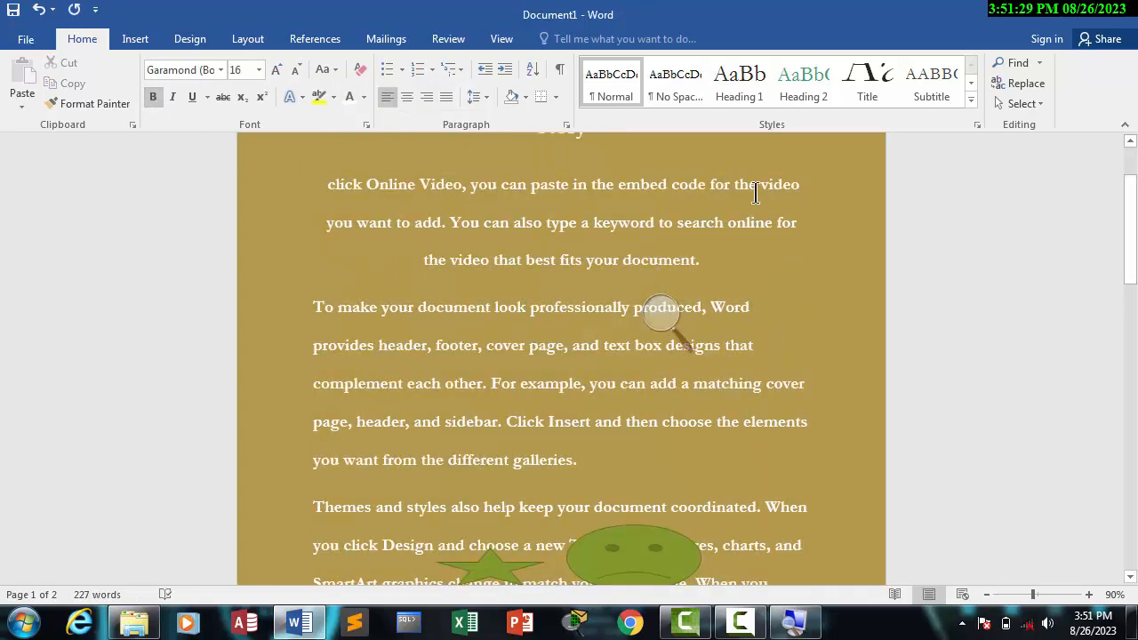
Step: Preview theme shades for the page color without applying one
click(190, 40)
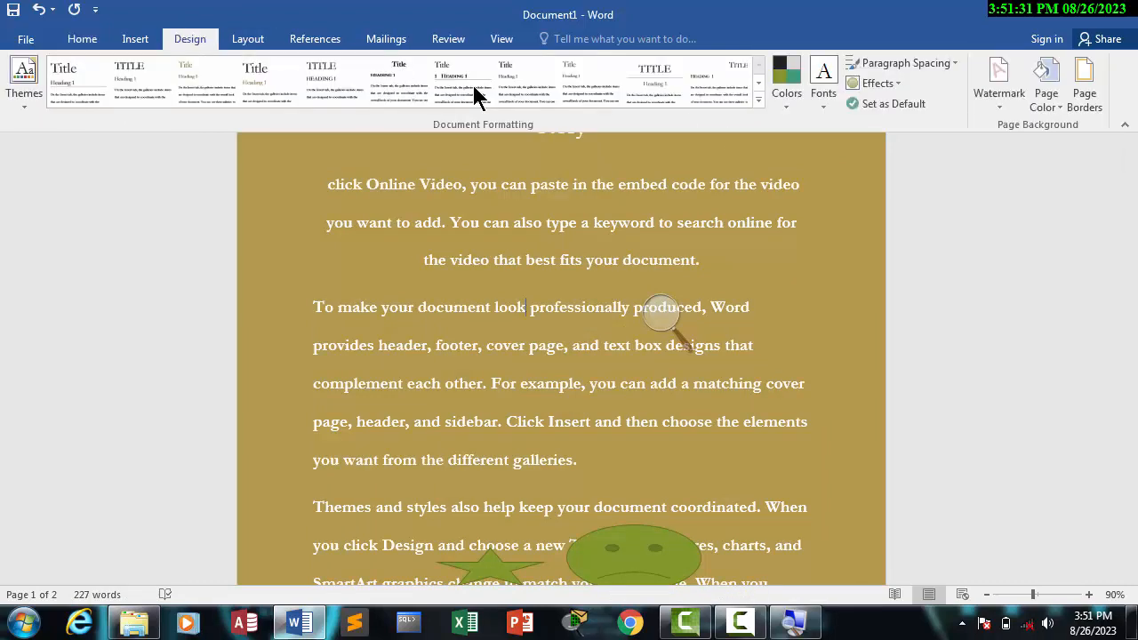
click(1048, 109)
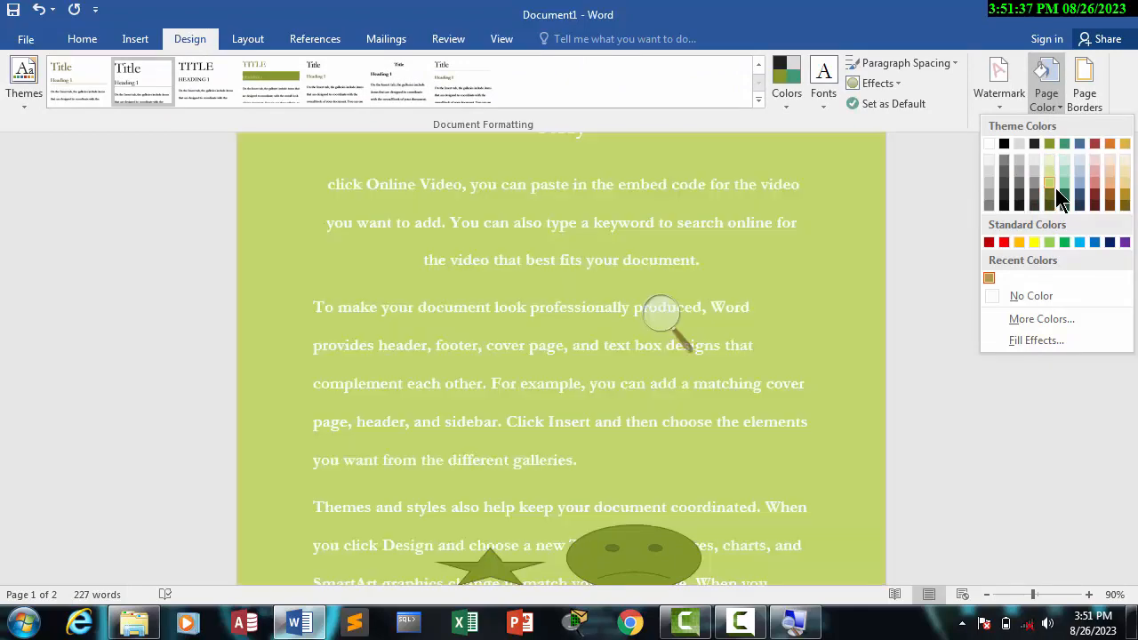
click(1098, 108)
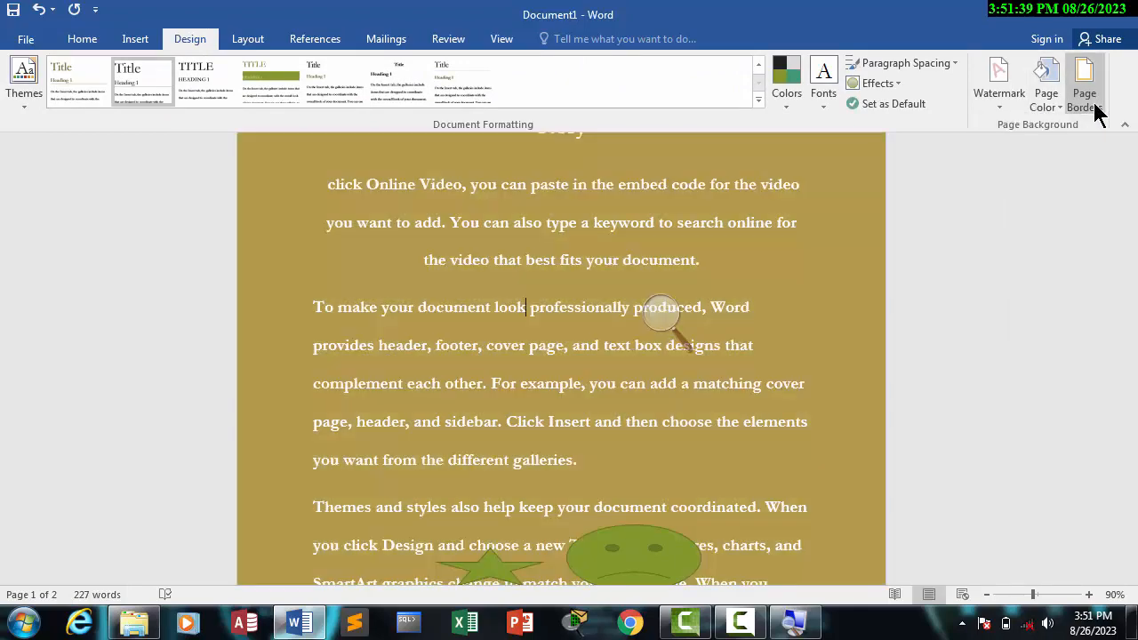
click(788, 119)
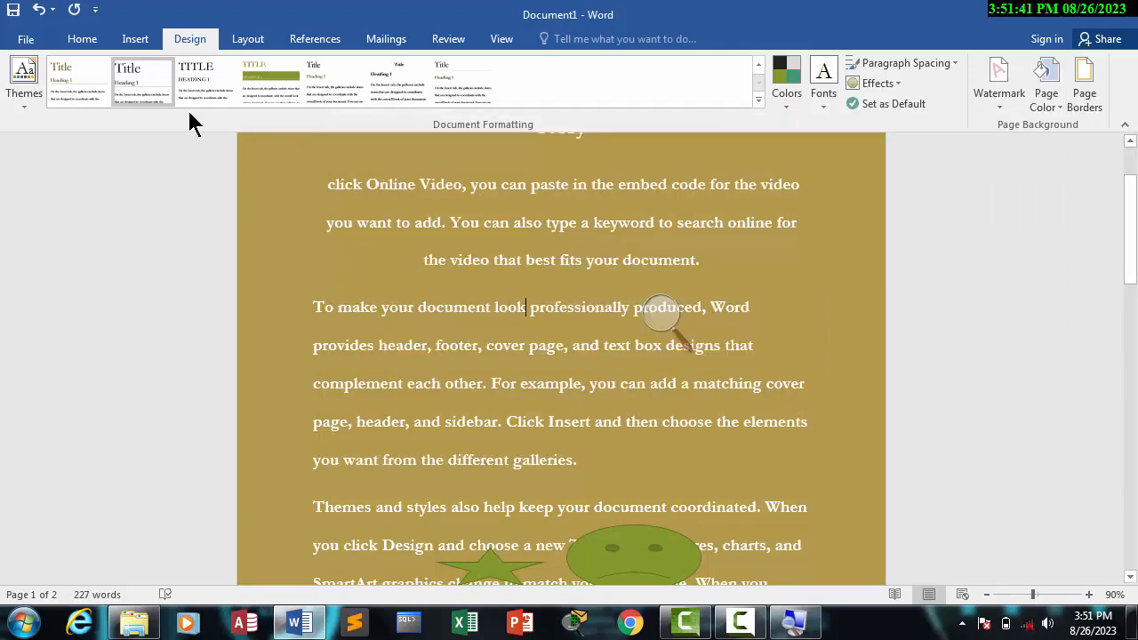
Step: Browse the border choices for the paragraph beginning "To make your document look"
click(126, 43)
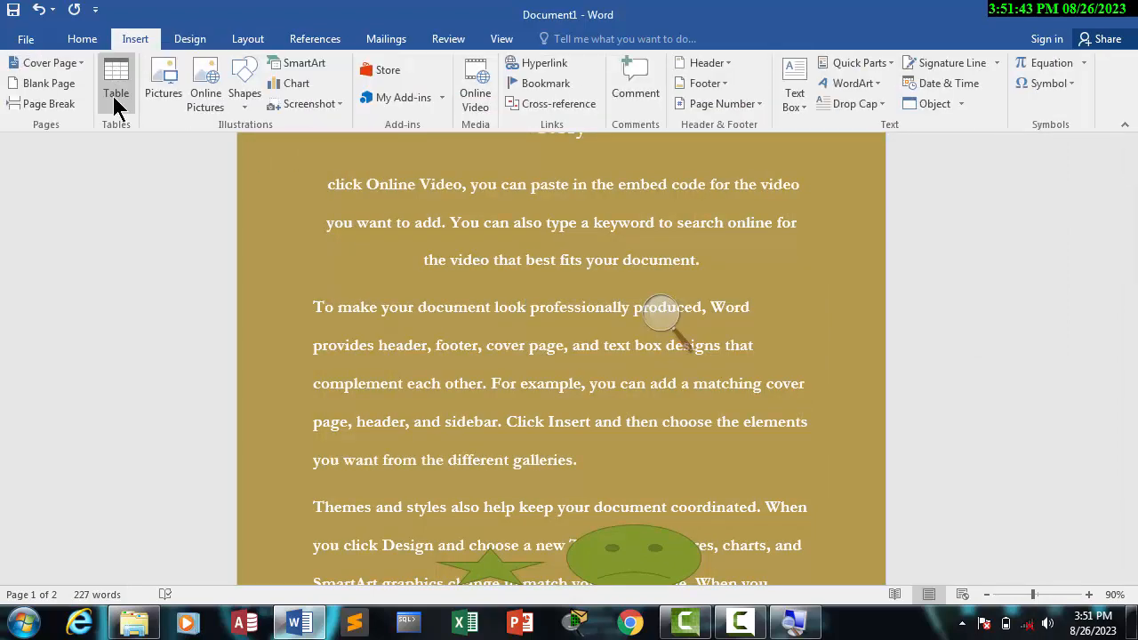
click(78, 41)
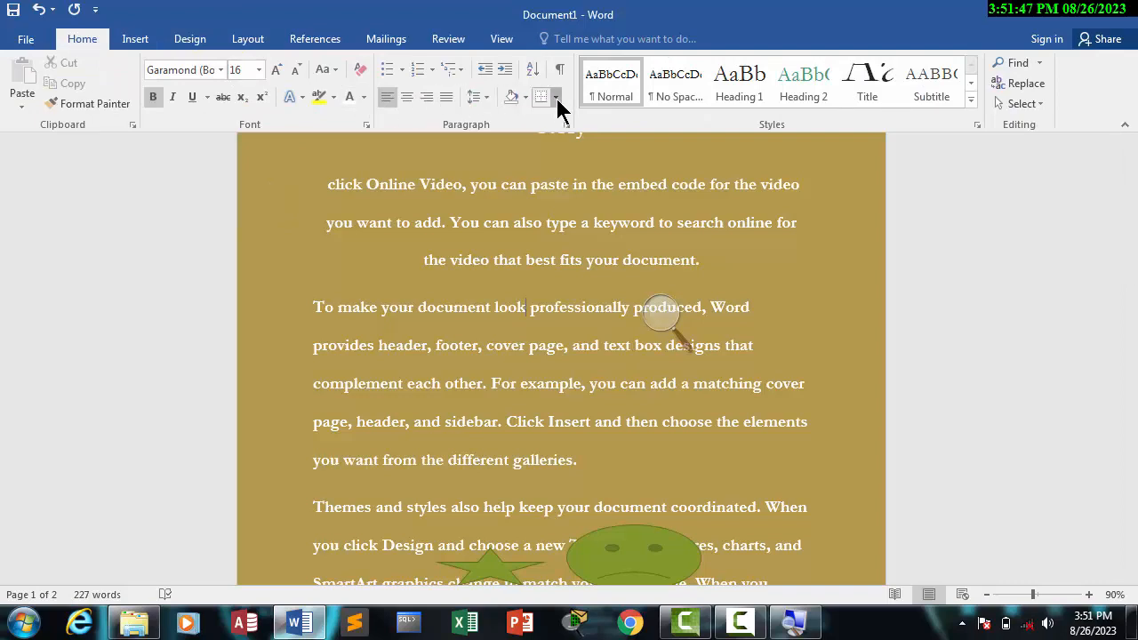
click(556, 97)
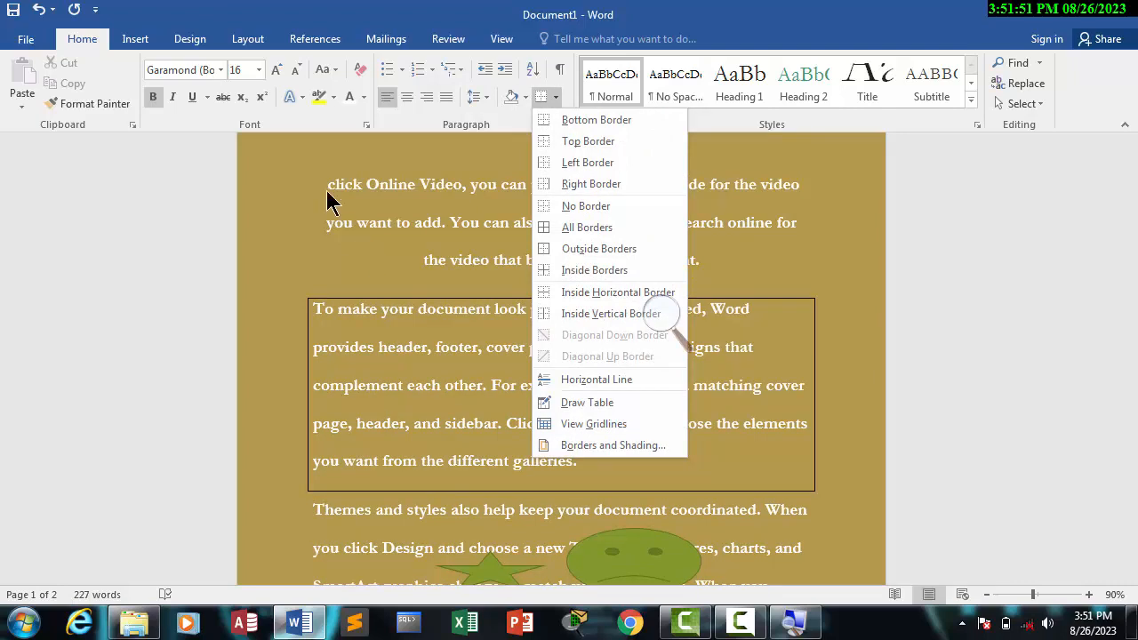
Step: Remove the custom page color from the document, leaving the page border settings as they are
click(201, 39)
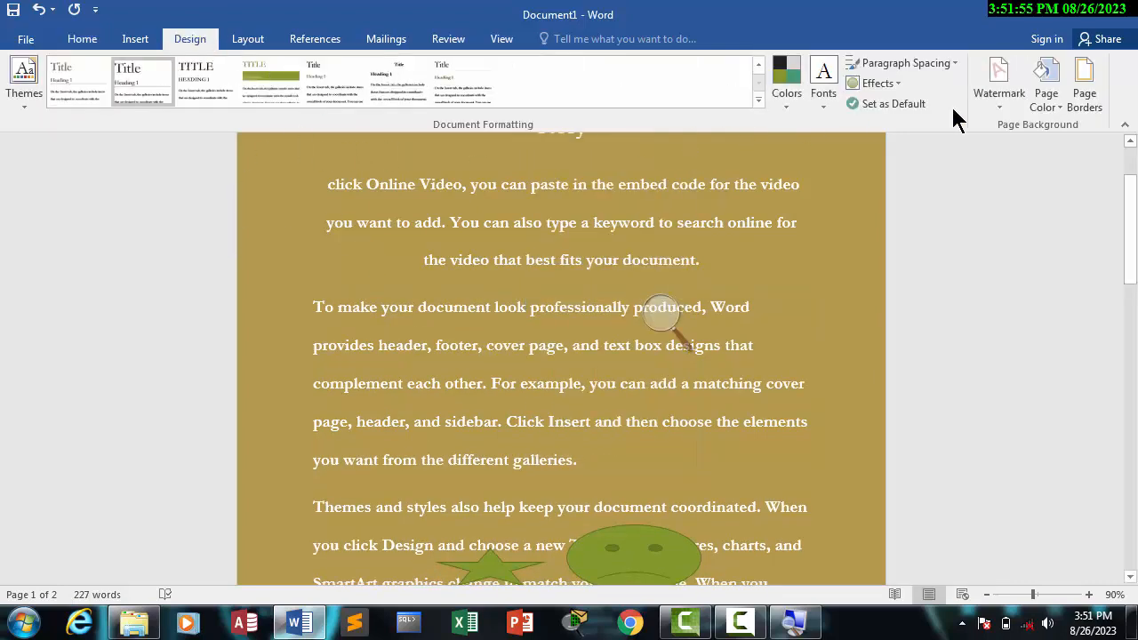
click(1049, 109)
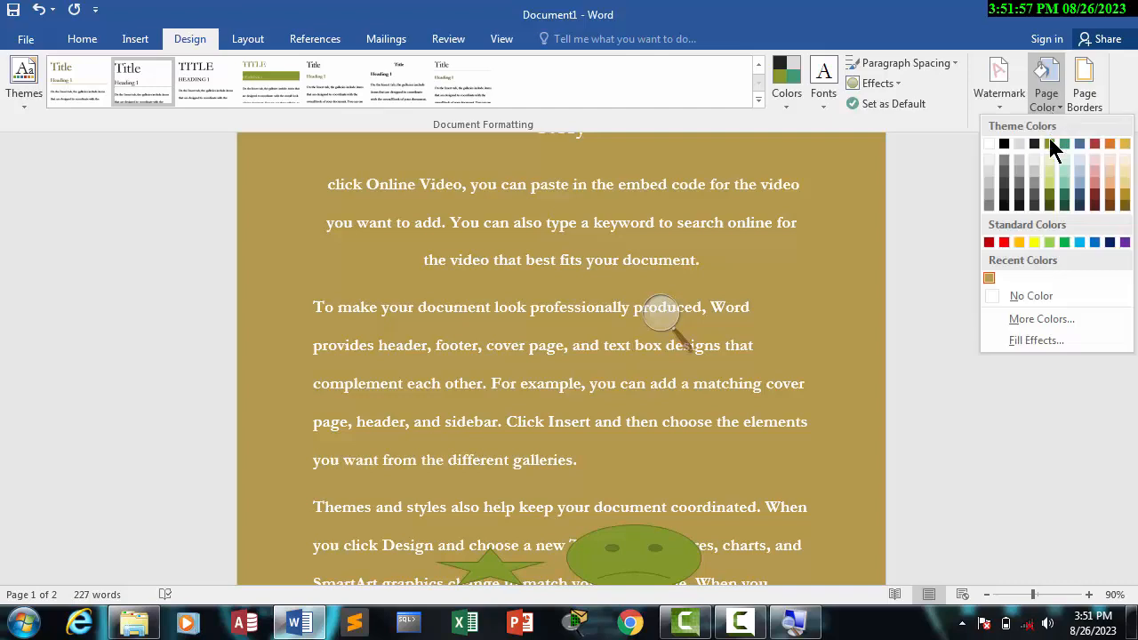
click(1020, 298)
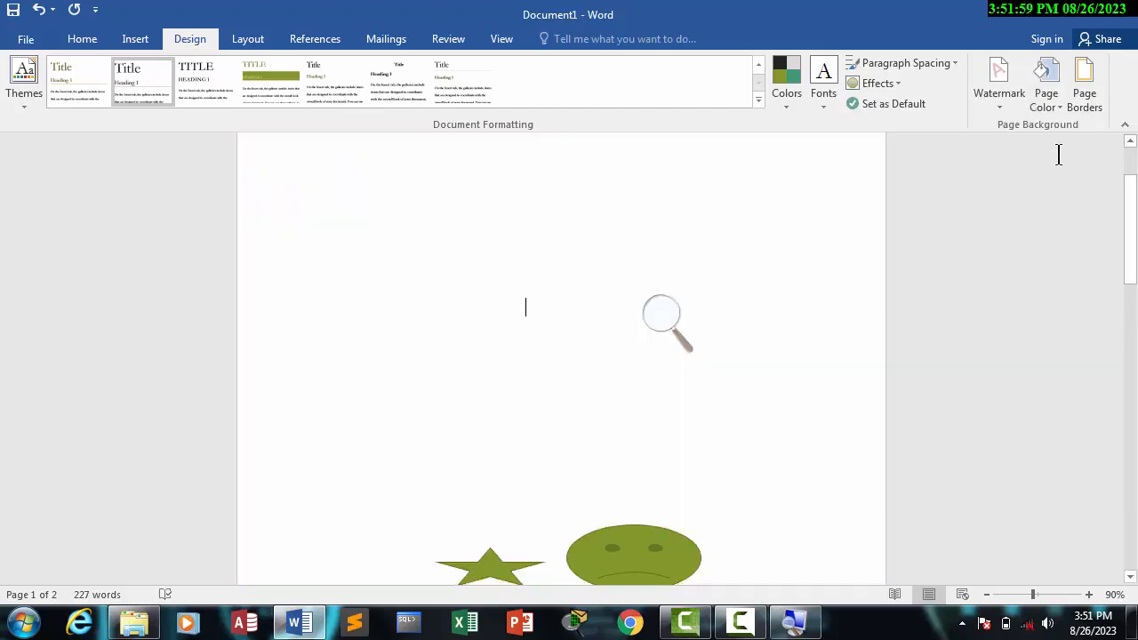
click(1087, 94)
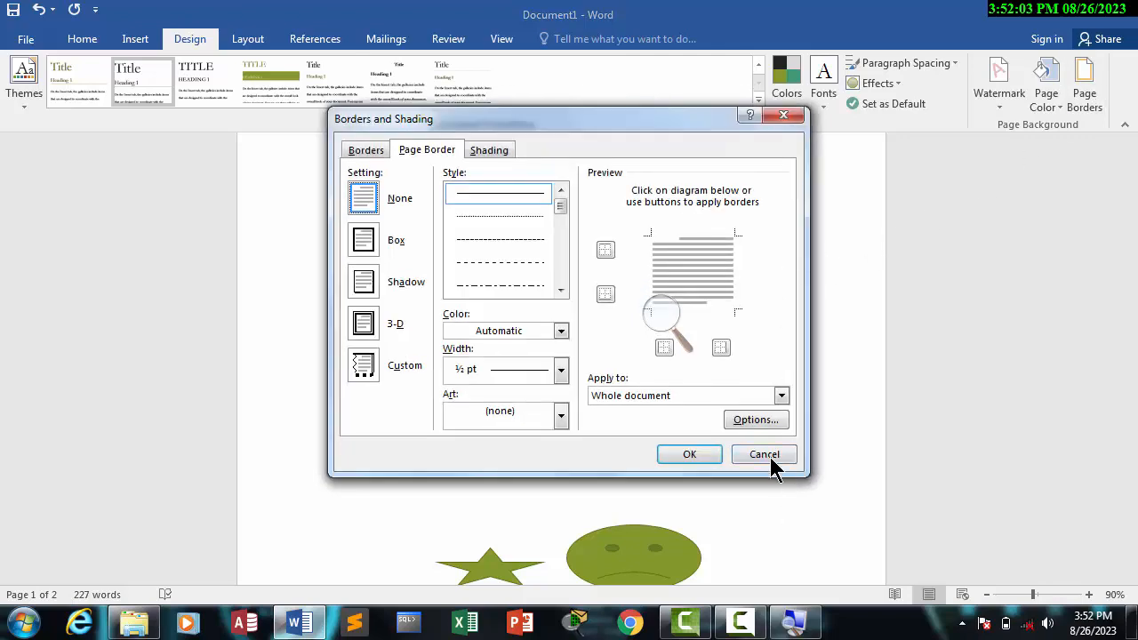
click(769, 456)
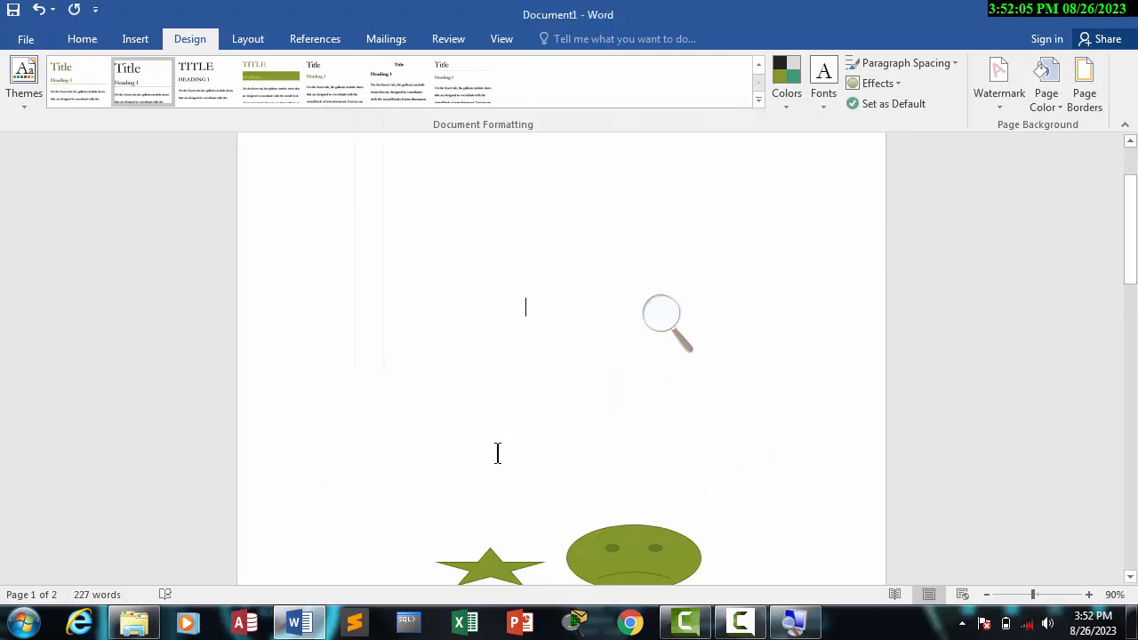
Step: Change the text color of the whole document to black
drag(618, 435, 346, 308)
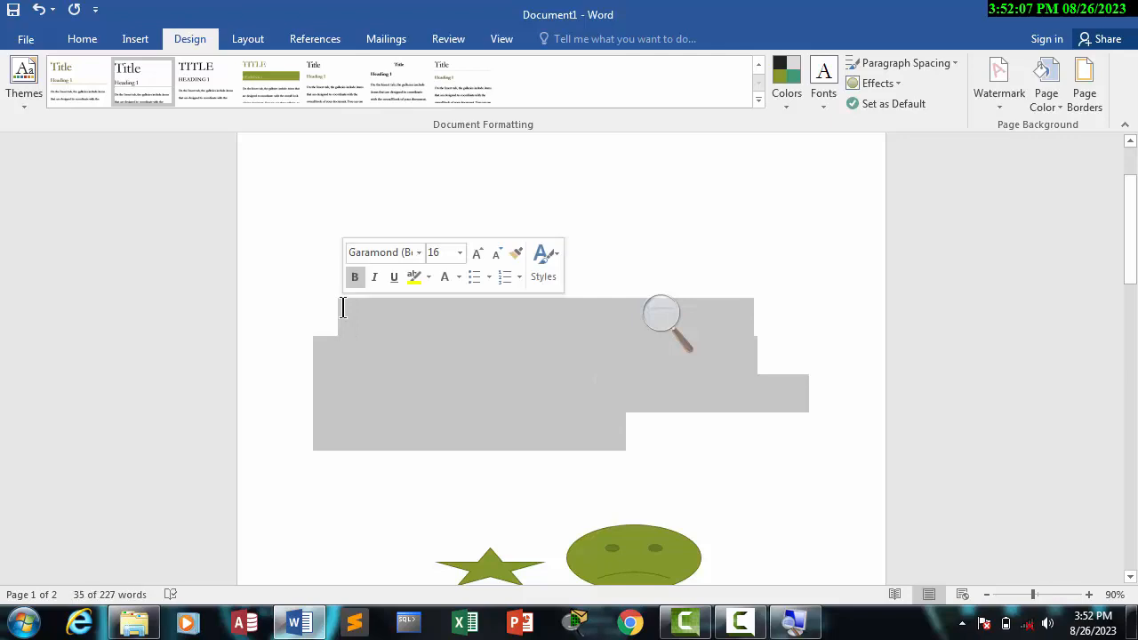
key(ctrl+a)
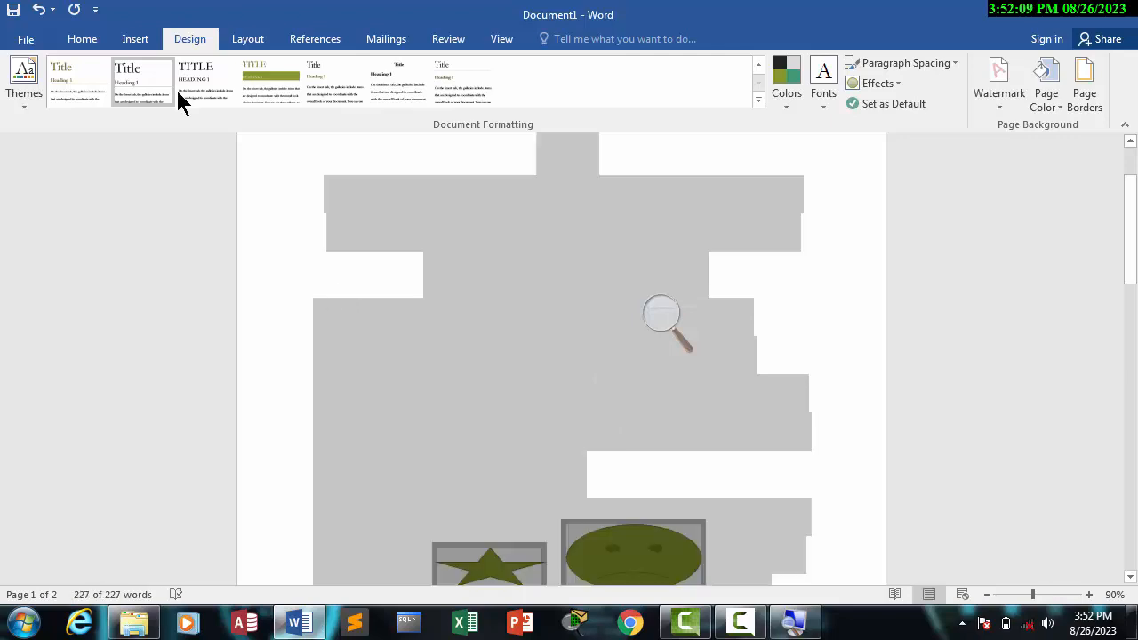
click(85, 41)
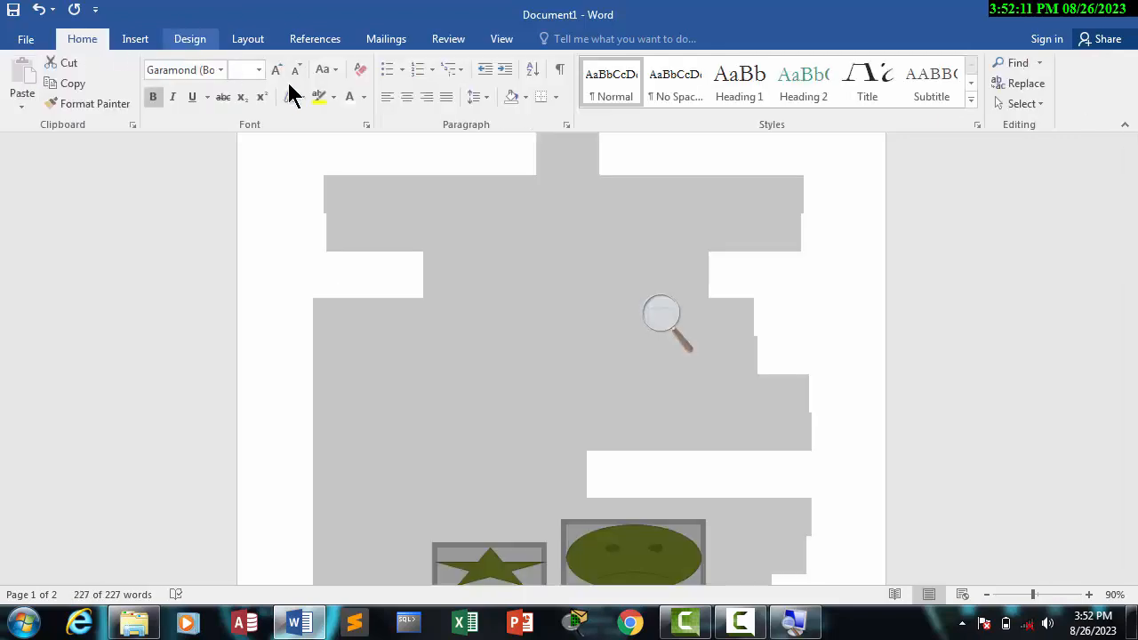
click(362, 98)
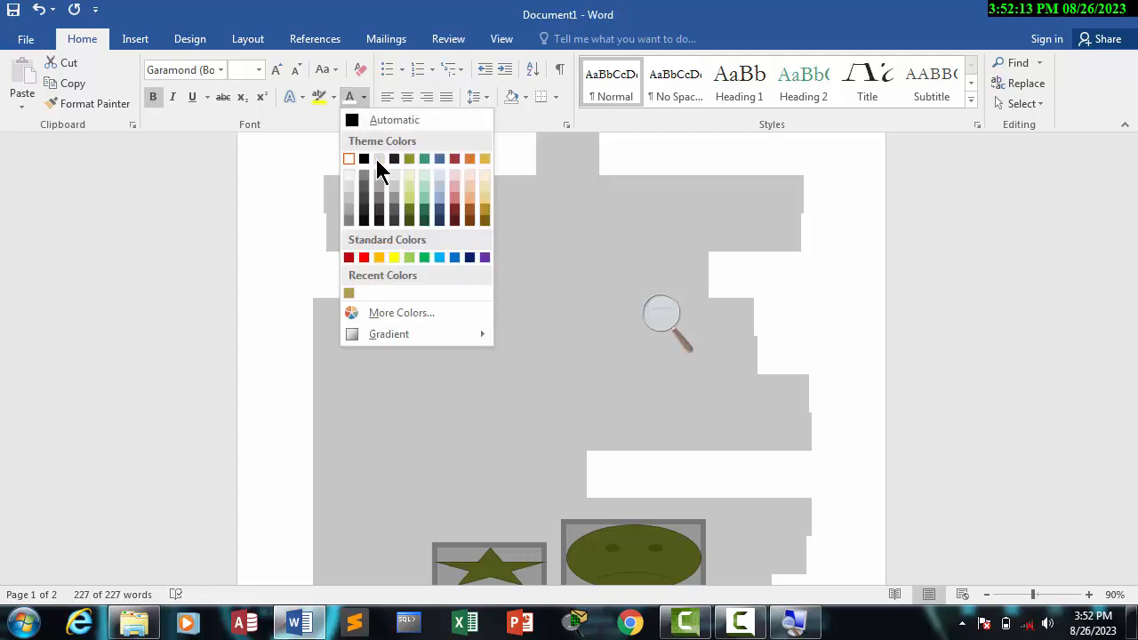
click(365, 161)
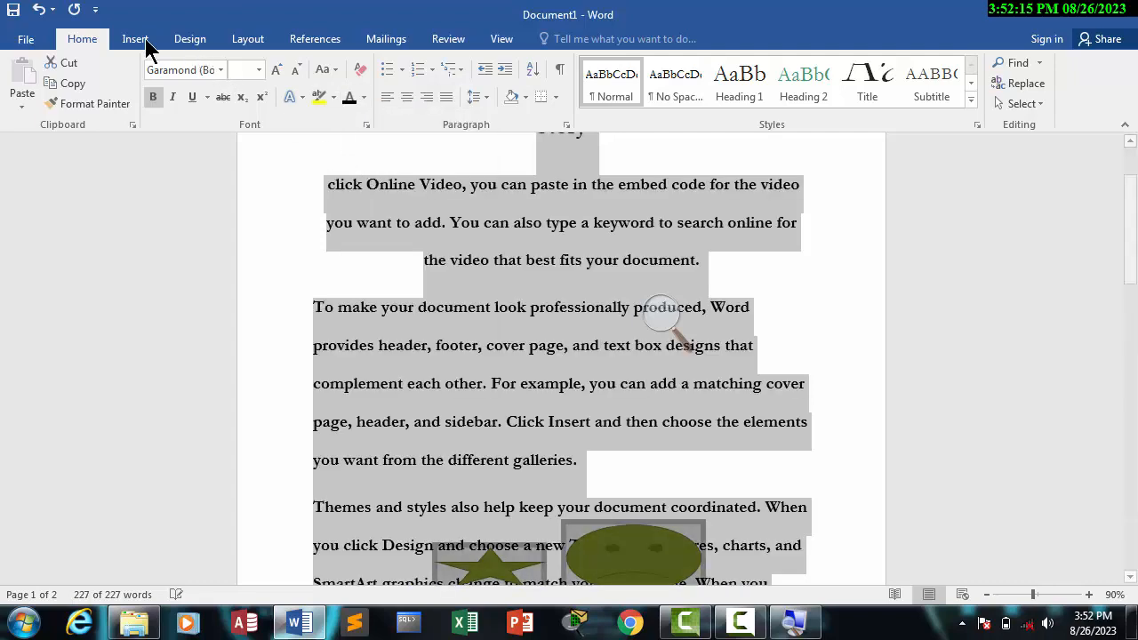
Step: Apply a 12 pt art page border of dark blue squares to the whole document
click(181, 38)
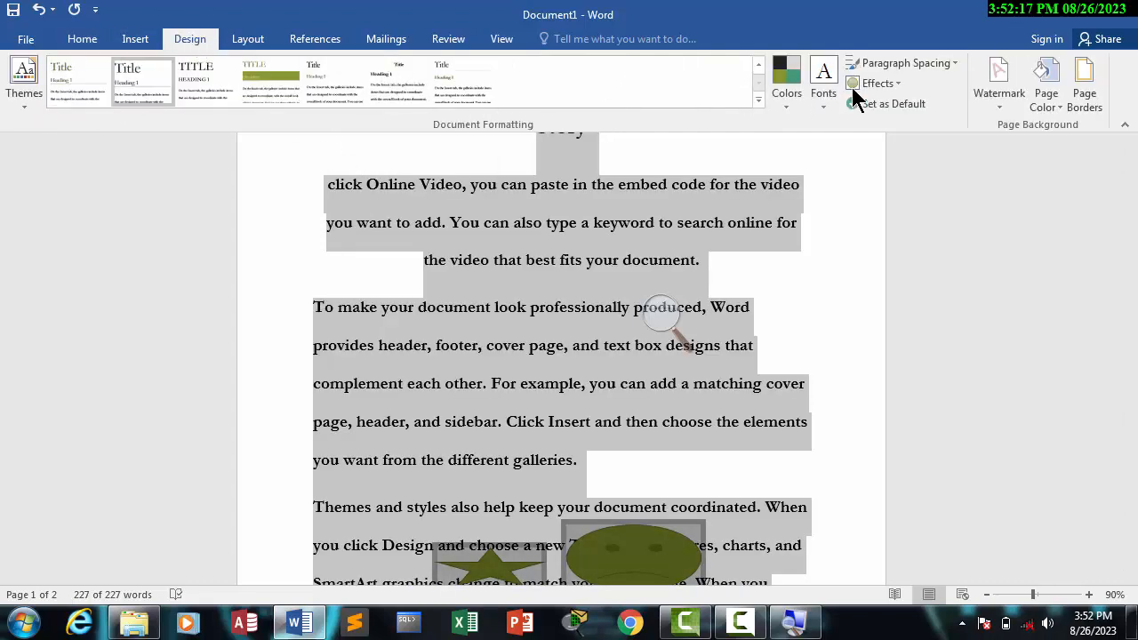
click(1087, 92)
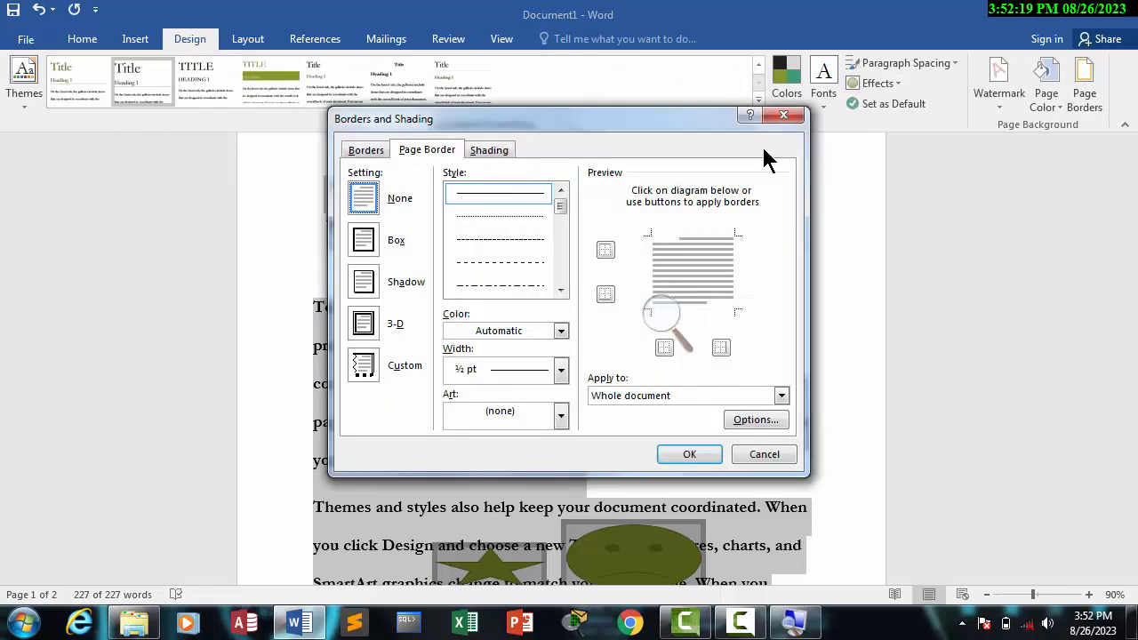
click(562, 416)
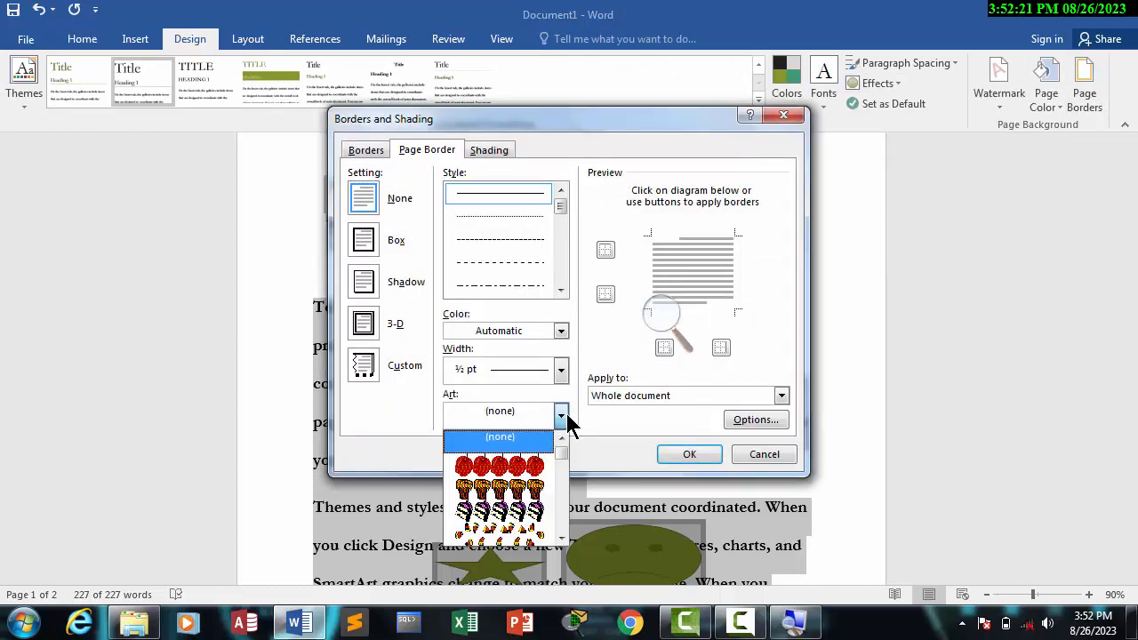
drag(562, 448, 564, 472)
click(538, 487)
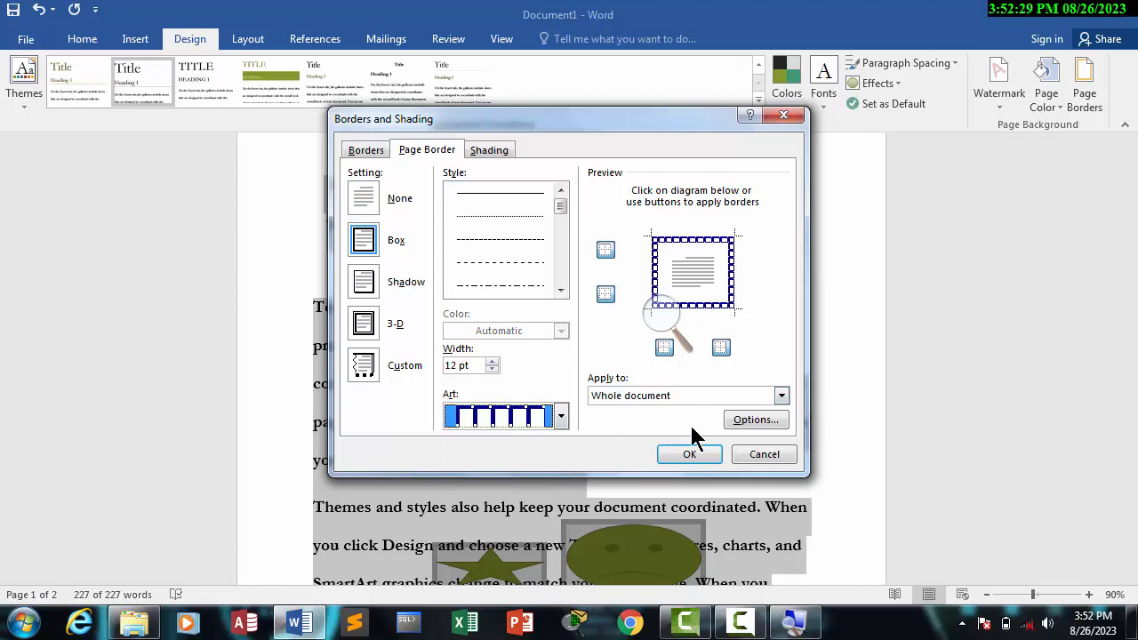
click(687, 454)
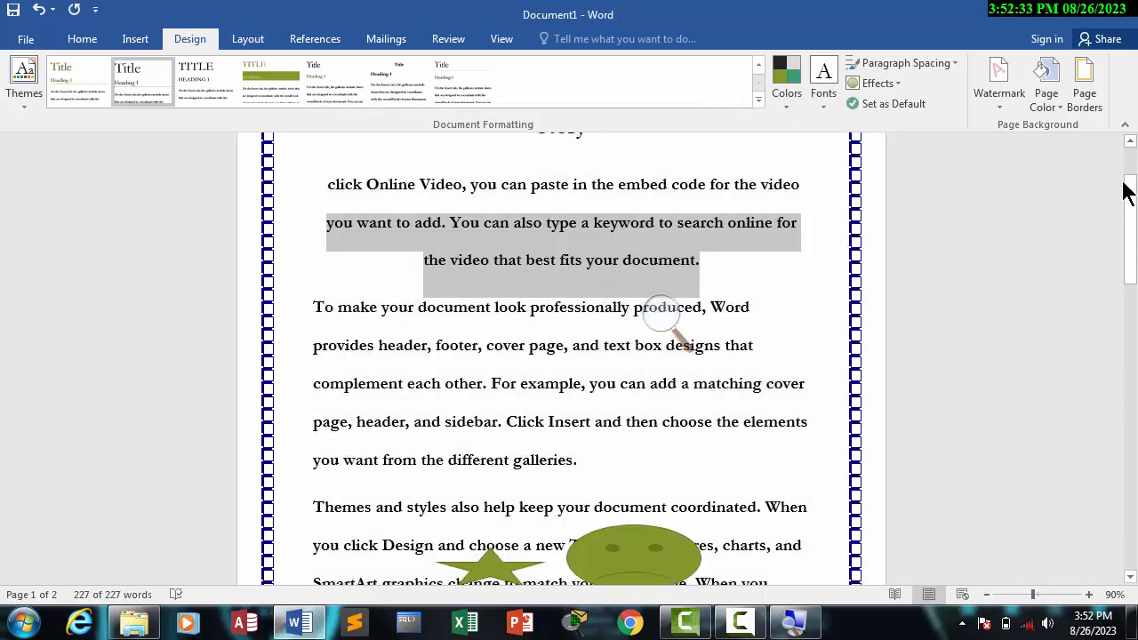
drag(1125, 258, 1130, 151)
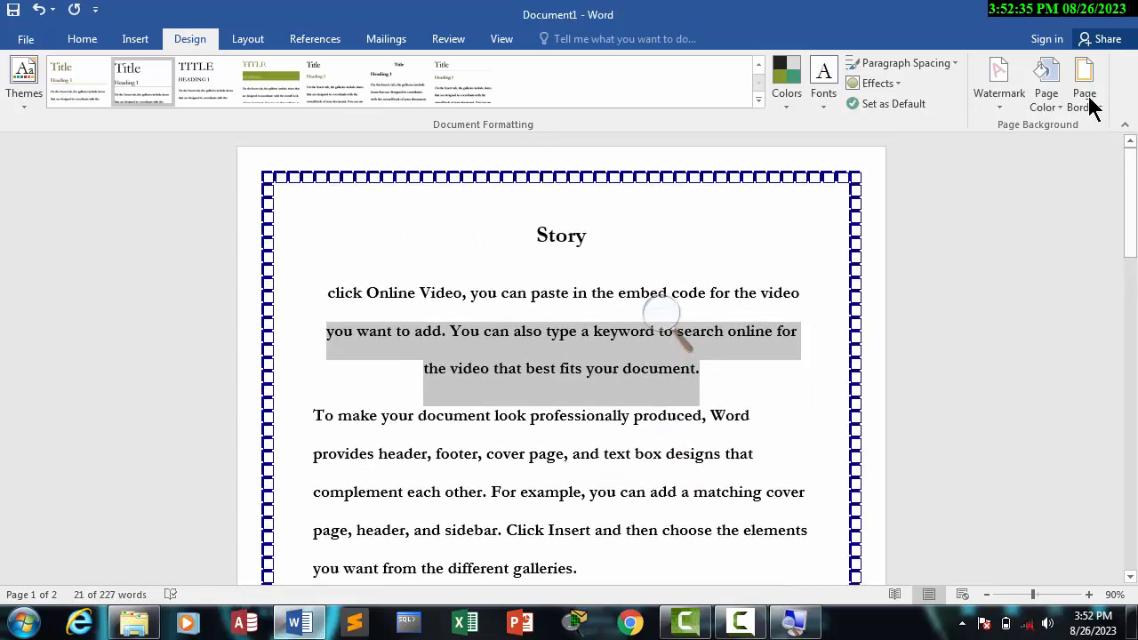
Step: Replace the art page border with a 3-D solid-line border, 2 ¼ pt wide, on the whole document
click(1085, 98)
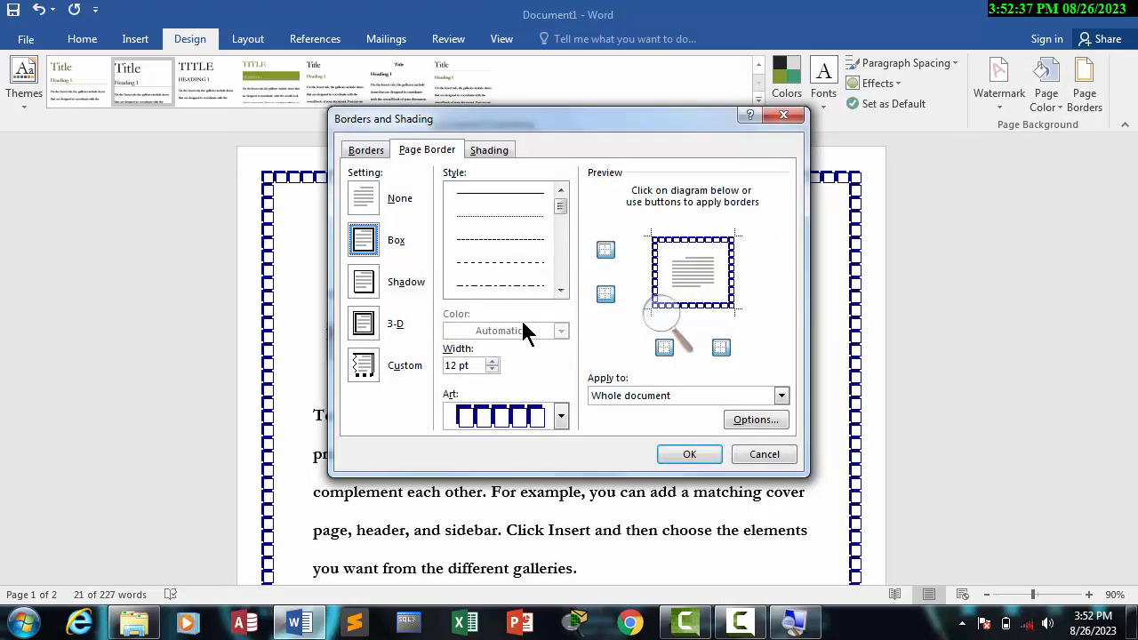
click(559, 417)
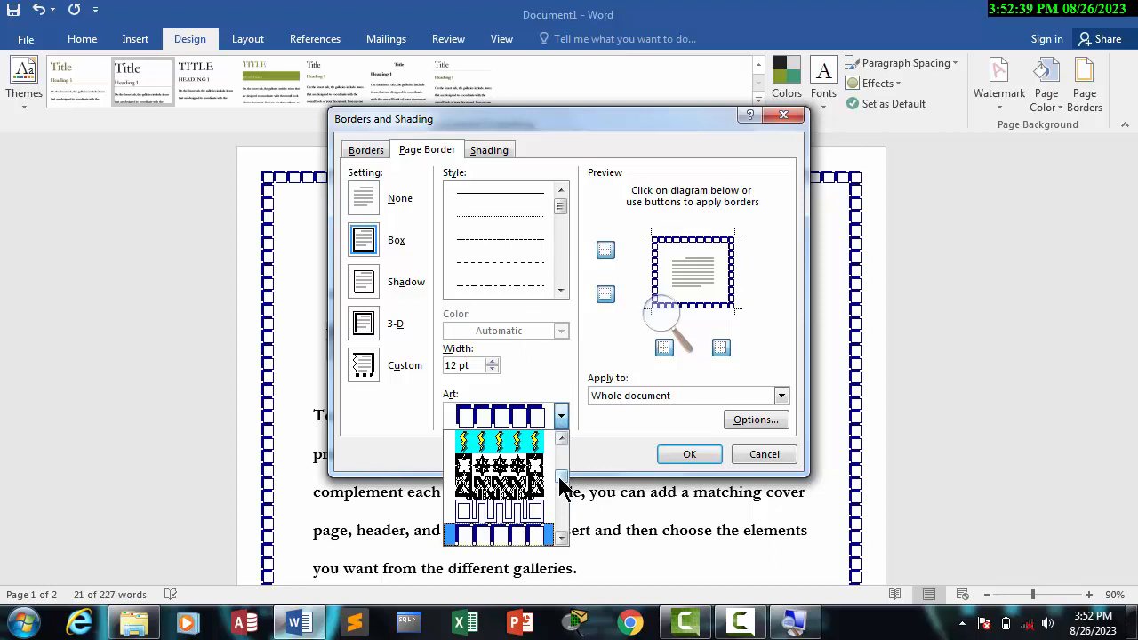
drag(560, 464, 560, 424)
click(512, 439)
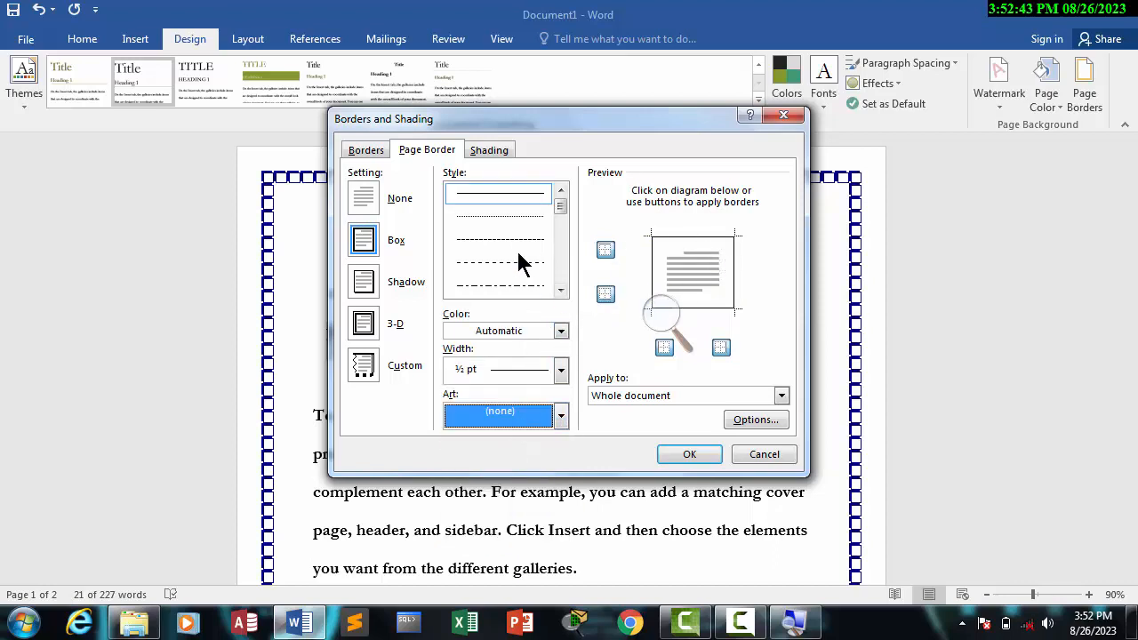
click(367, 150)
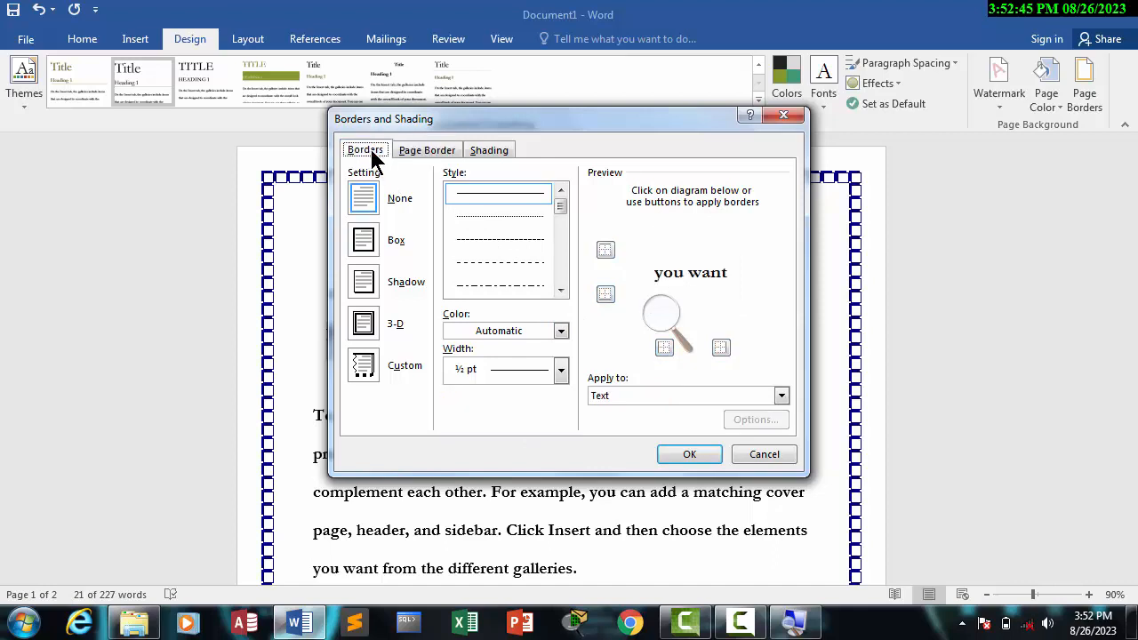
click(413, 152)
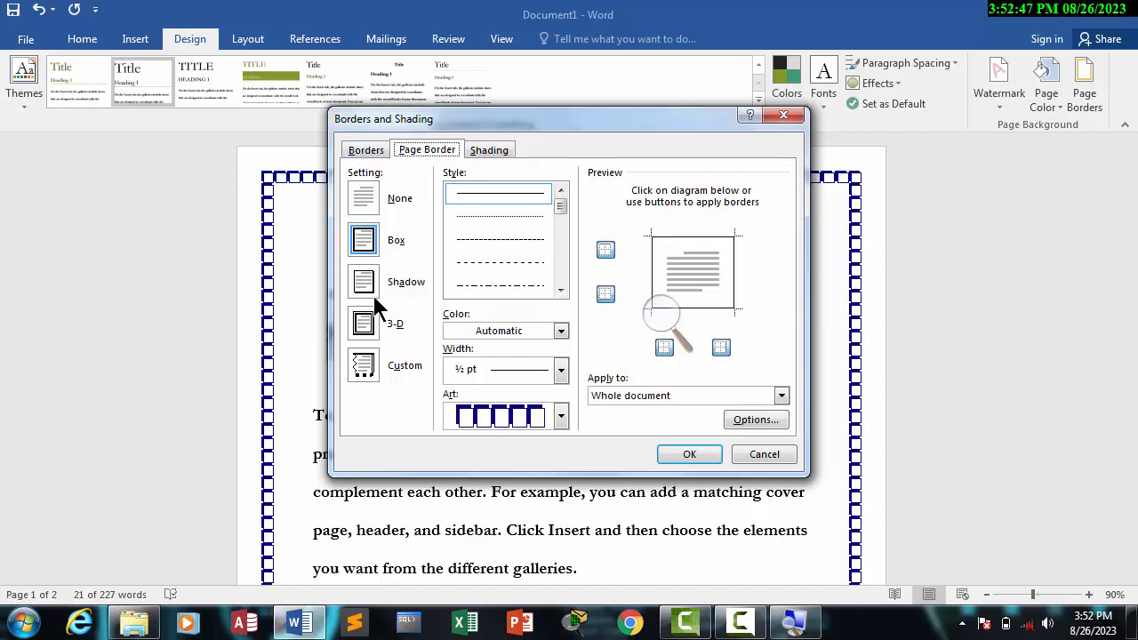
click(377, 332)
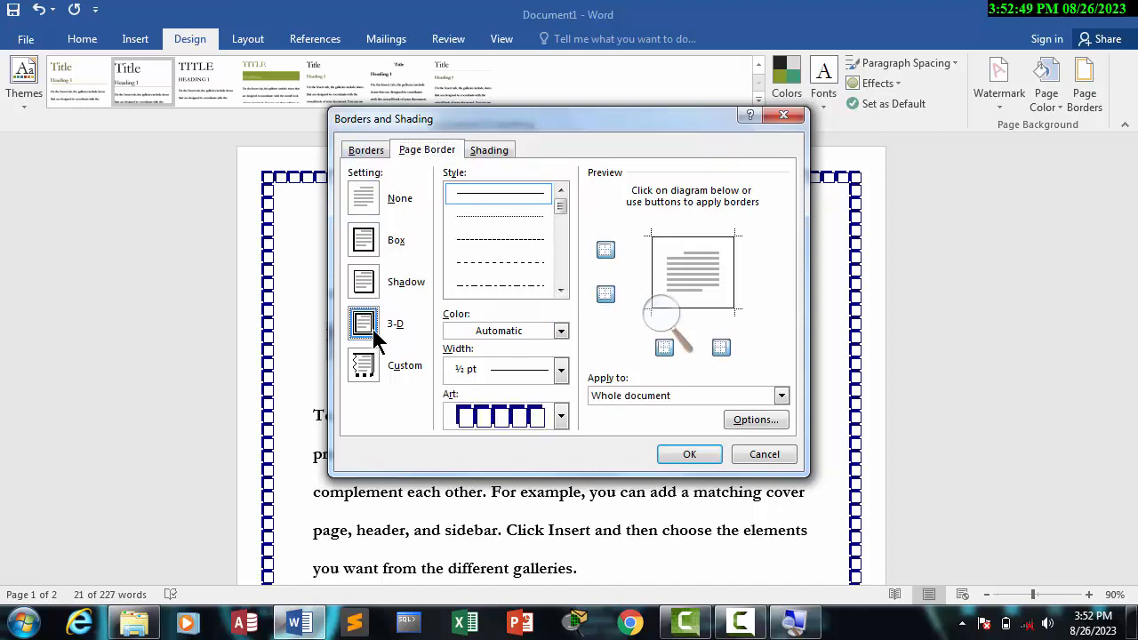
click(561, 370)
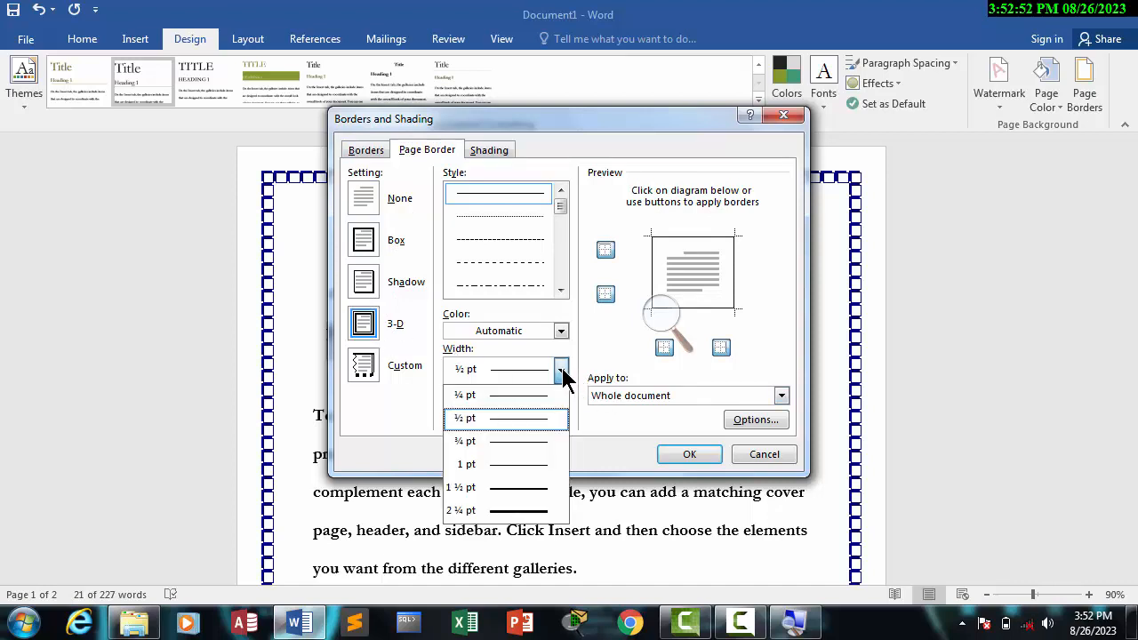
click(533, 510)
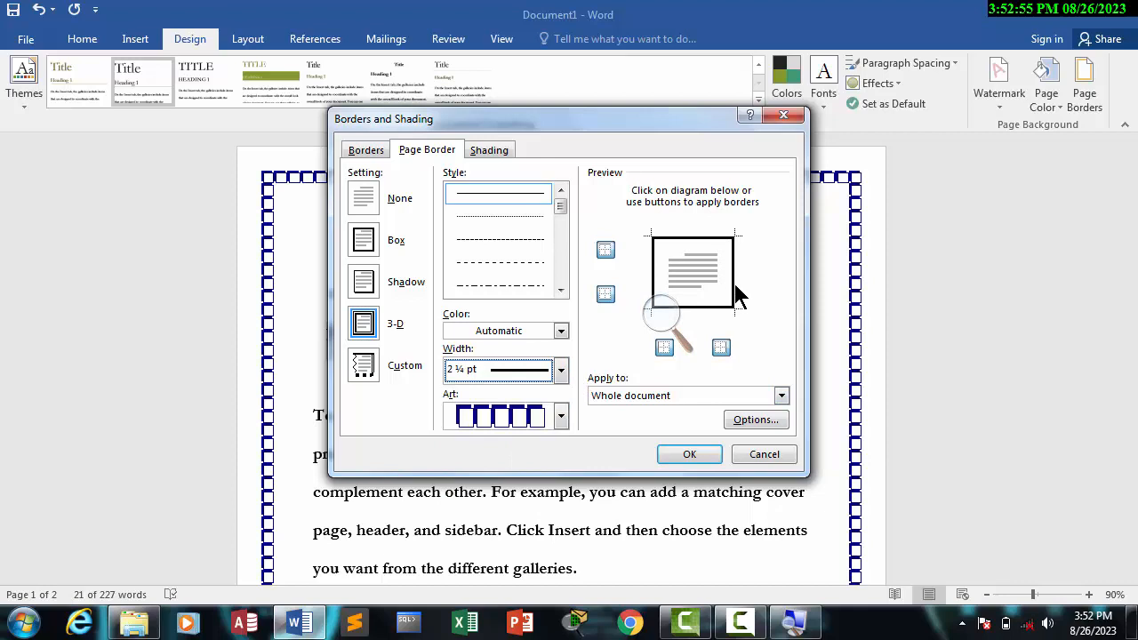
click(689, 455)
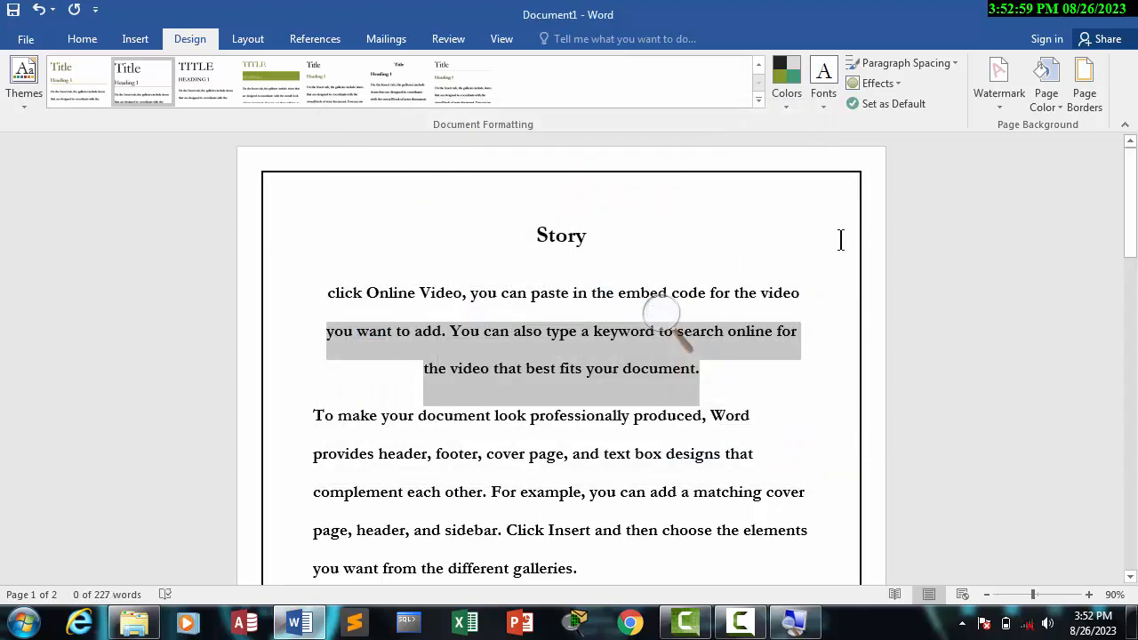
Step: Change the page border's color to standard red
click(1085, 80)
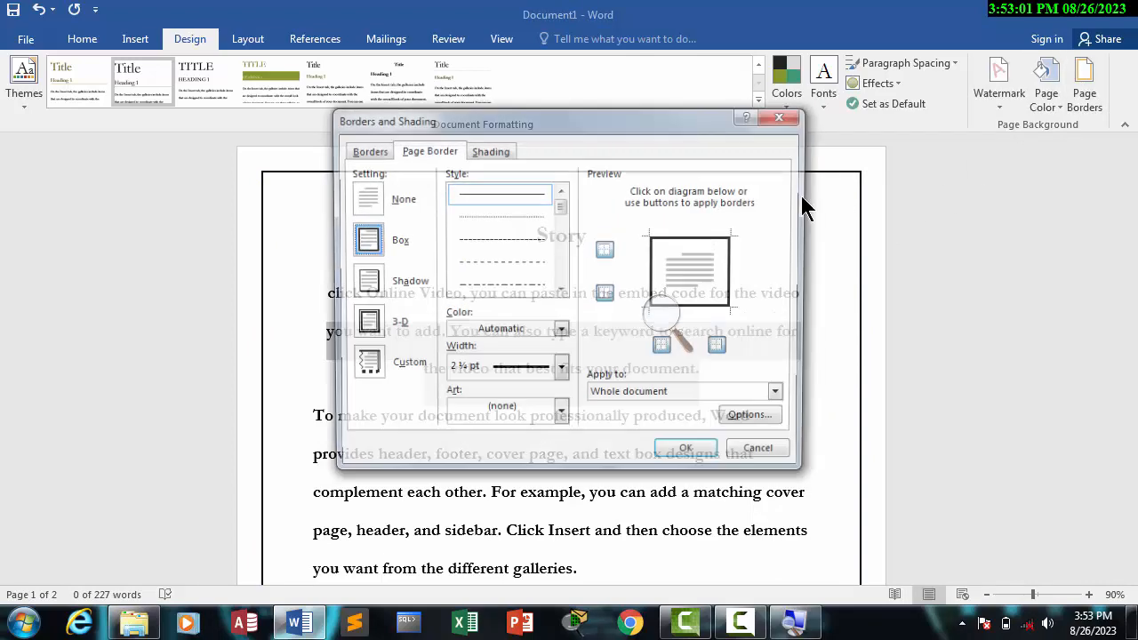
click(560, 330)
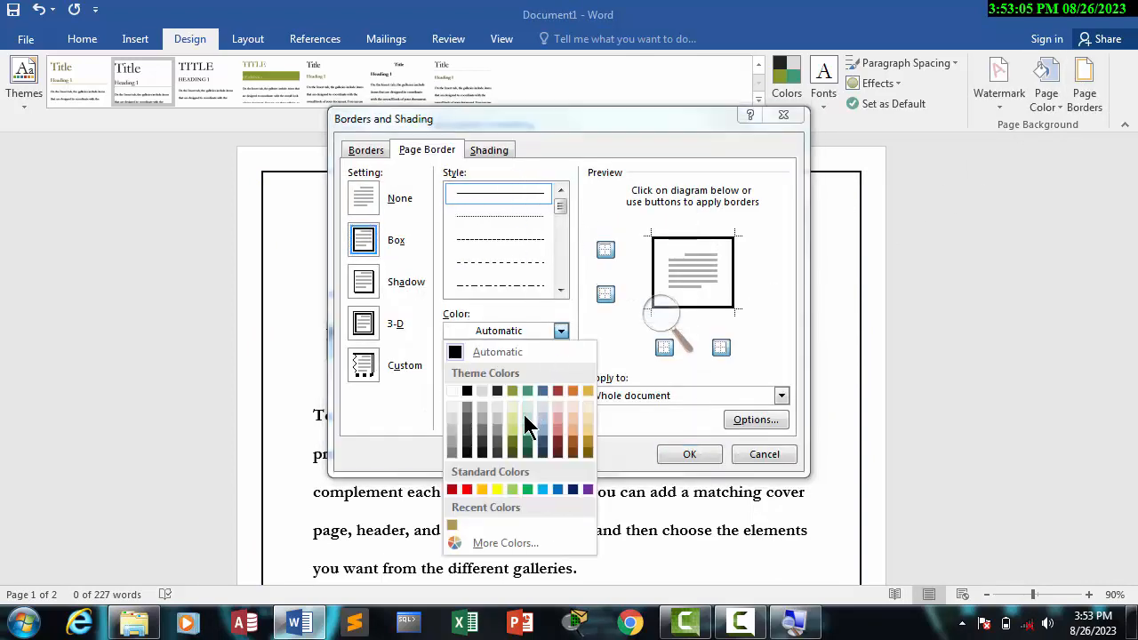
click(468, 490)
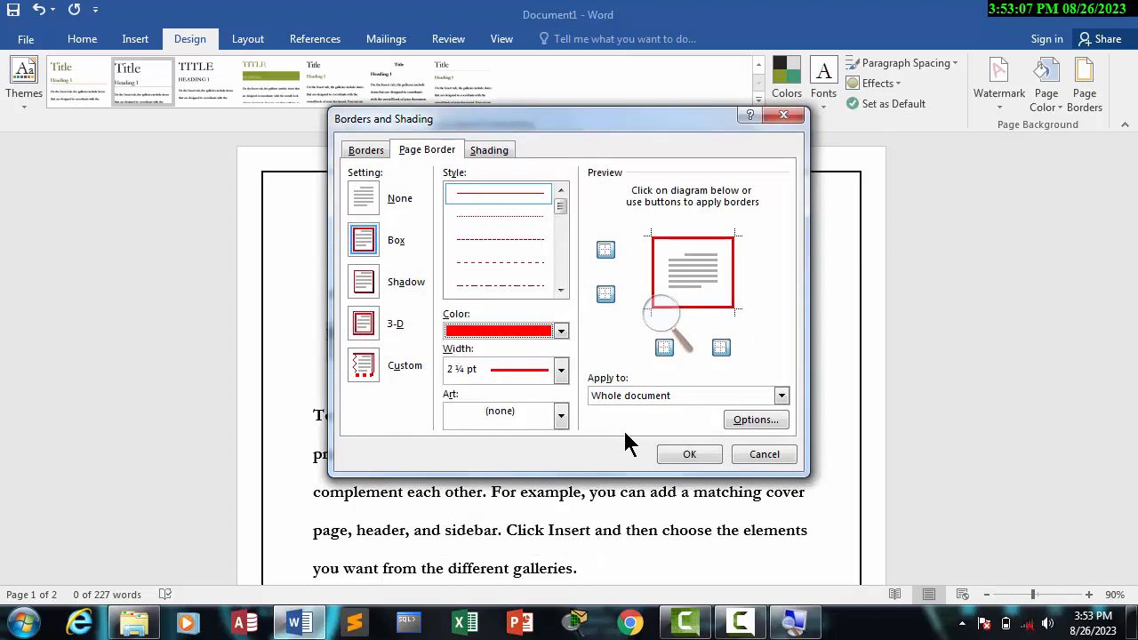
click(689, 455)
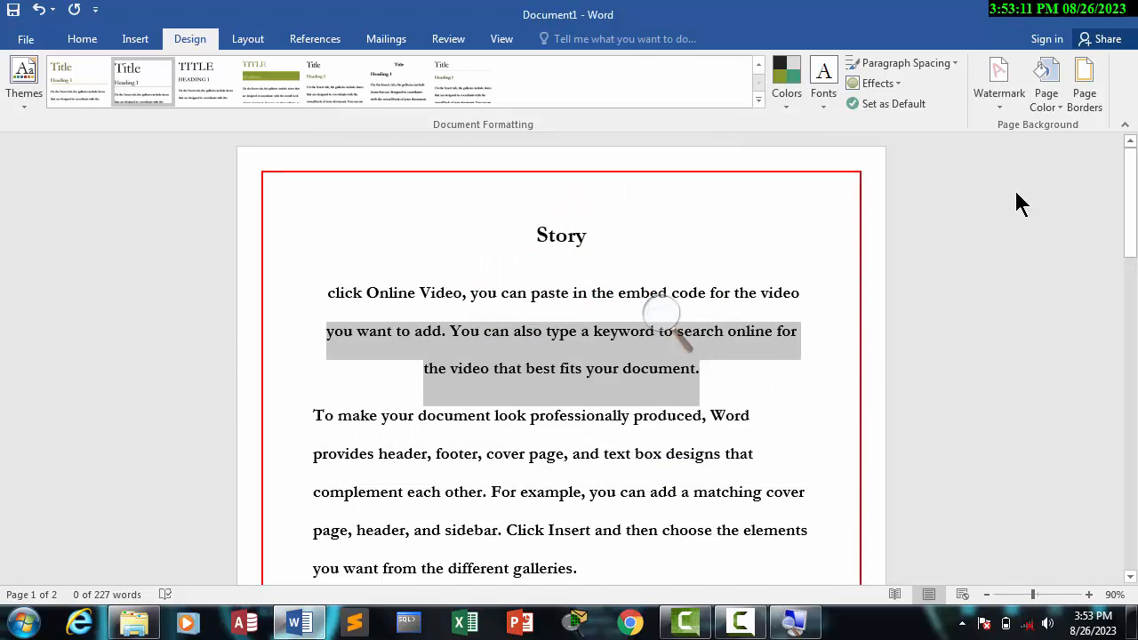
Step: Try to give the page border a triple-line style using the Custom setting
click(1078, 100)
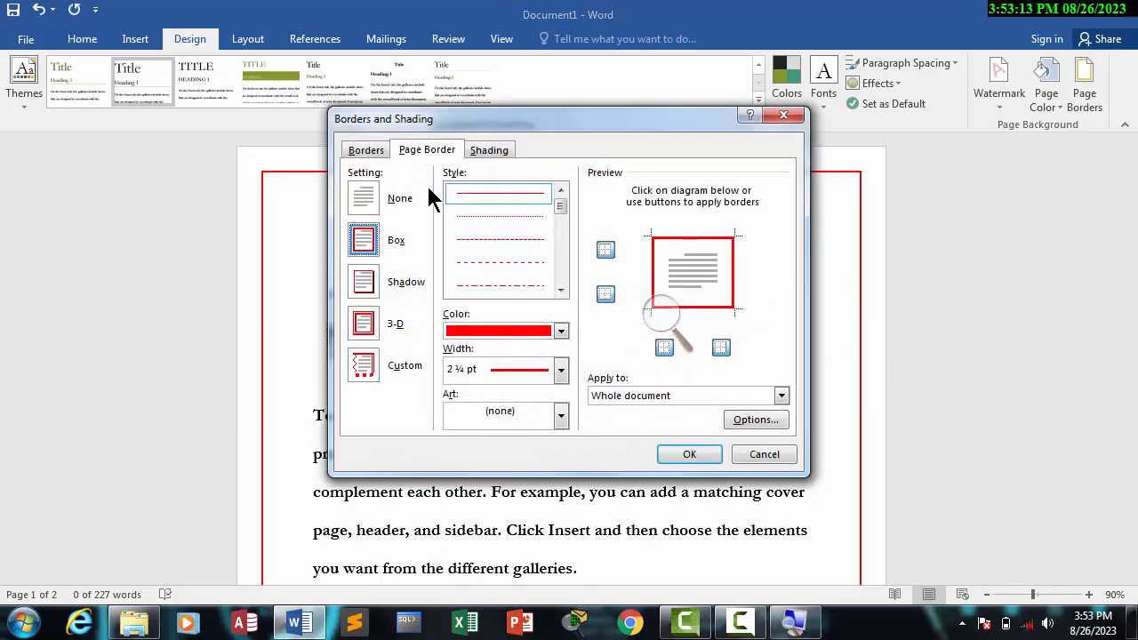
click(372, 331)
click(370, 369)
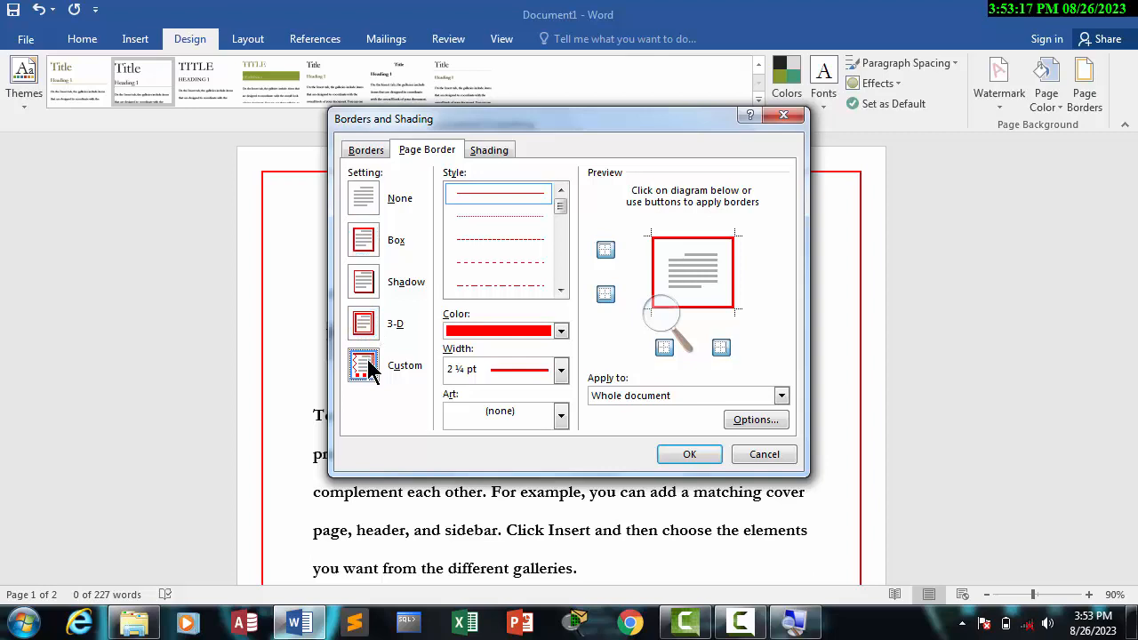
click(512, 215)
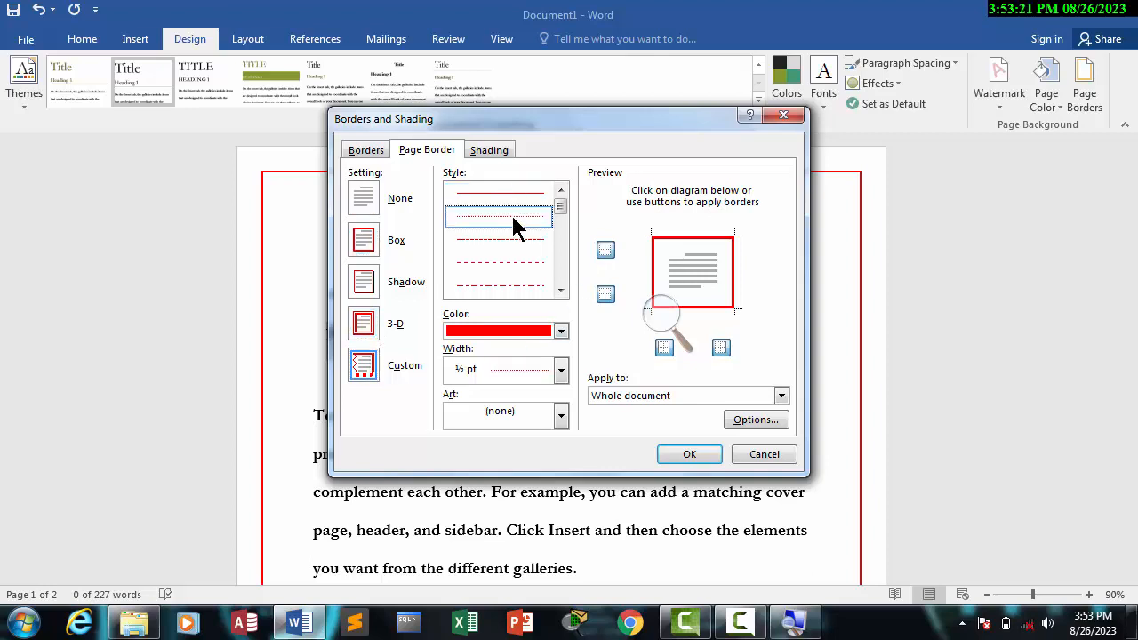
click(560, 290)
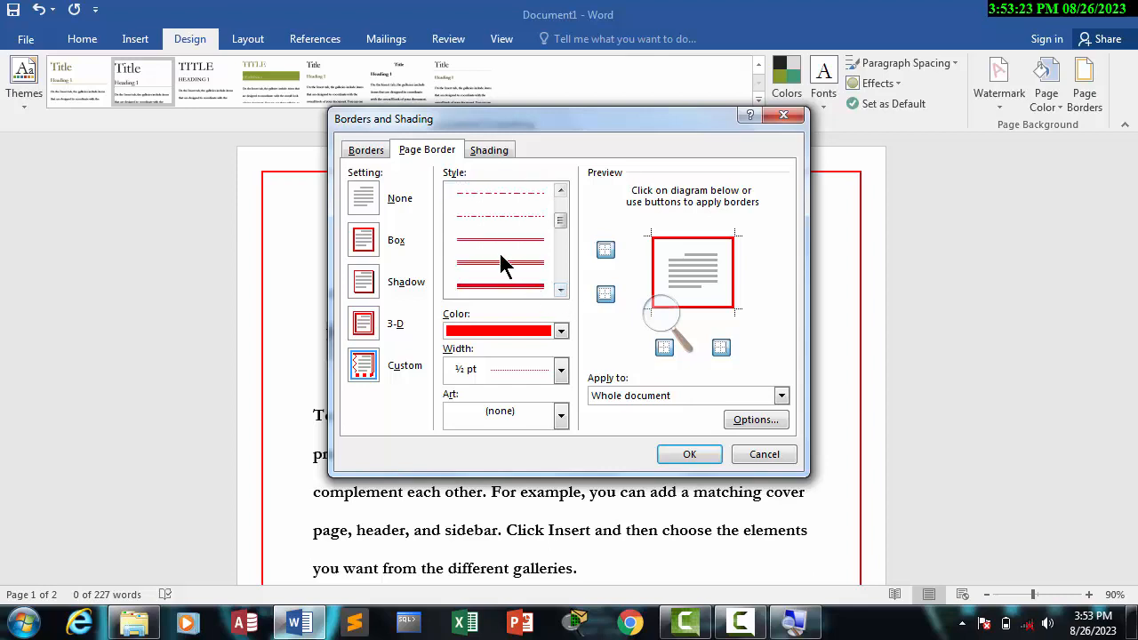
click(511, 285)
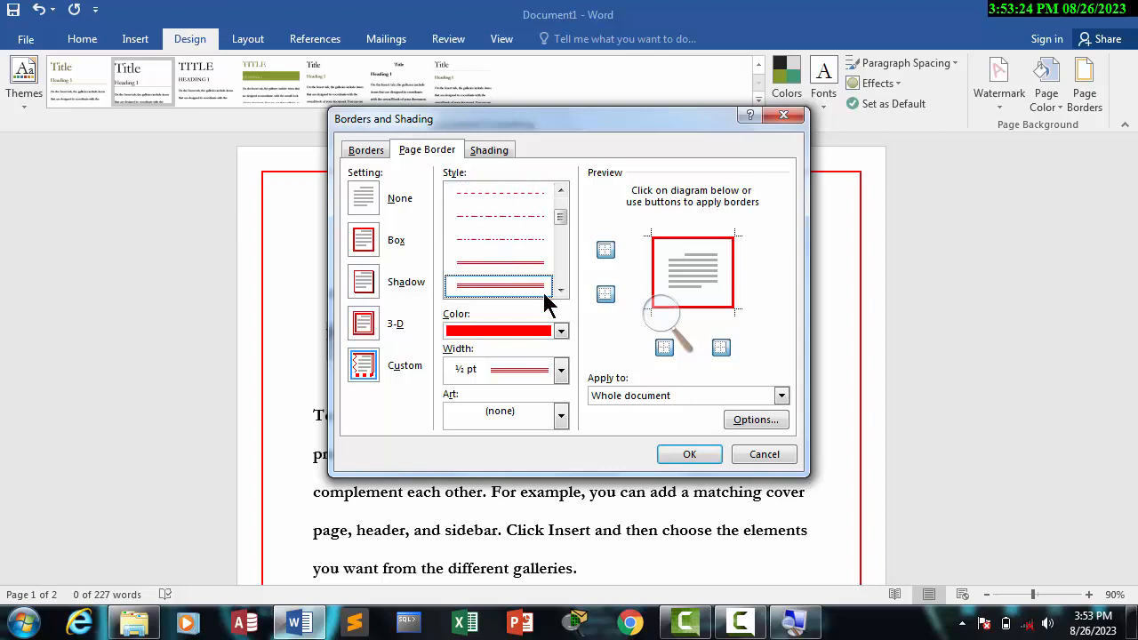
click(681, 451)
click(772, 306)
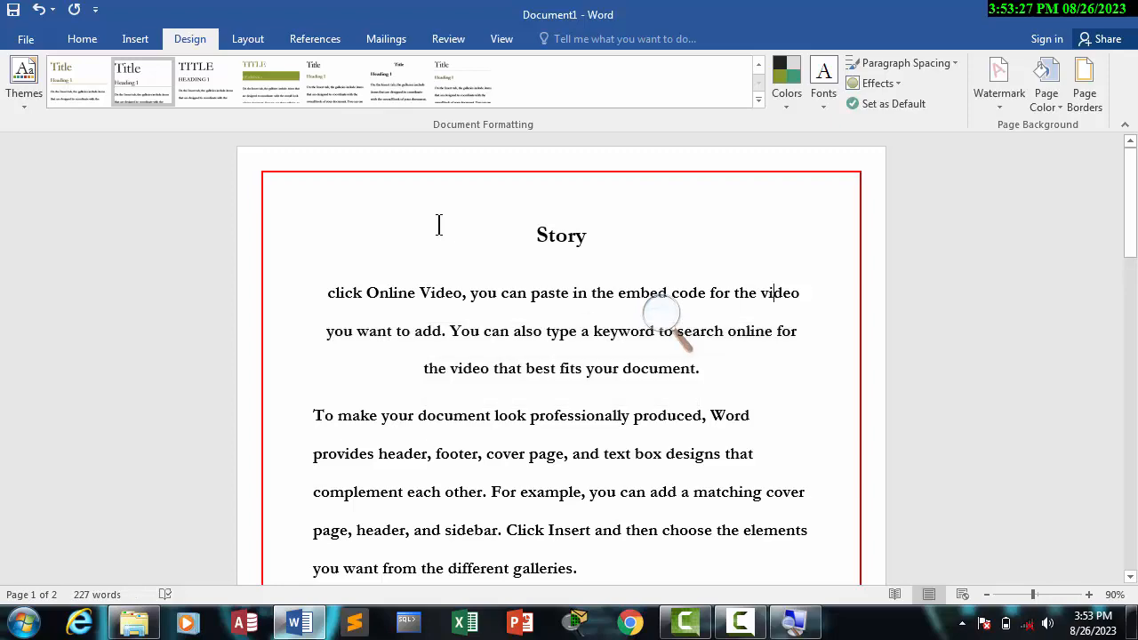
Step: Change the red box page border to the ½ pt double-line style for the whole document
click(1078, 98)
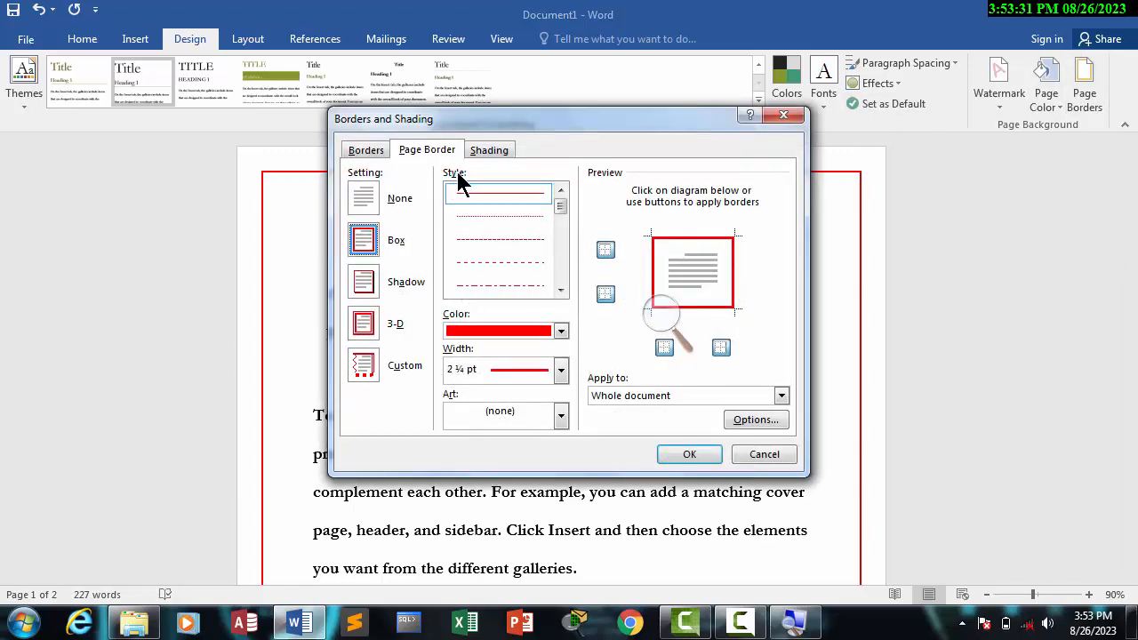
click(560, 289)
click(560, 289)
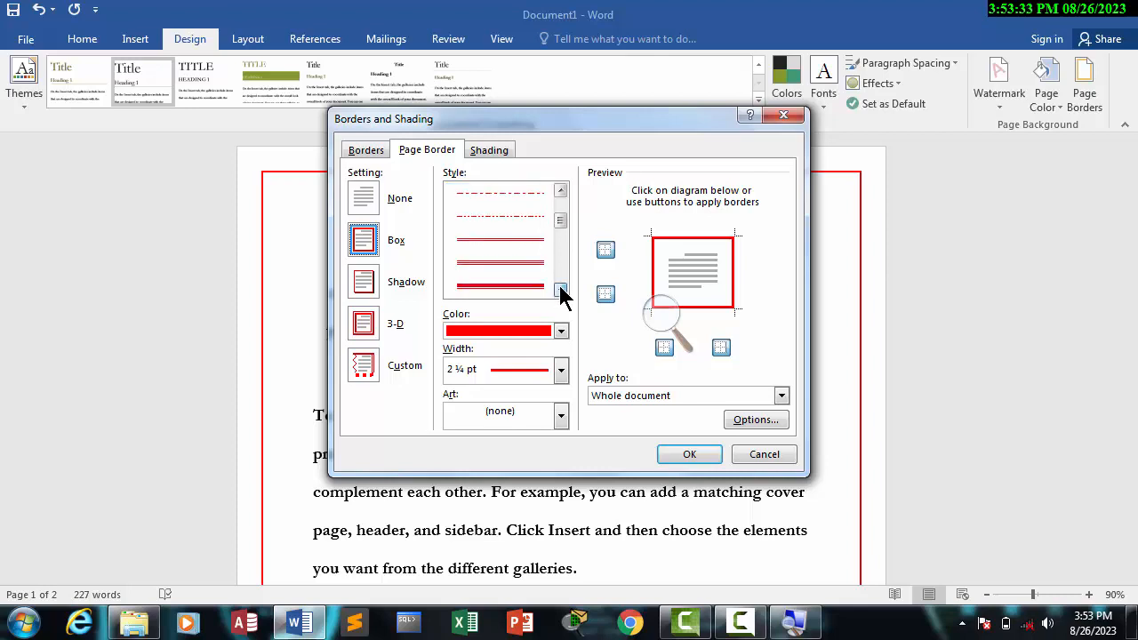
click(560, 289)
click(501, 238)
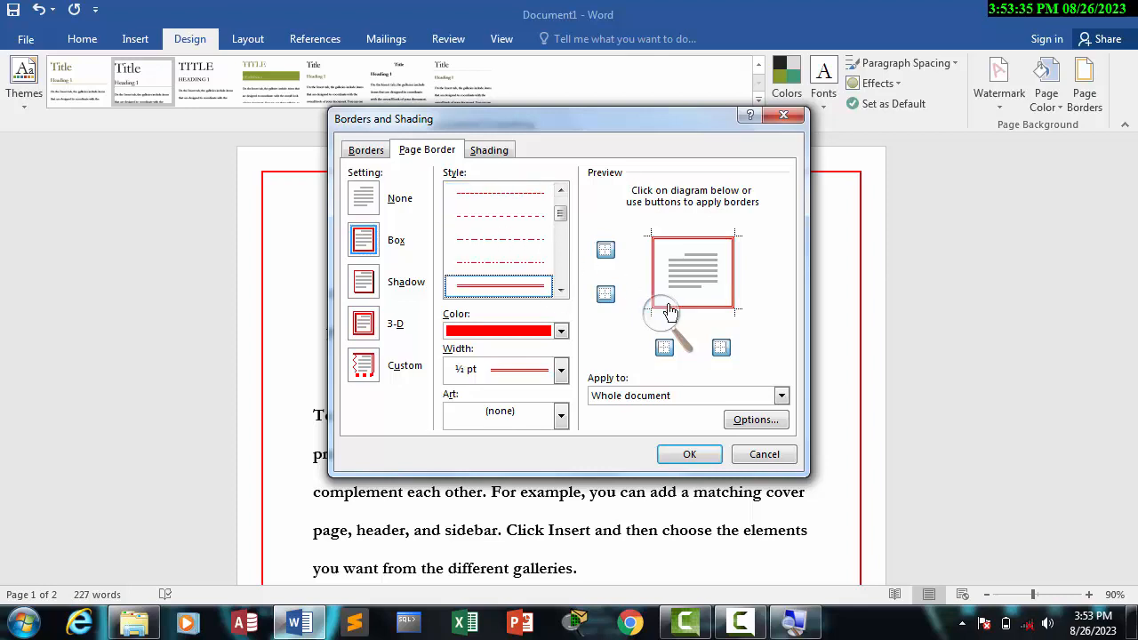
click(689, 454)
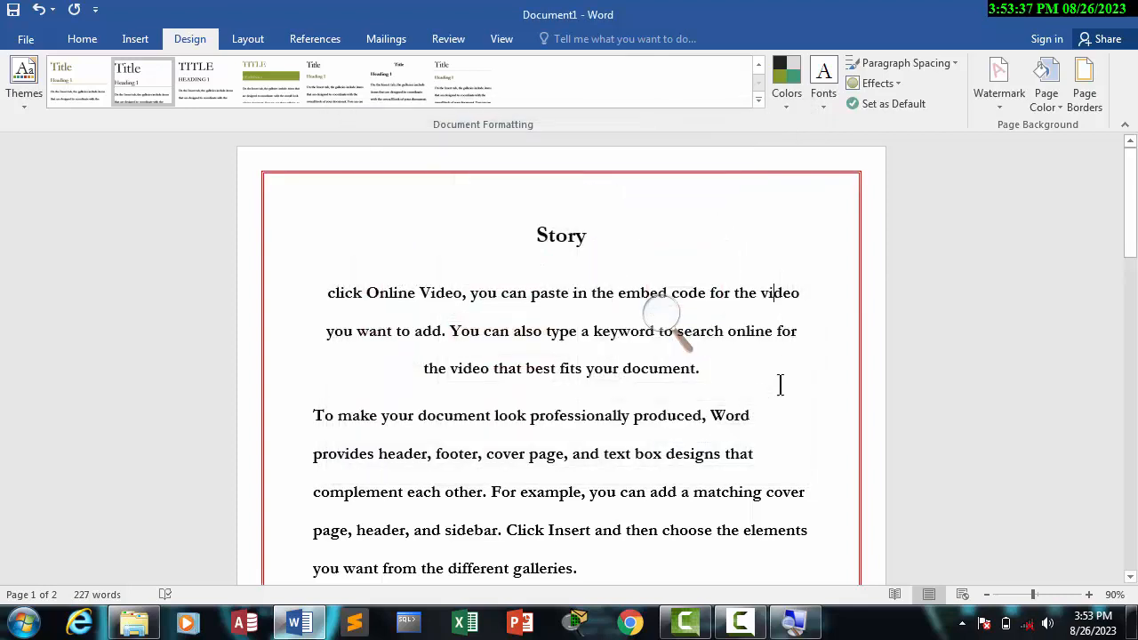